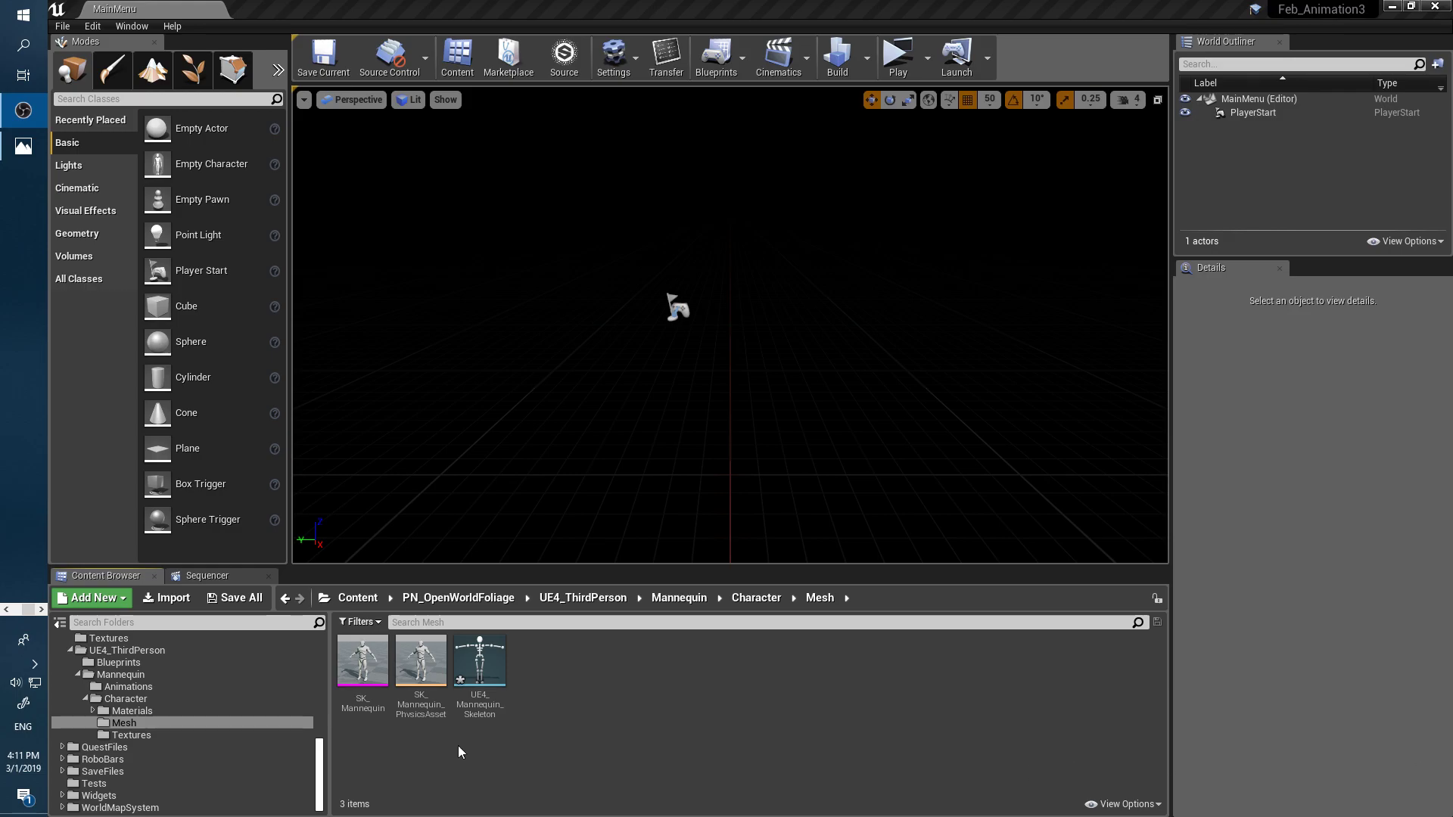
Select the SK_Mannequin skeletal mesh in the Mesh folder
left_click(372, 664)
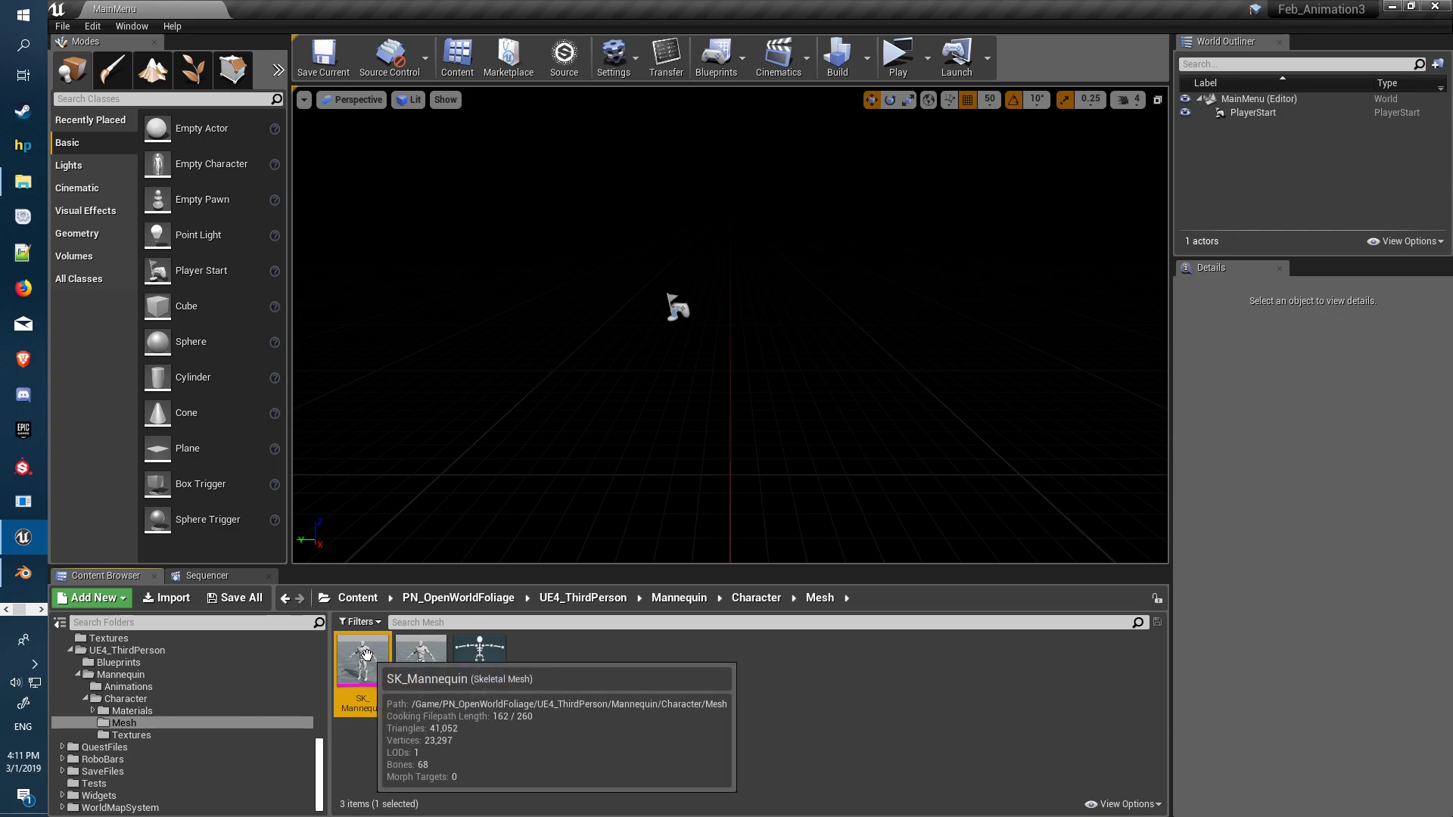
Export SK_Mannequin as Bob.FBX into the skel export setup folder
right_click(364, 658)
mouse_move(443, 433)
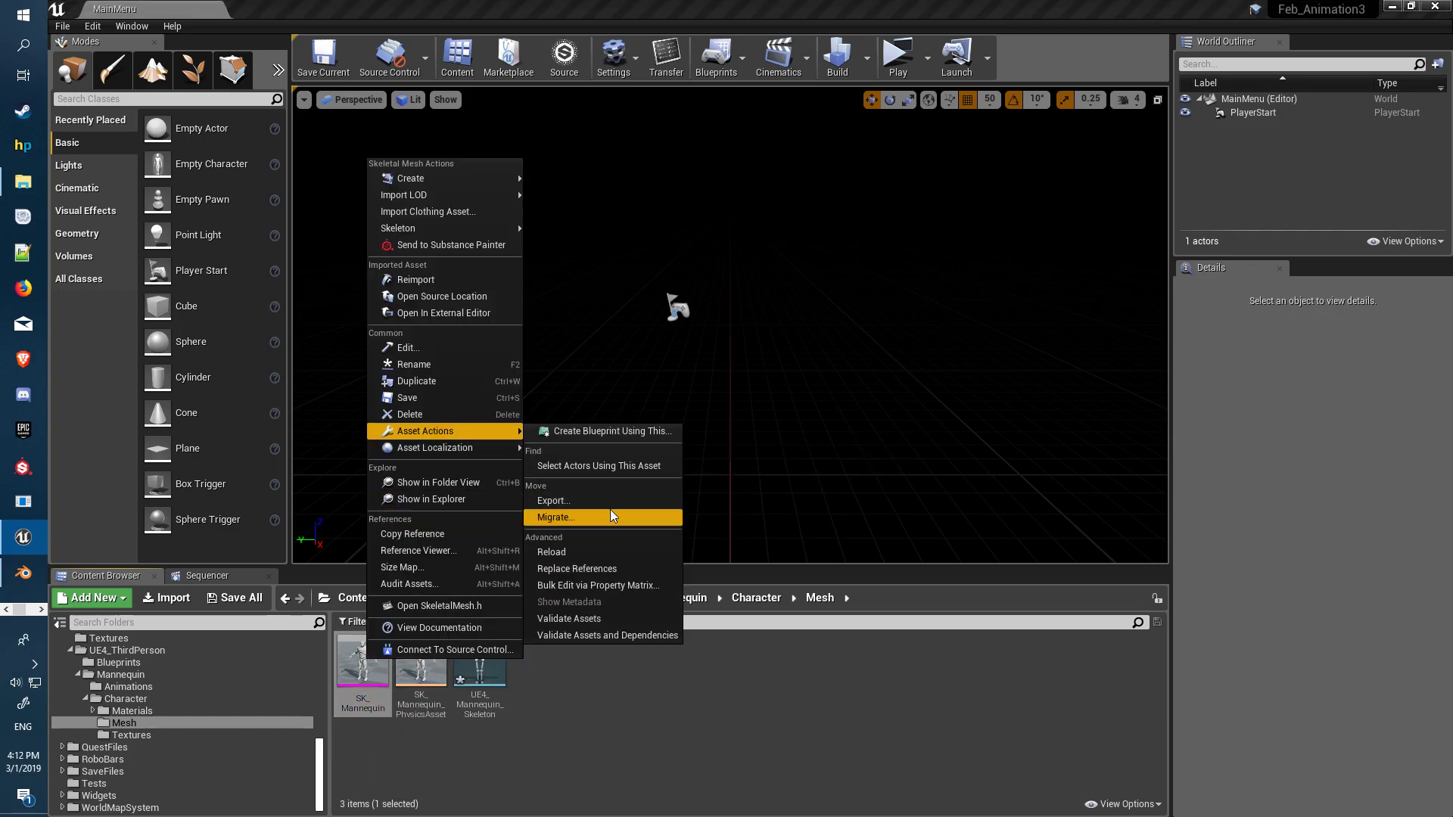
left_click(605, 500)
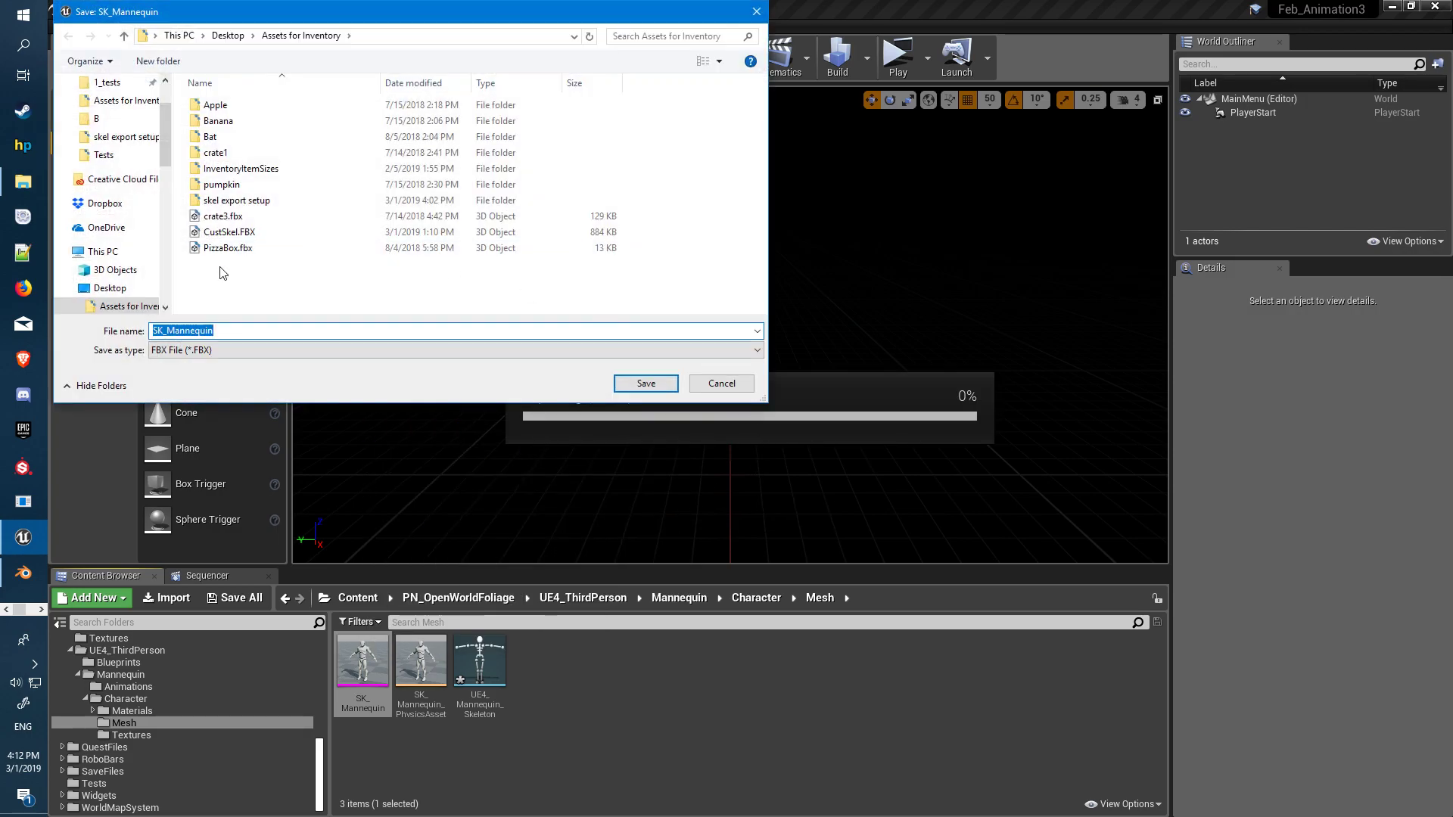
double_click(278, 202)
double_click(193, 330)
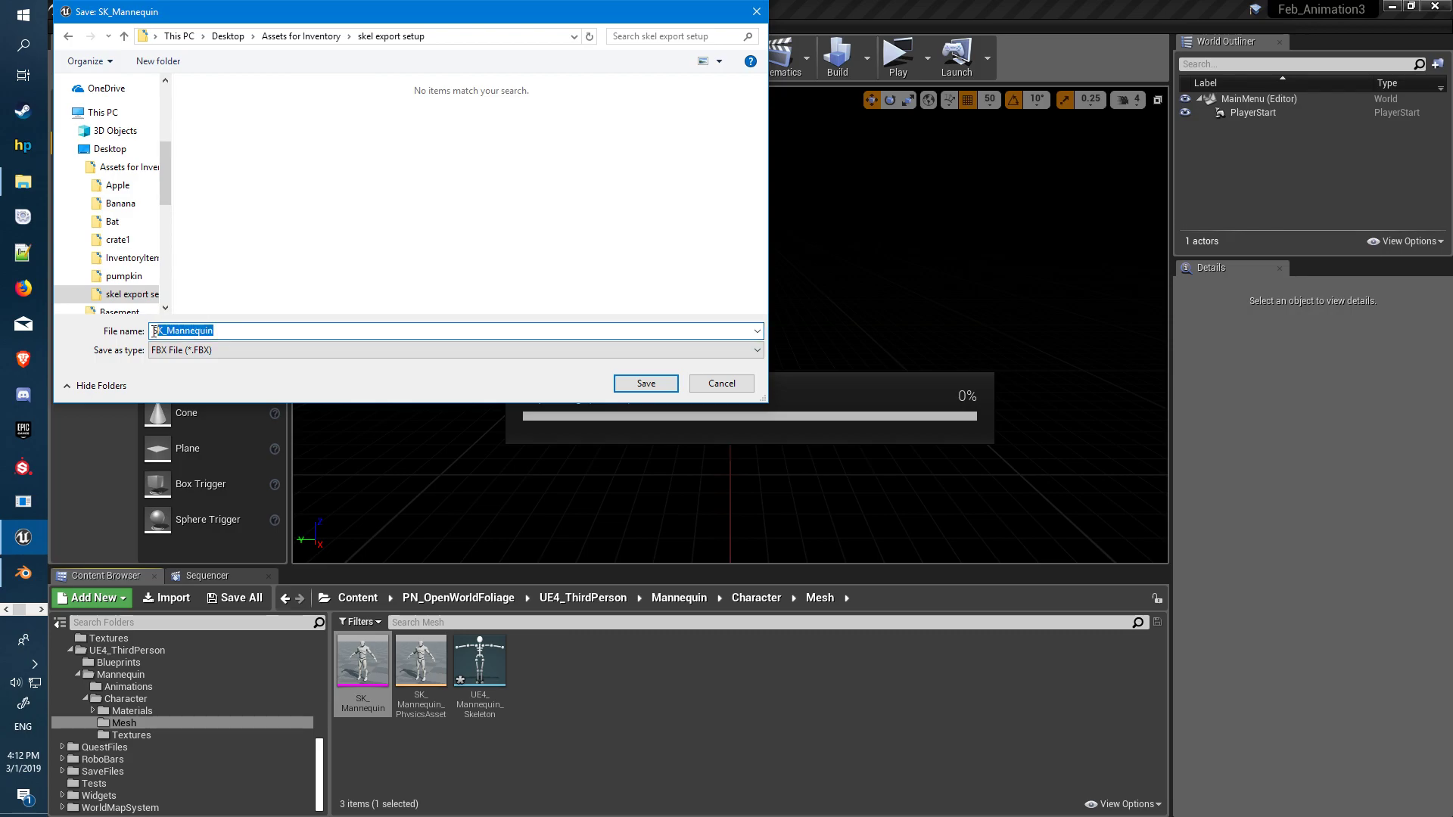
type("B")
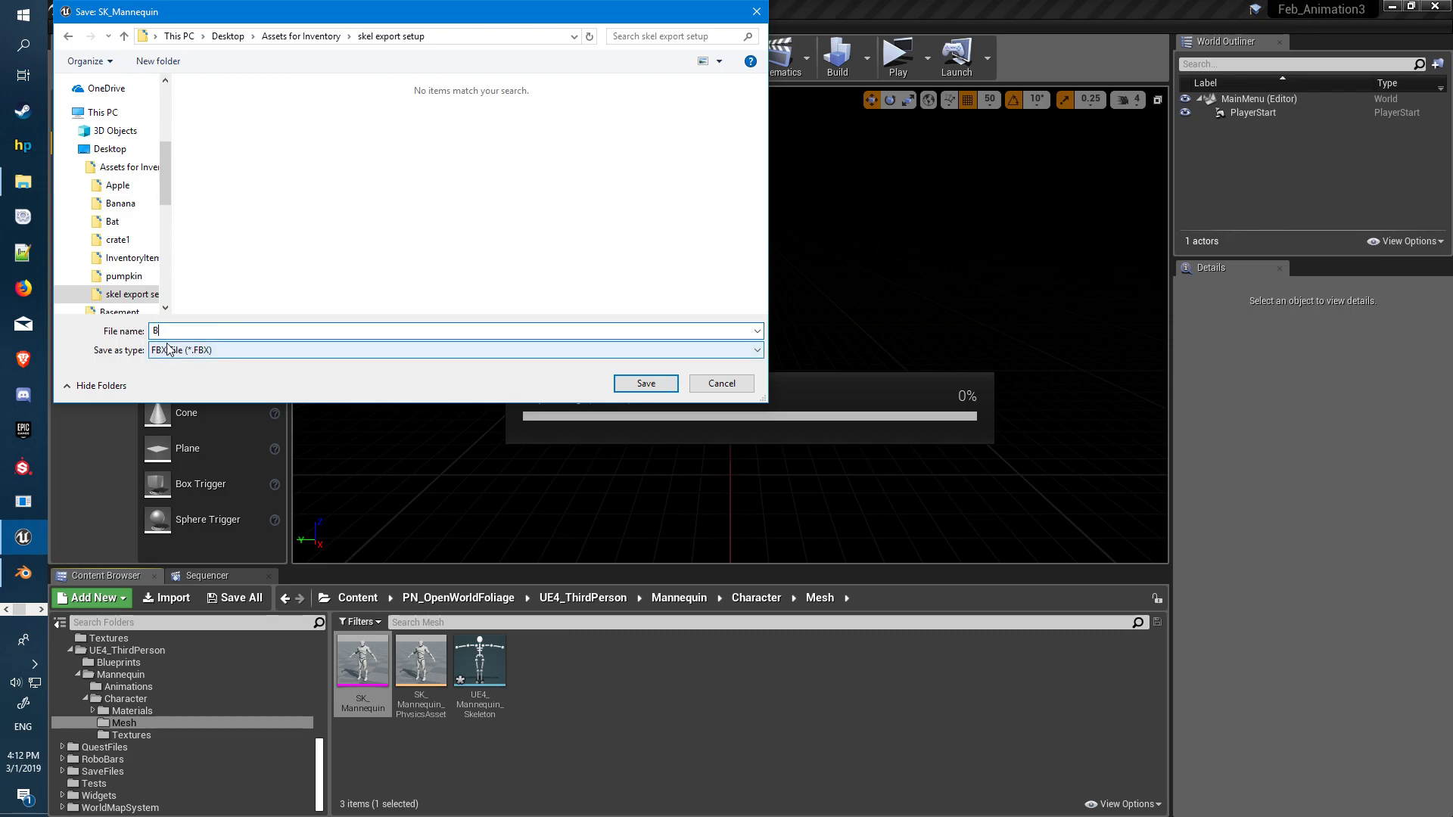
type("ob")
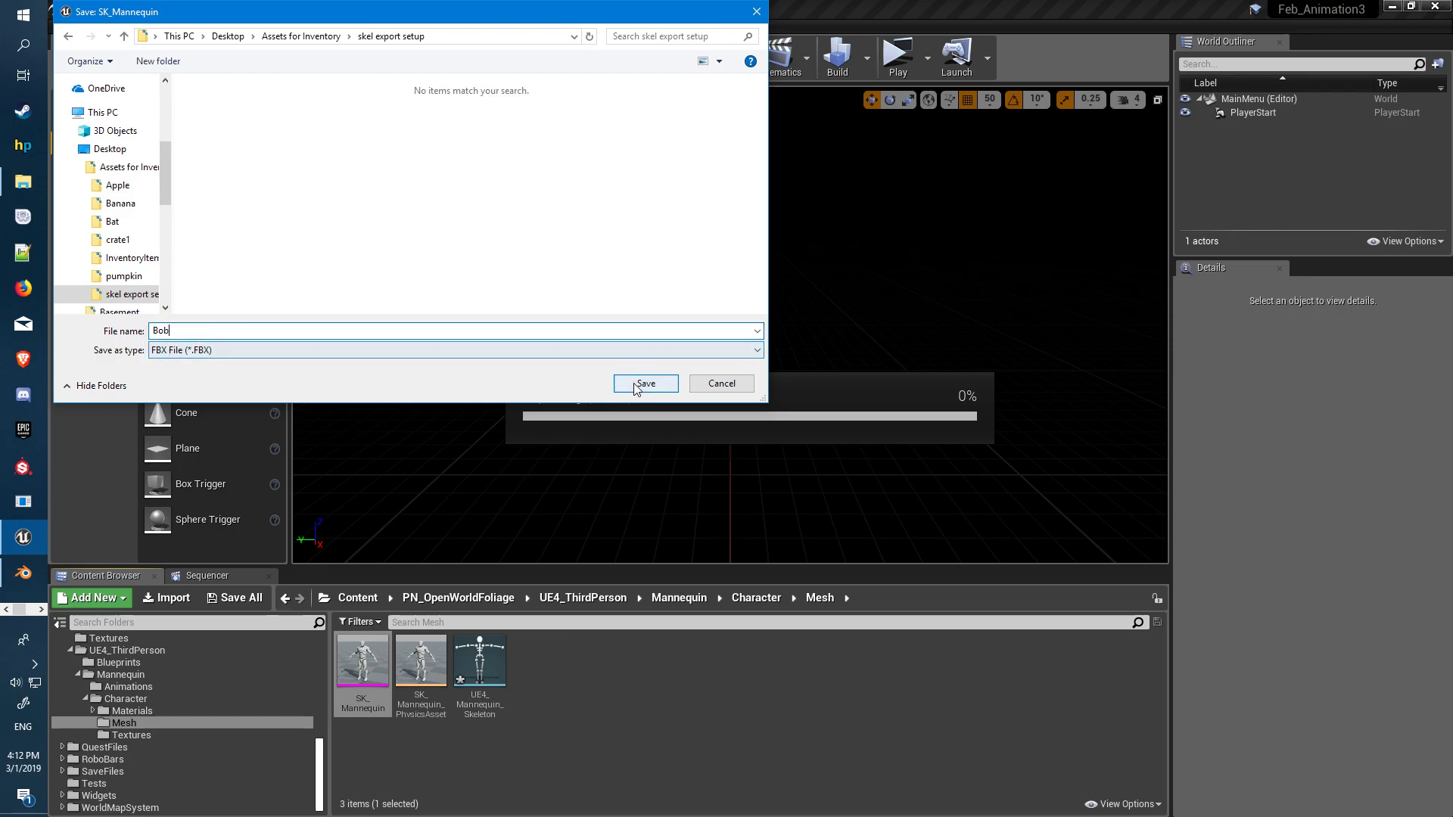
left_click(635, 382)
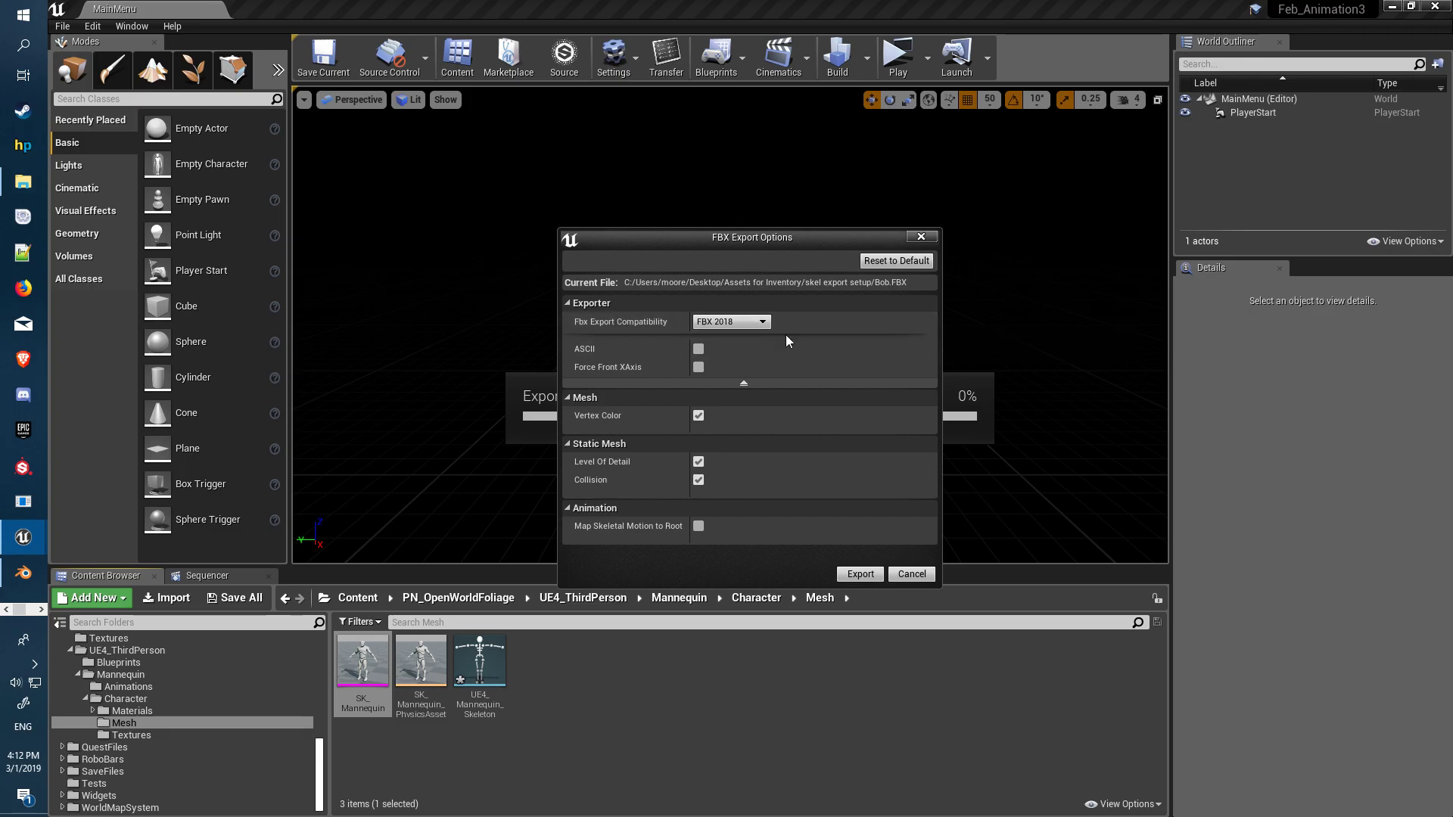
left_click(860, 574)
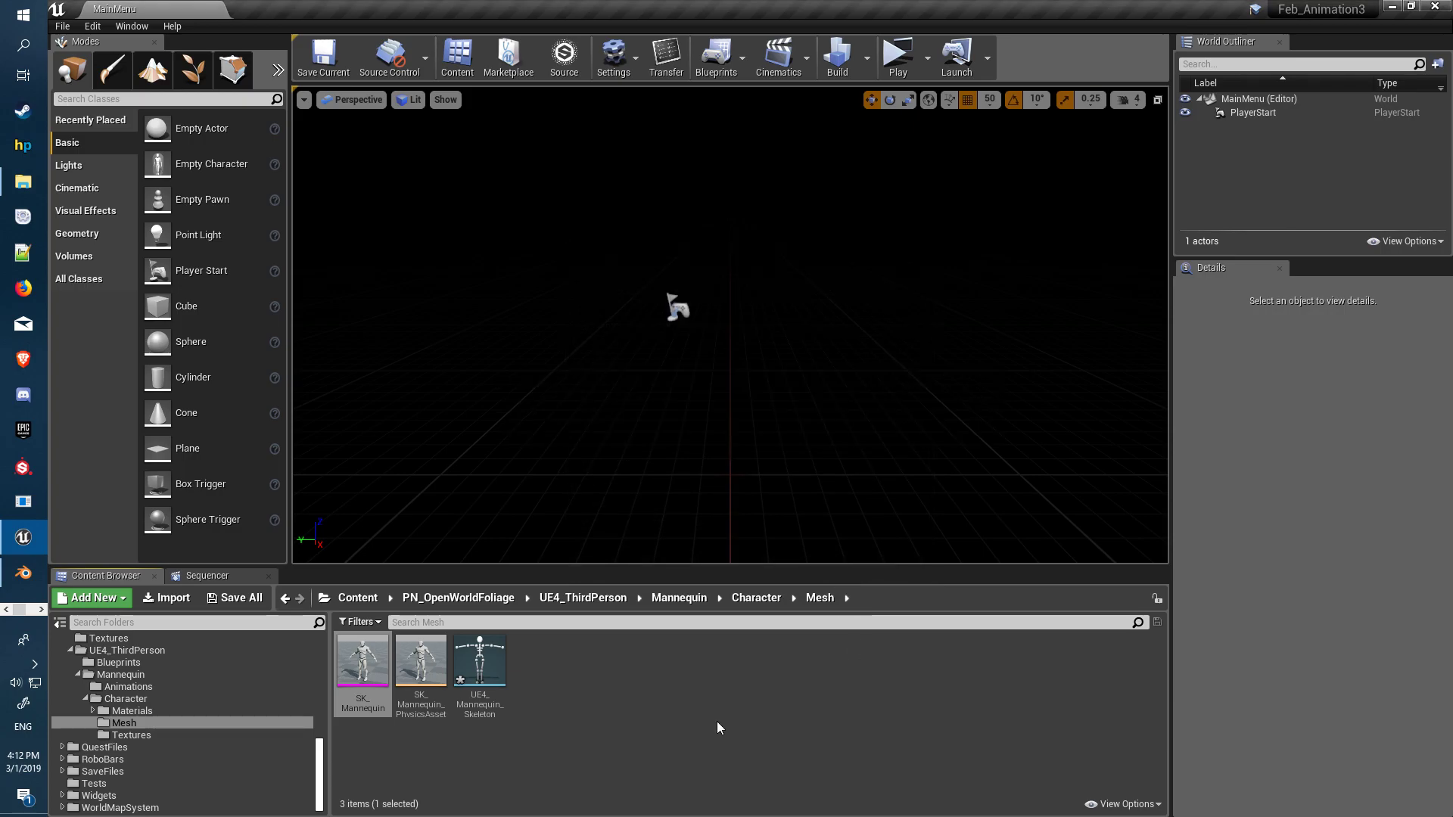
In Blender's FBX importer, pick Bob.FBX from the skel export setup folder
left_click(23, 573)
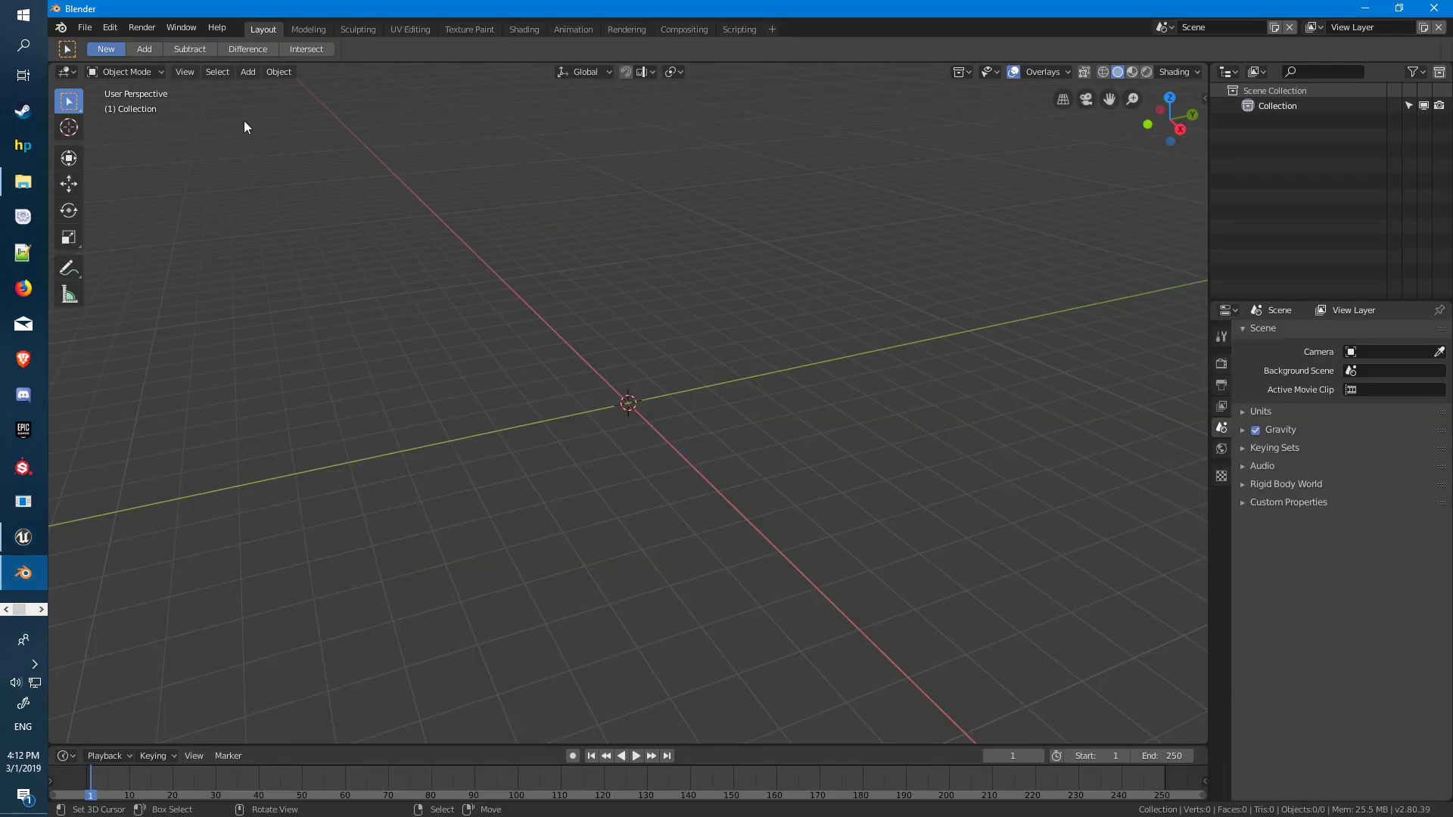
left_click(85, 28)
mouse_move(125, 306)
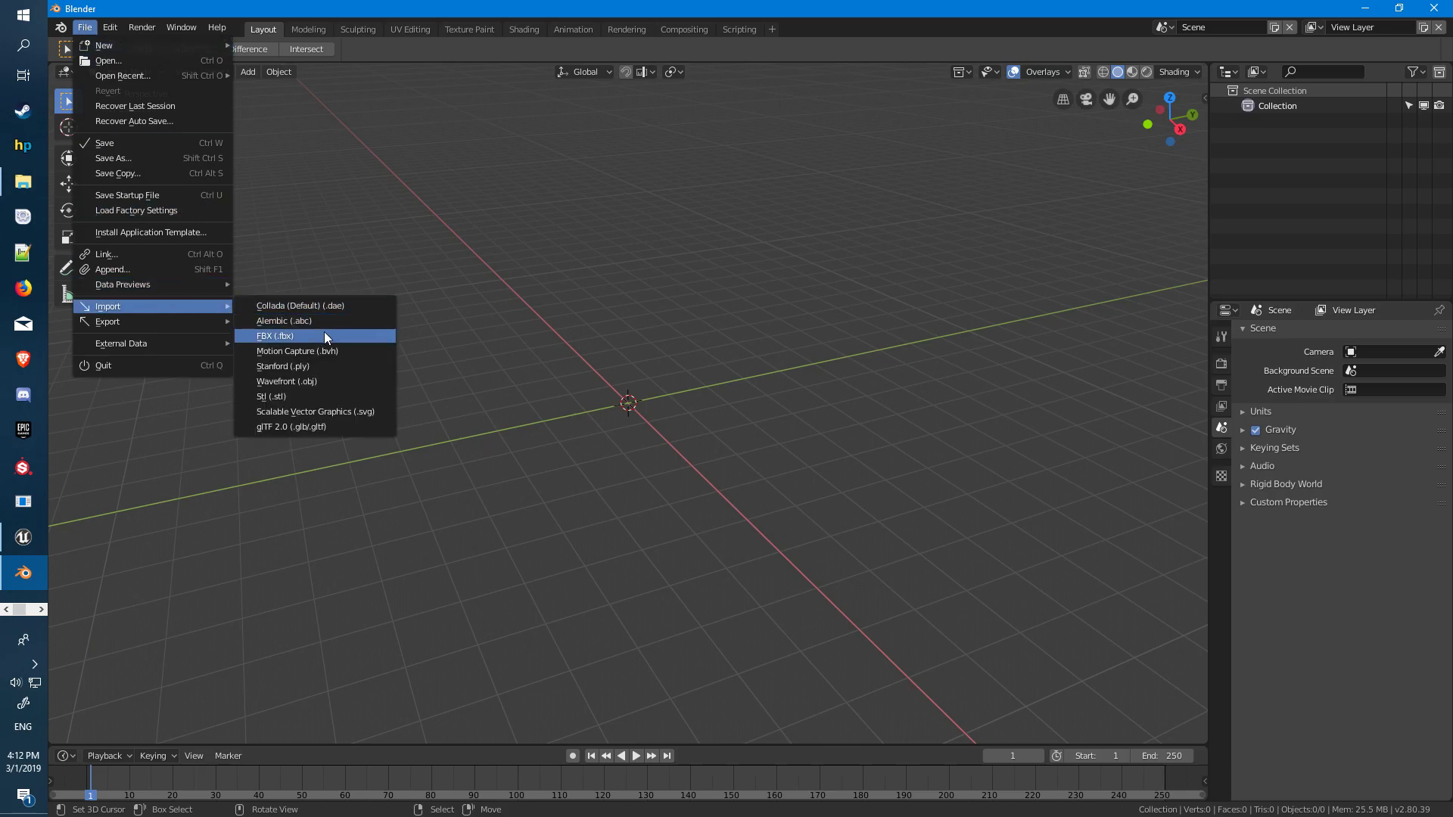
left_click(323, 331)
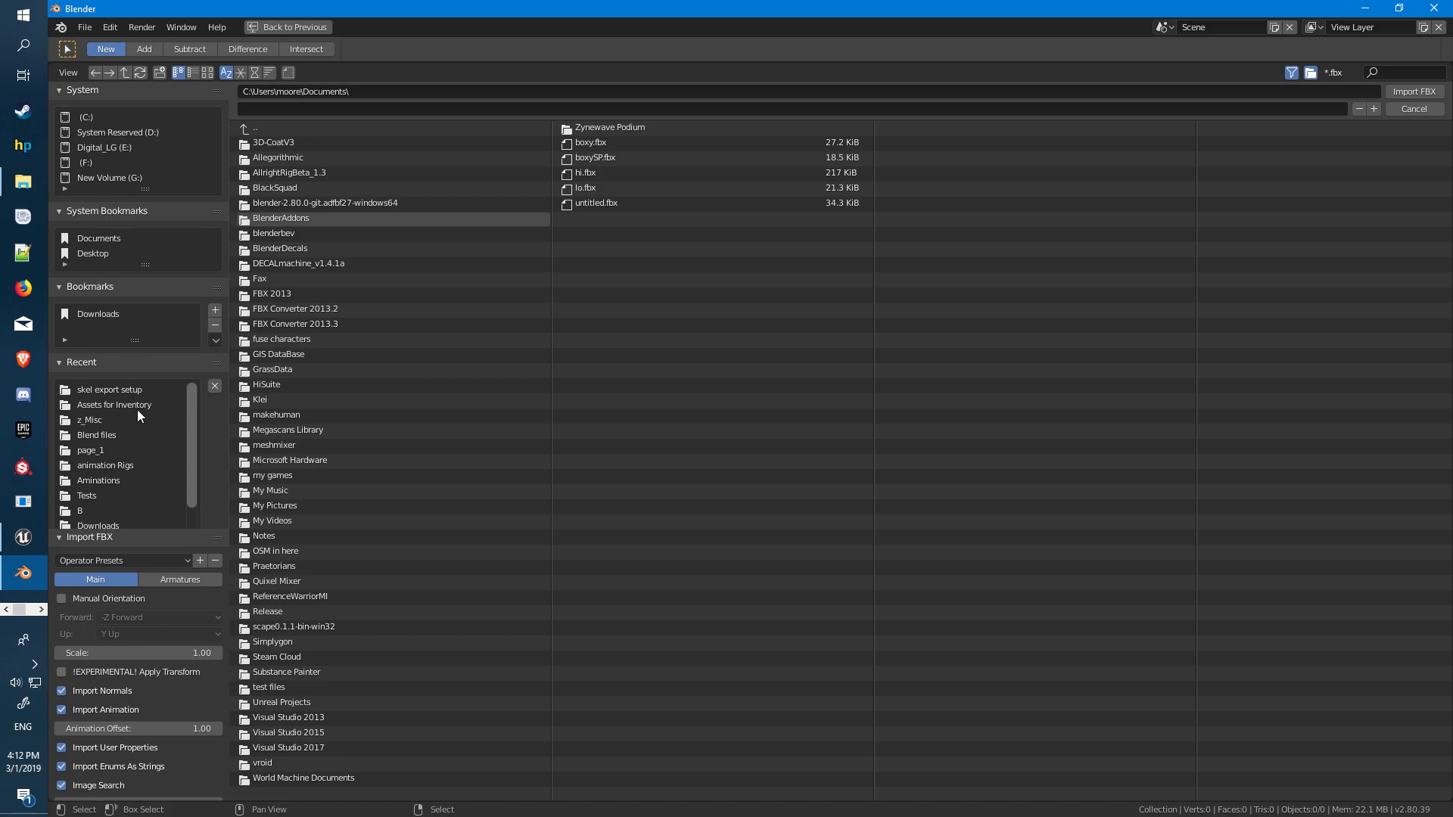
left_click(104, 389)
left_click(297, 143)
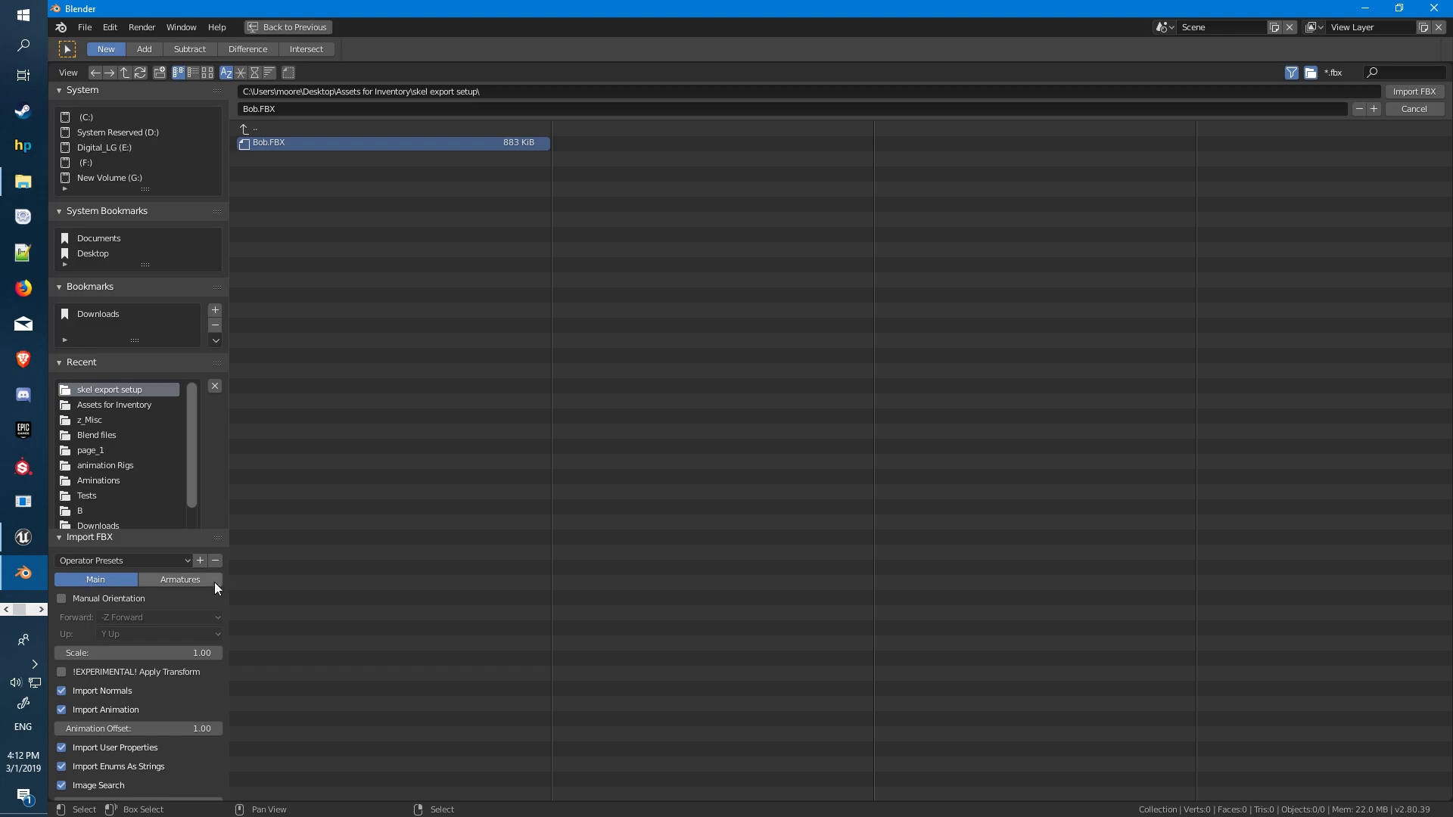
Preview the import.JPG and Importmain.JPG reference screenshots in skel export setup
left_click(25, 187)
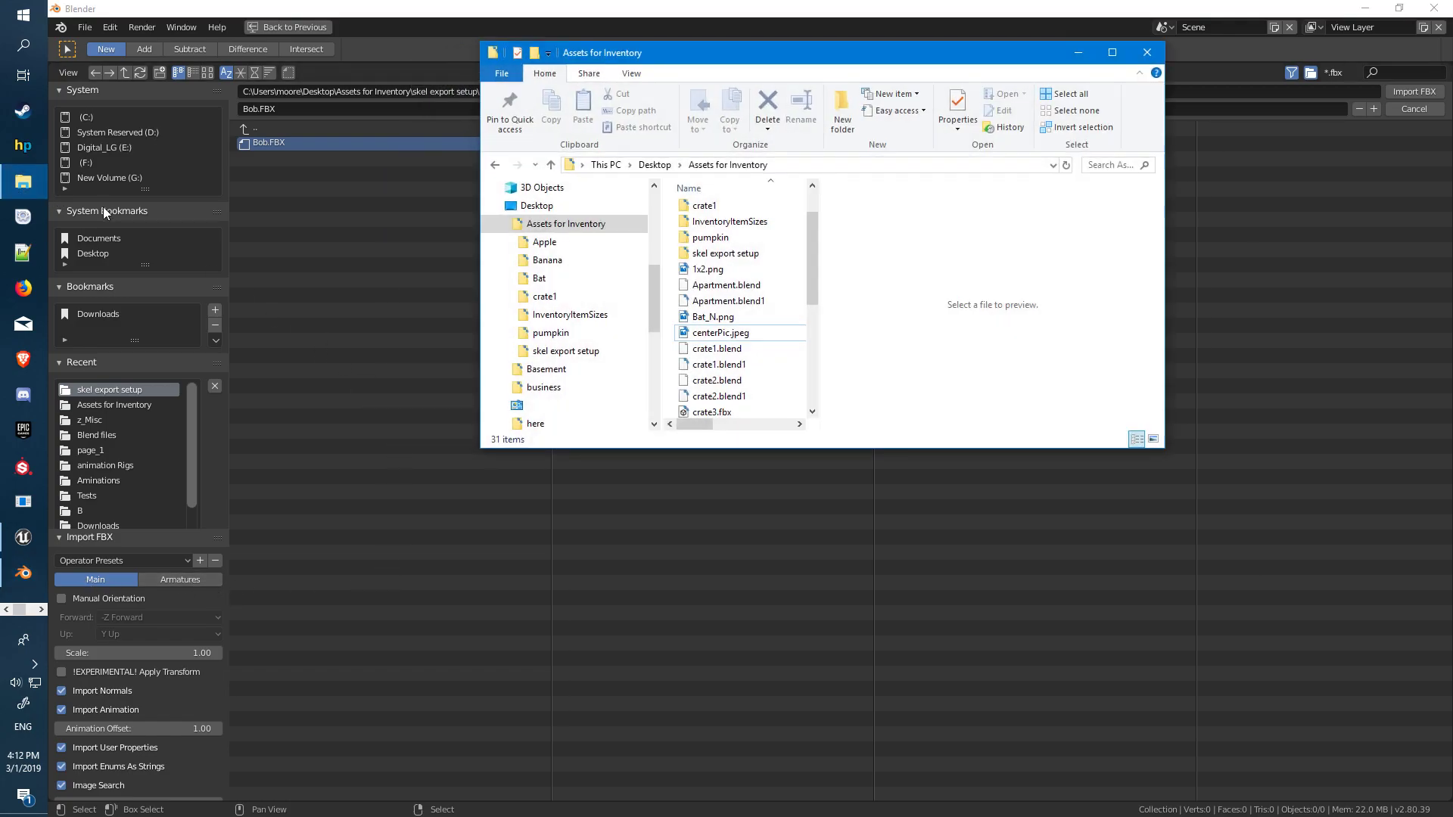
left_click(742, 255)
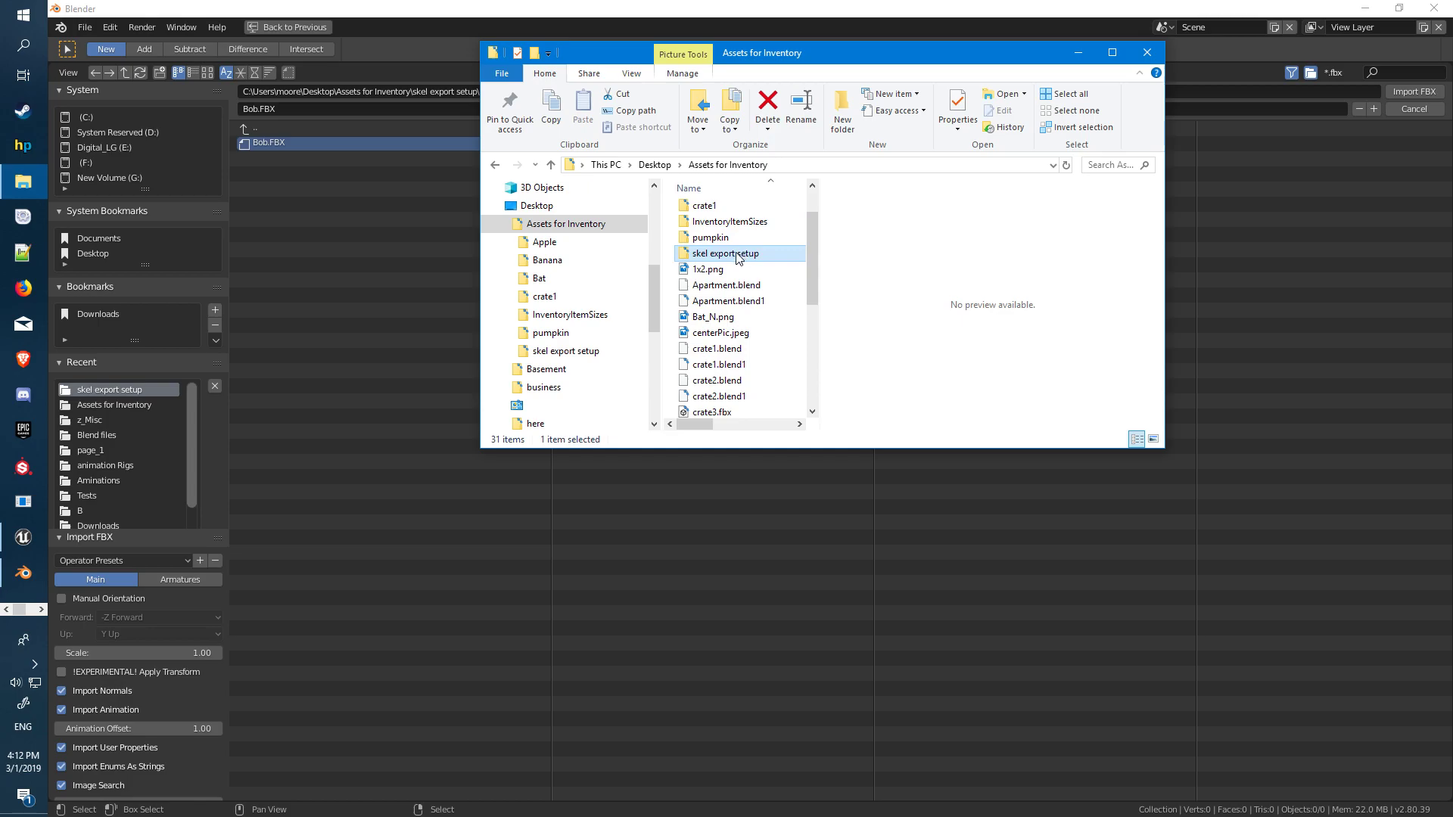
double_click(737, 257)
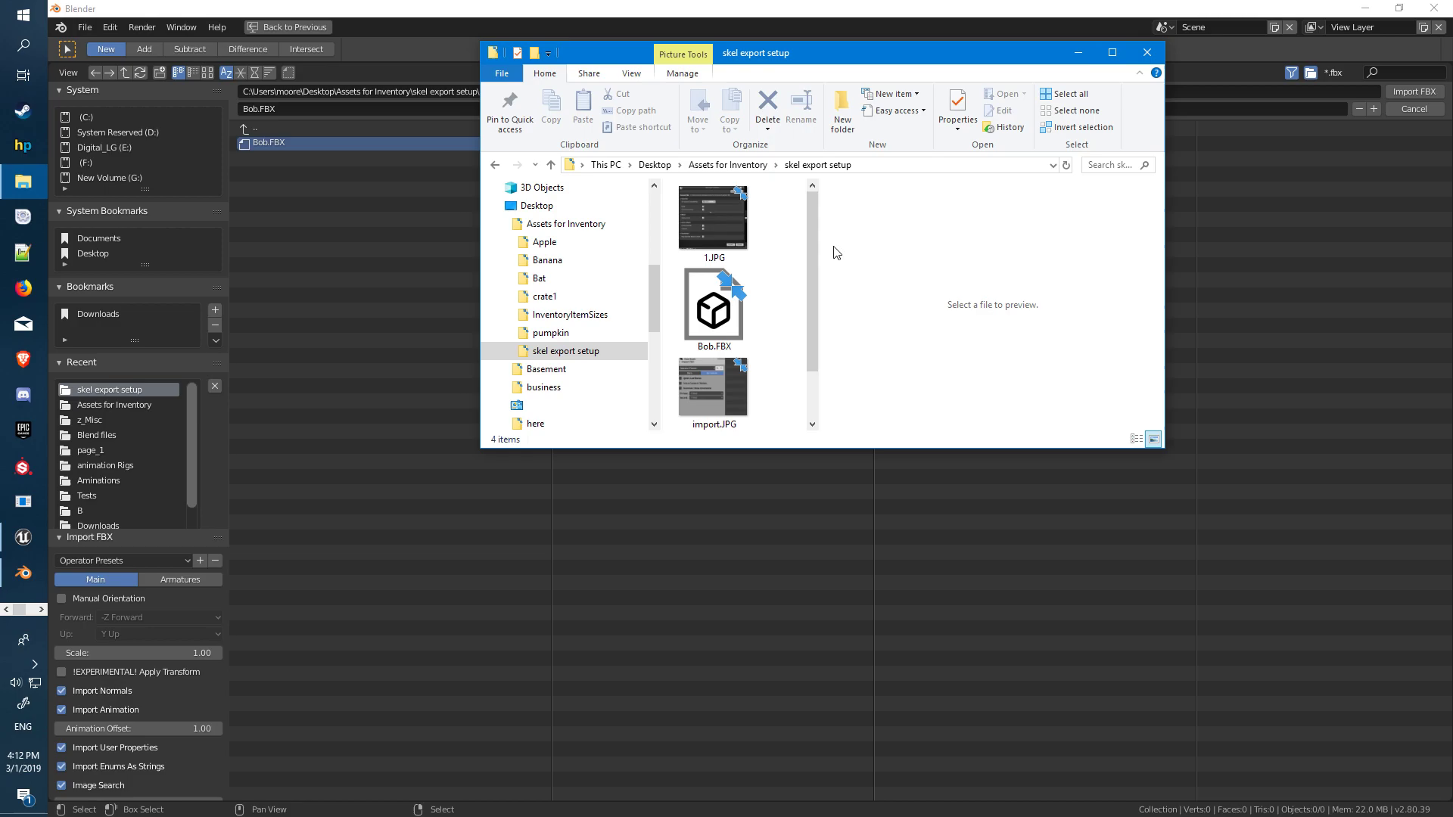
left_click(715, 398)
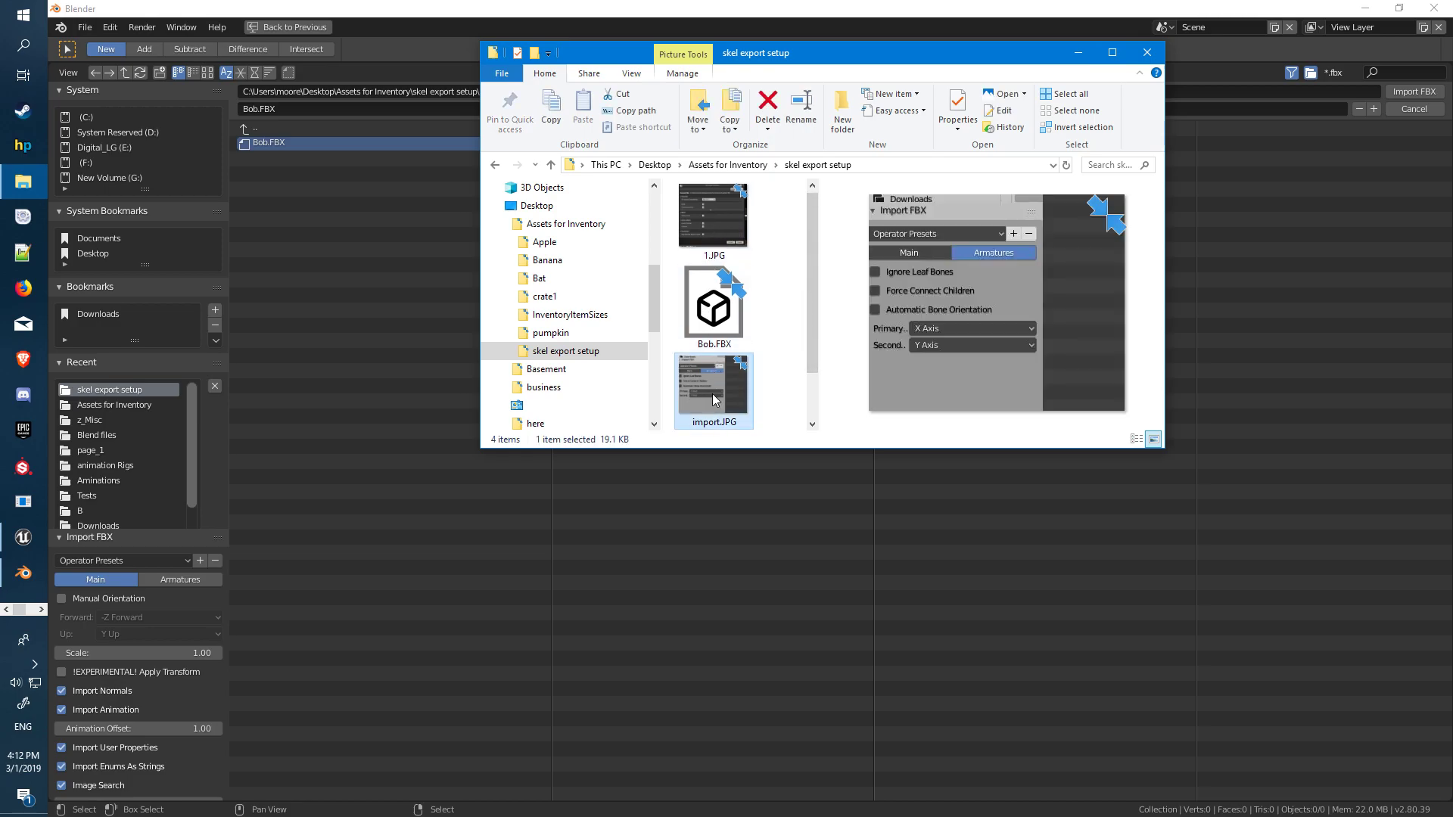
key("Down")
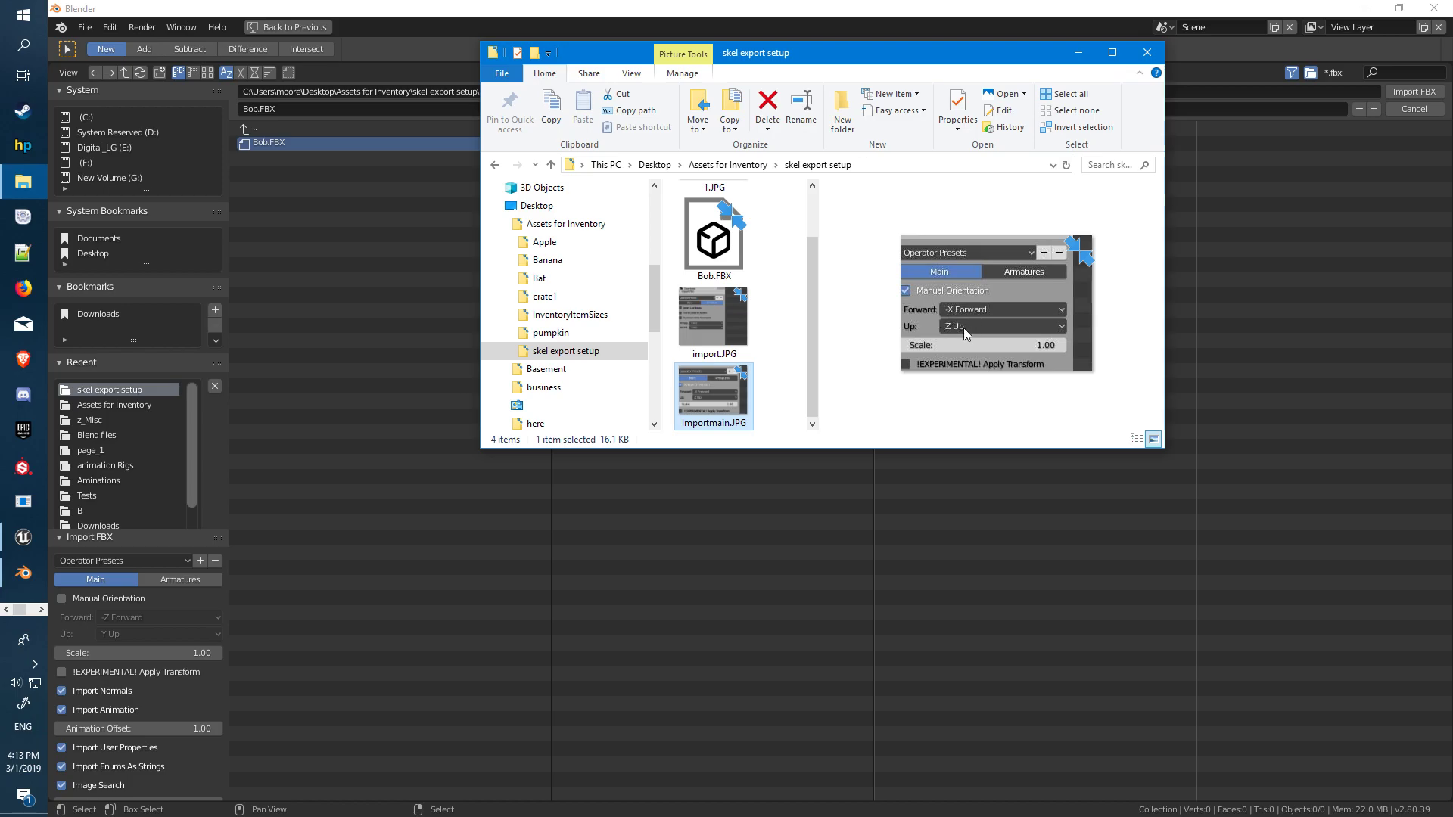
Enable manual orientation with -X Forward and Z Up, matching the reference
left_click(62, 598)
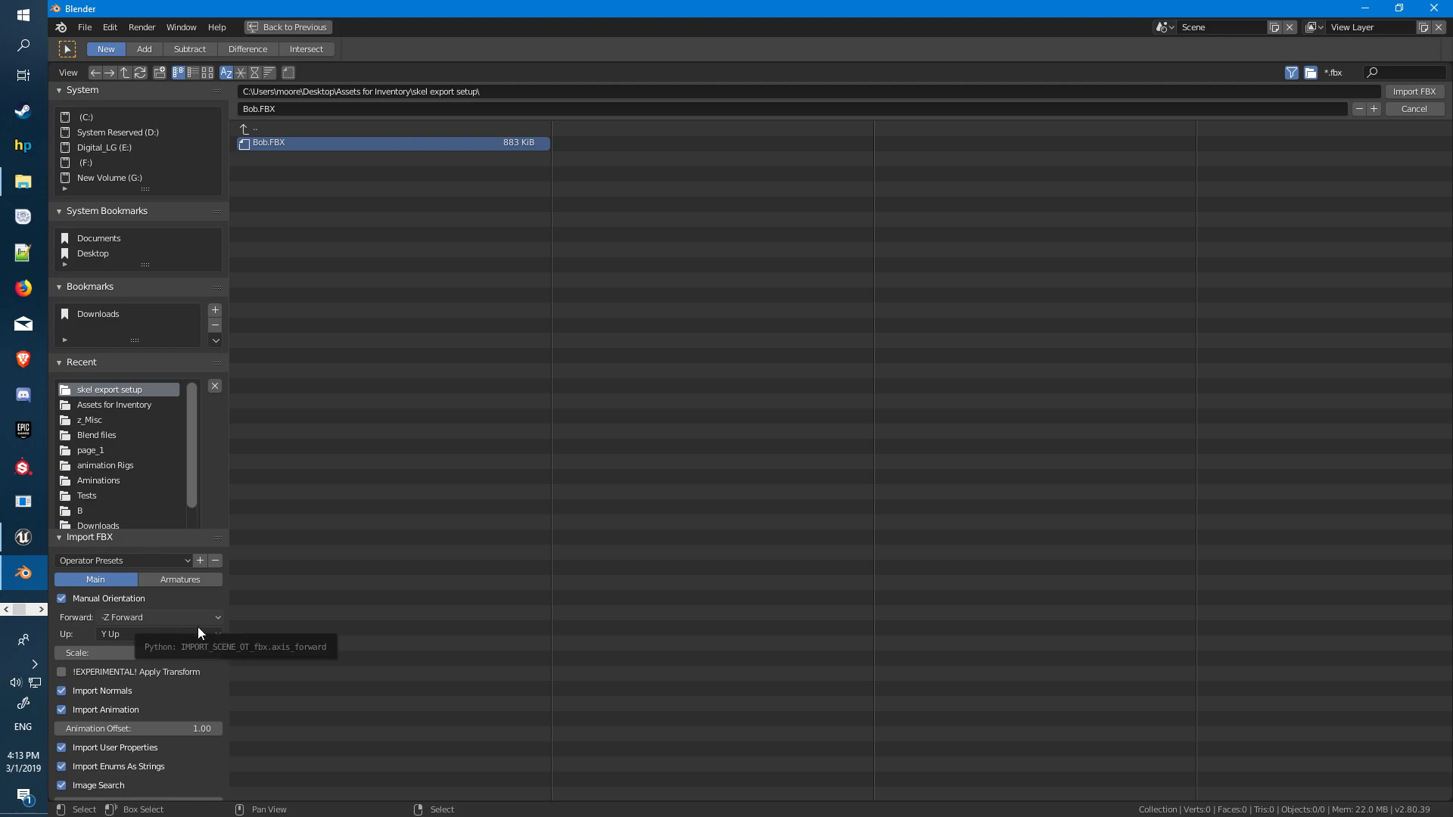
left_click(152, 619)
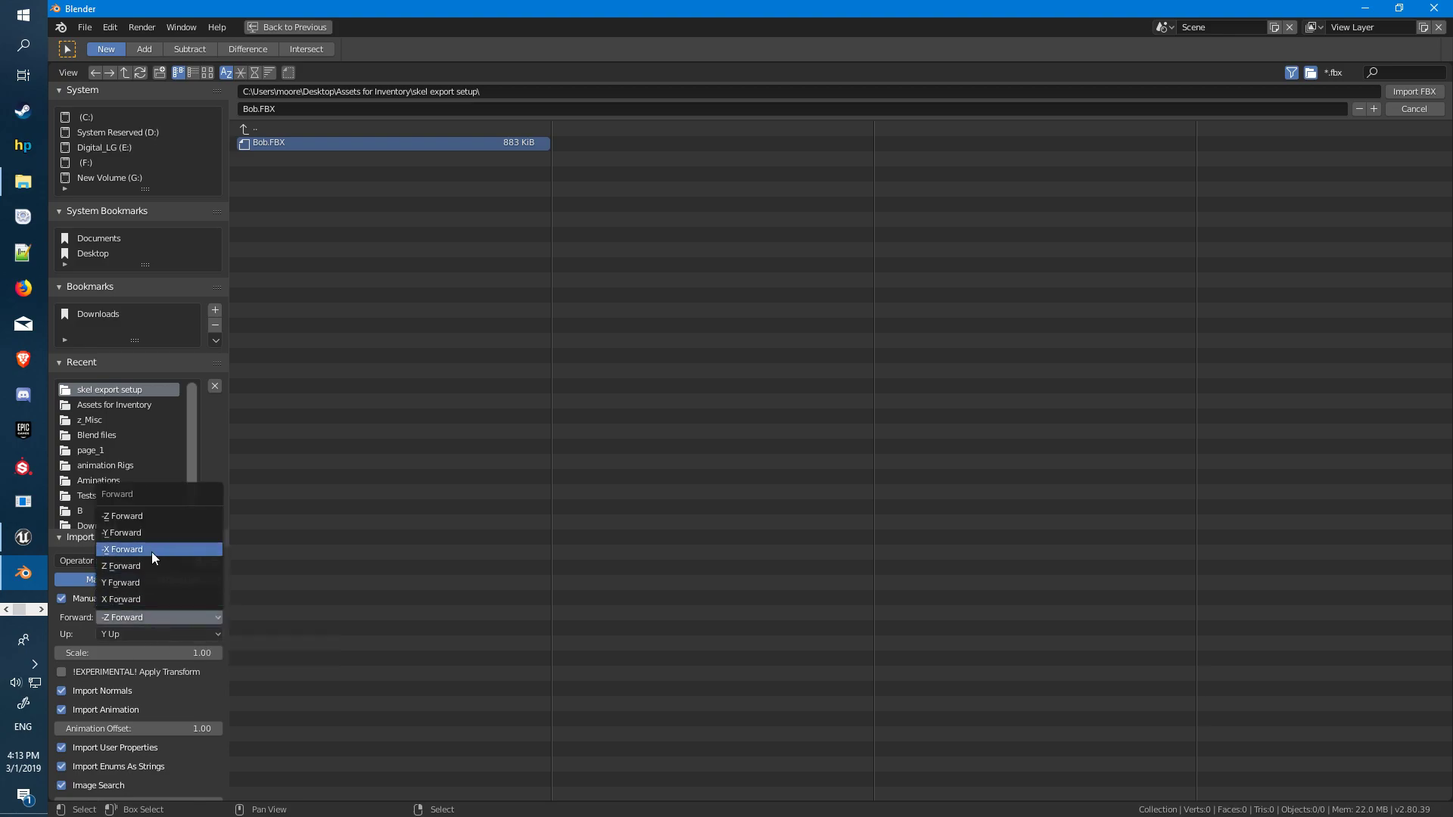
left_click(151, 552)
left_click(164, 635)
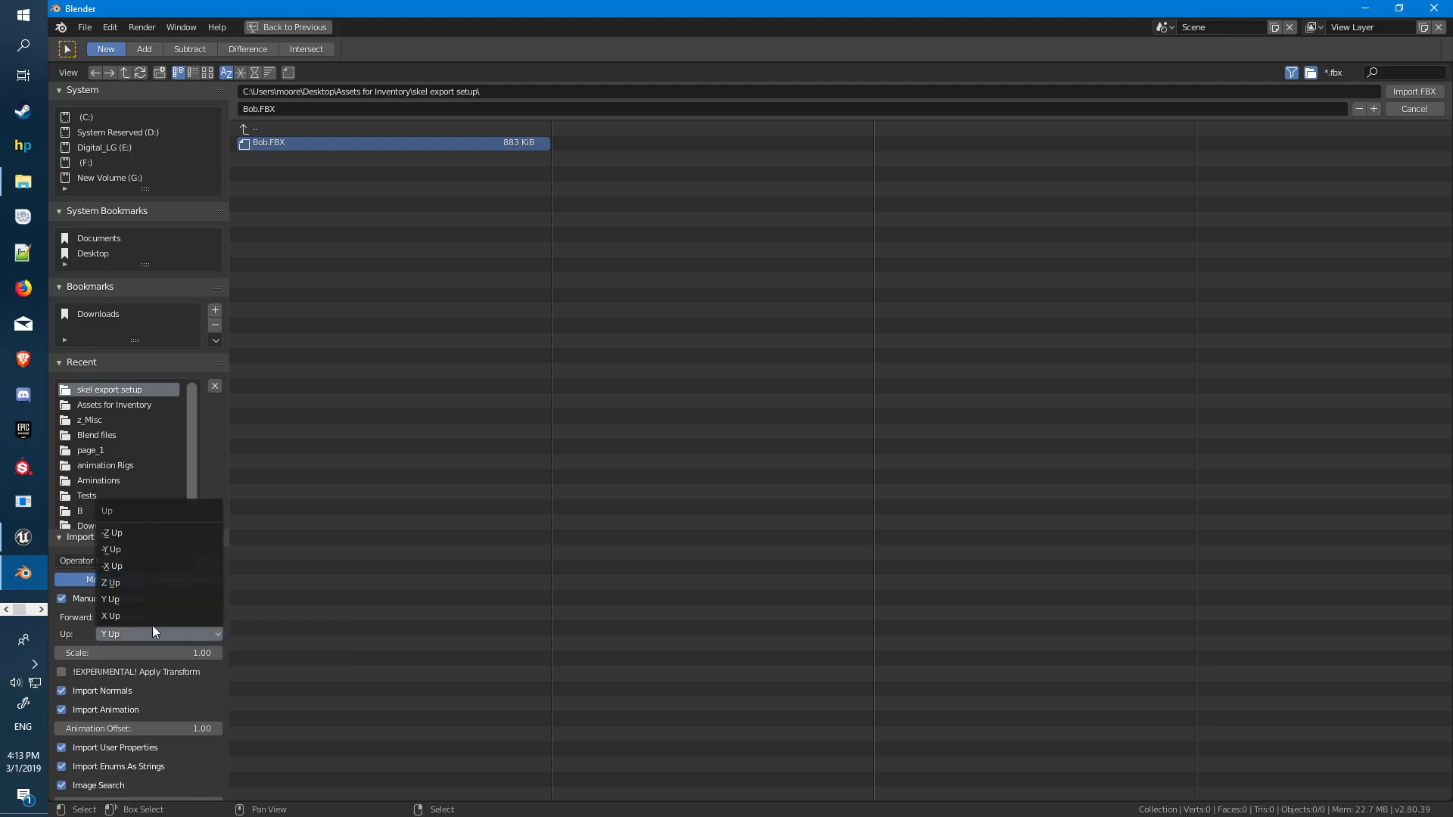
left_click(144, 585)
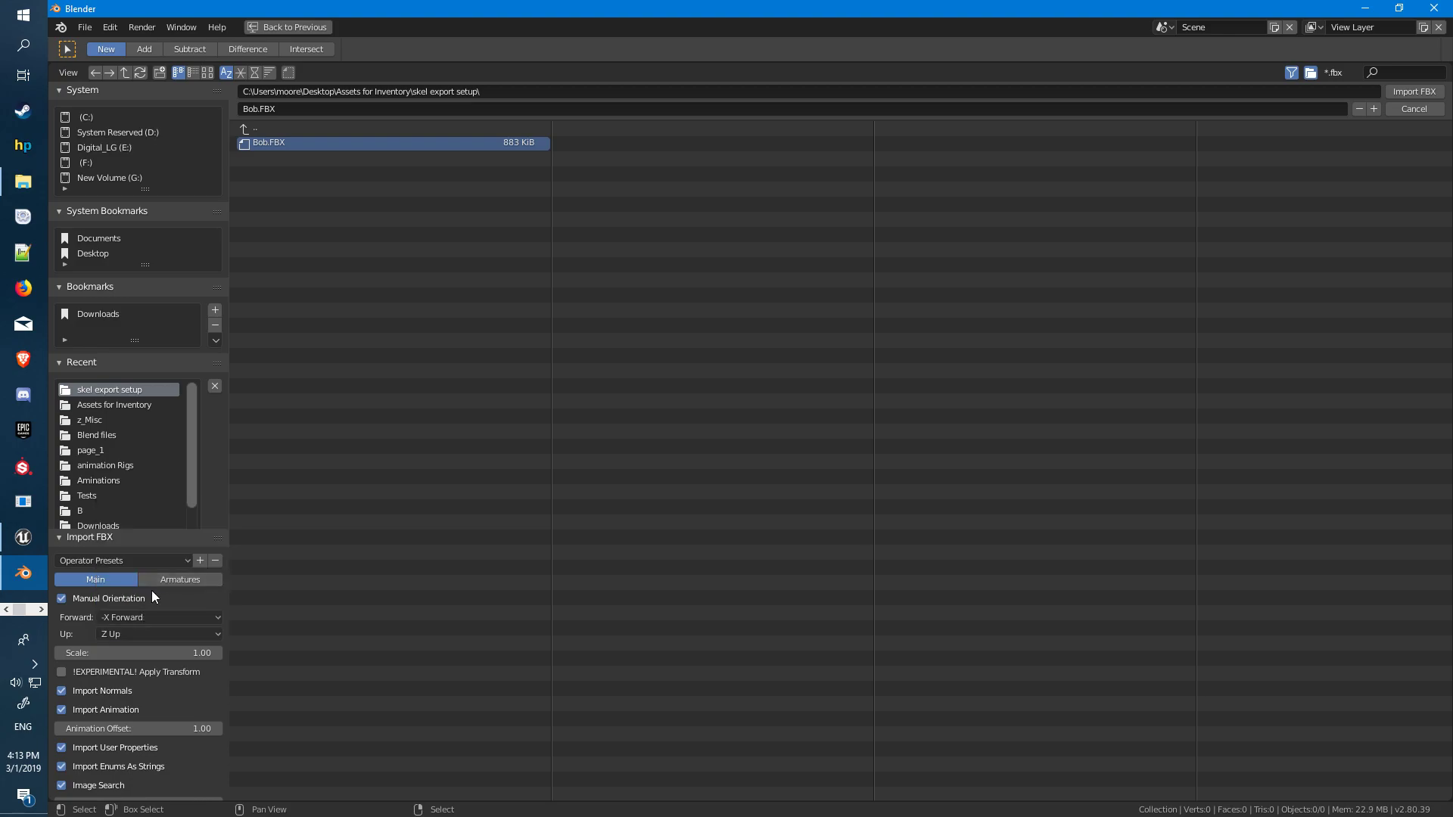
left_click(26, 184)
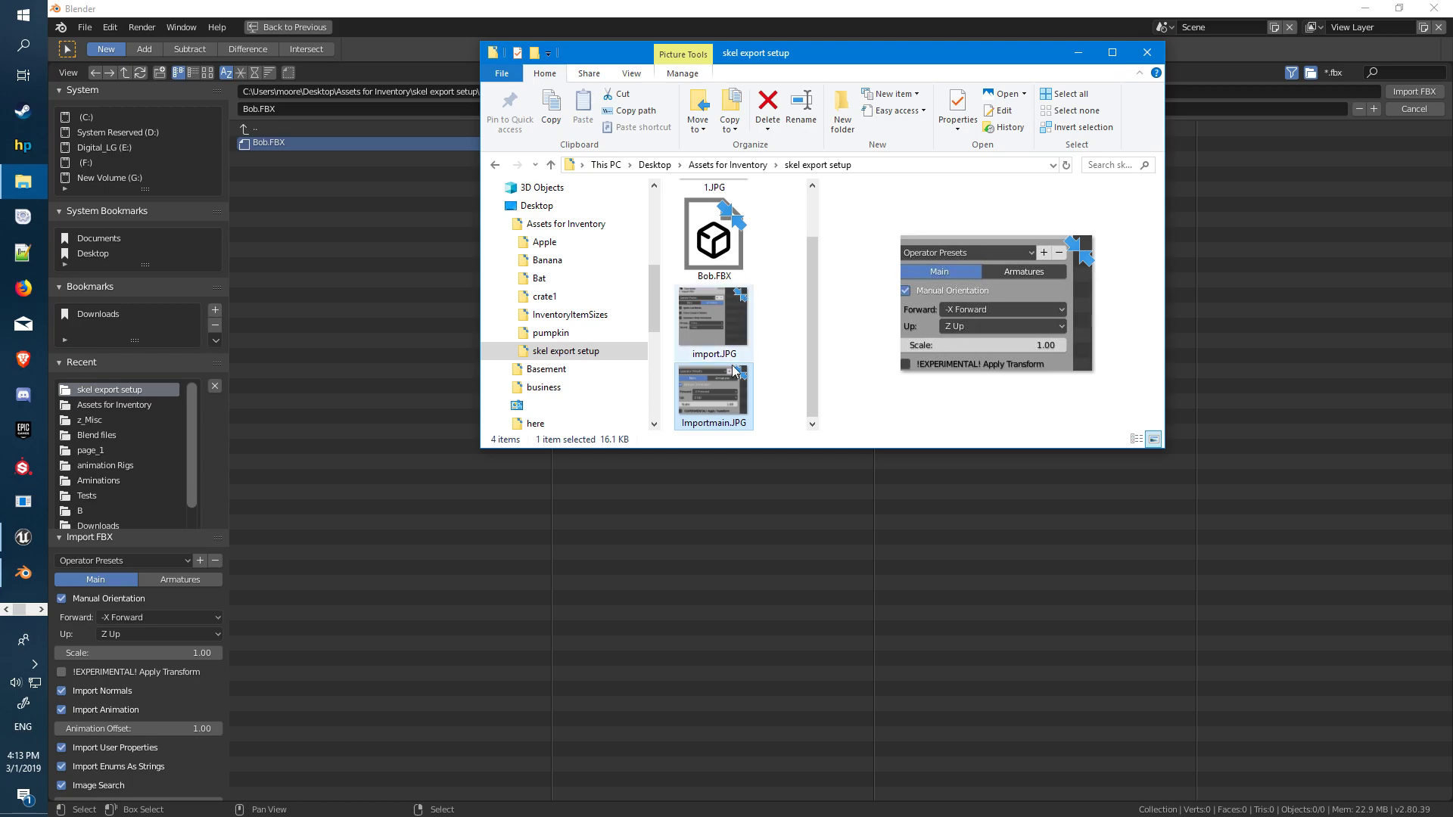
Set primary bone axis to X and secondary to Y, then import Bob.FBX
left_click(181, 580)
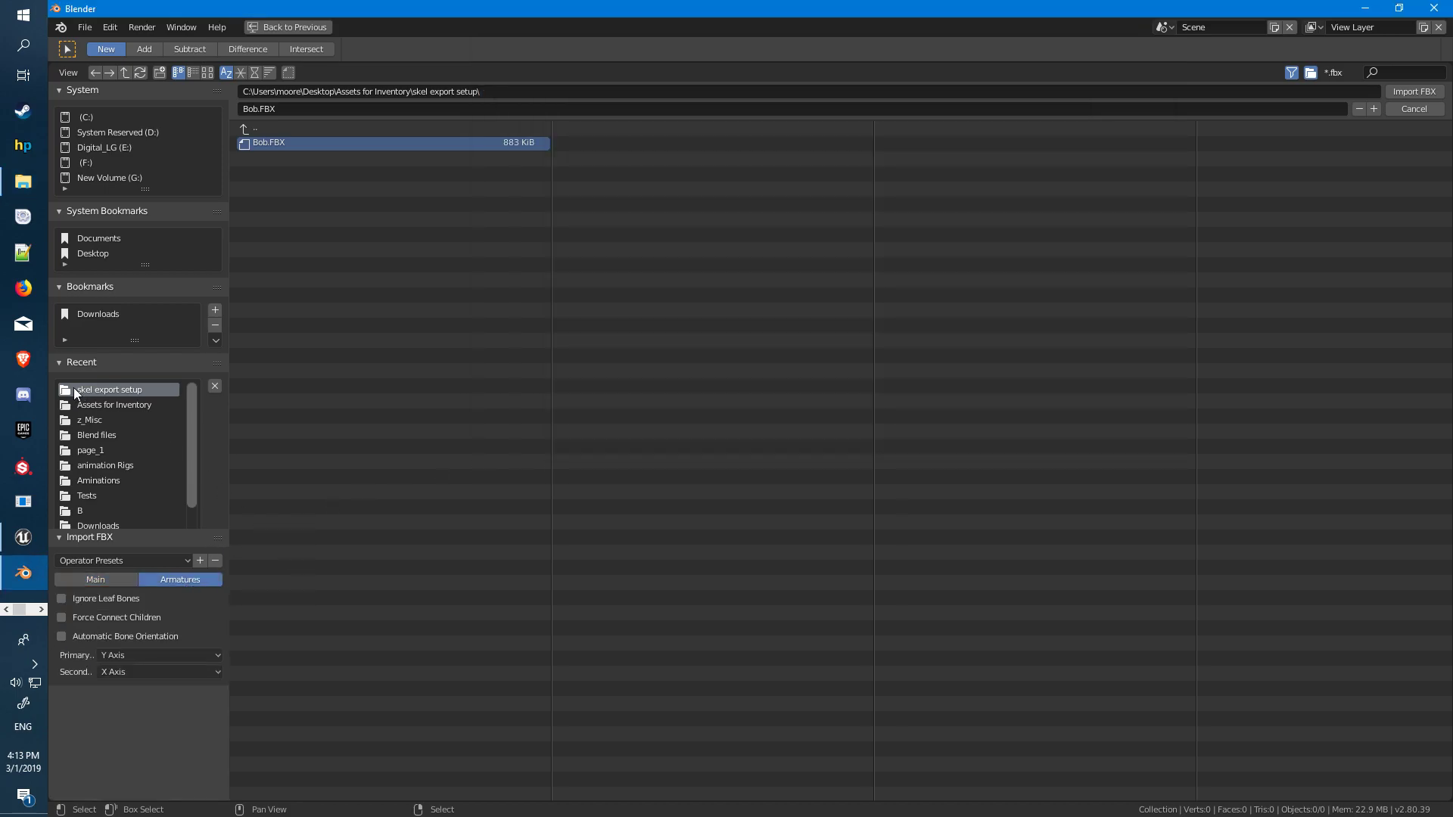
left_click(23, 181)
left_click(720, 326)
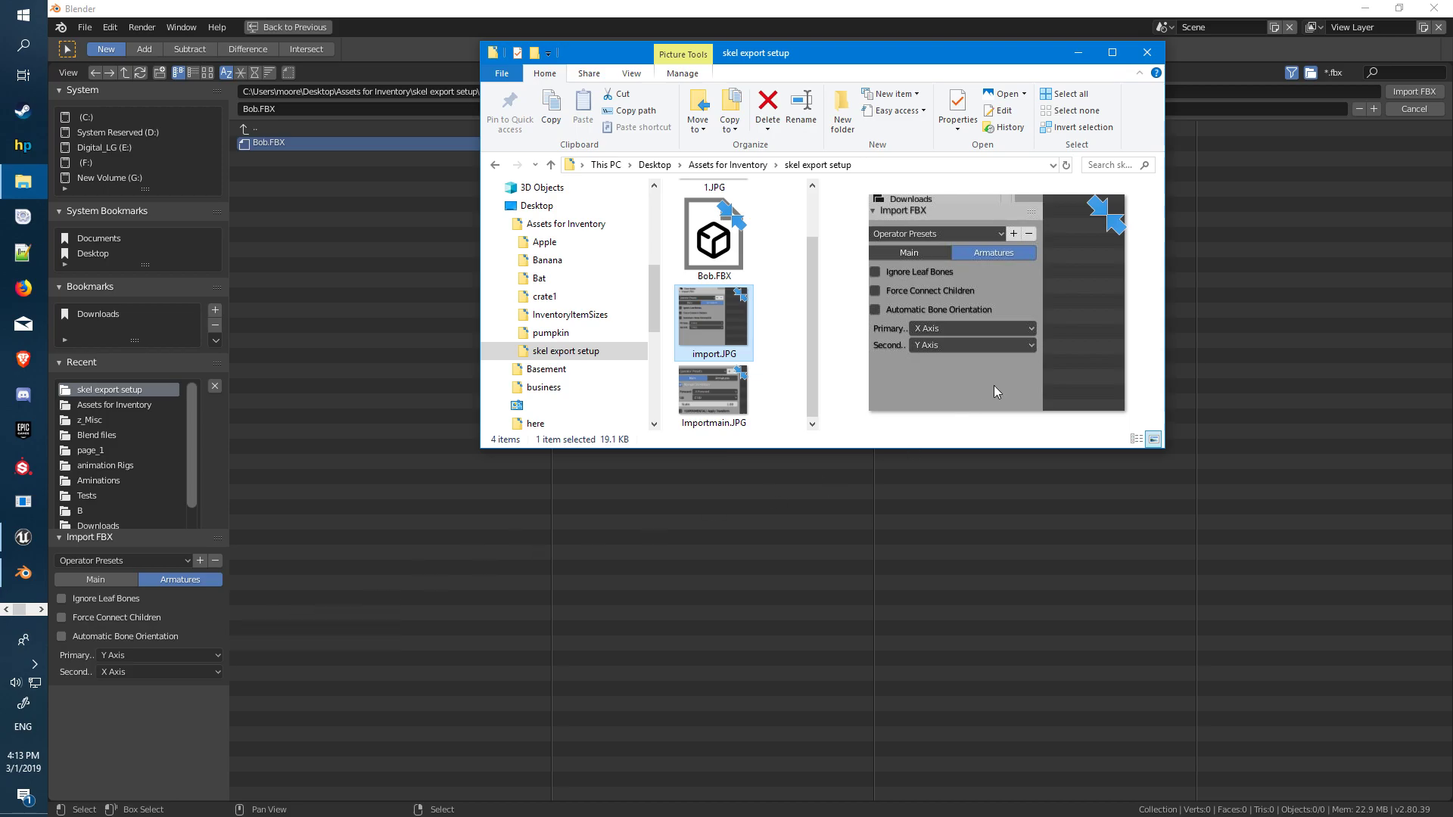
left_click(156, 658)
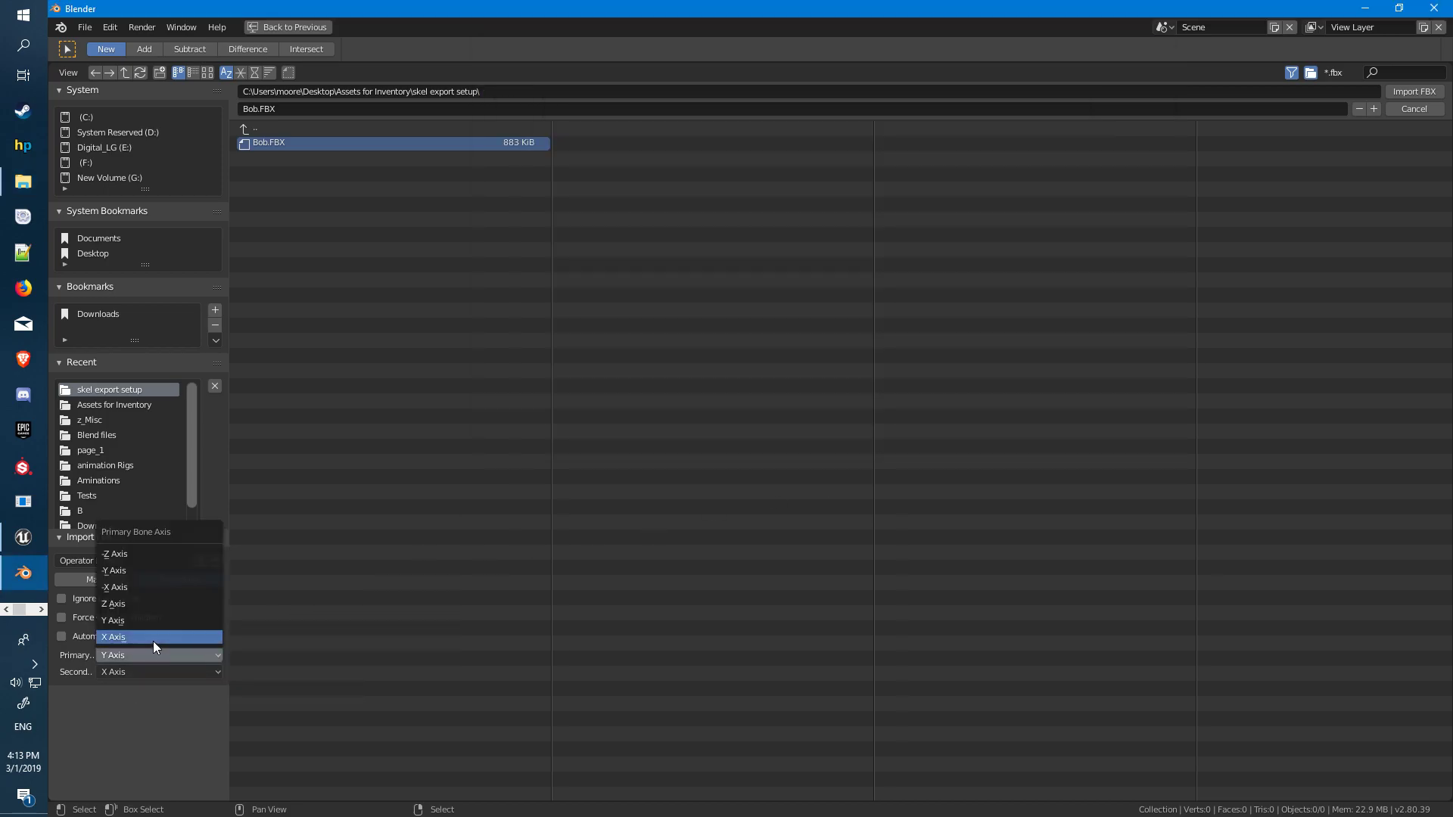
left_click(154, 641)
left_click(151, 671)
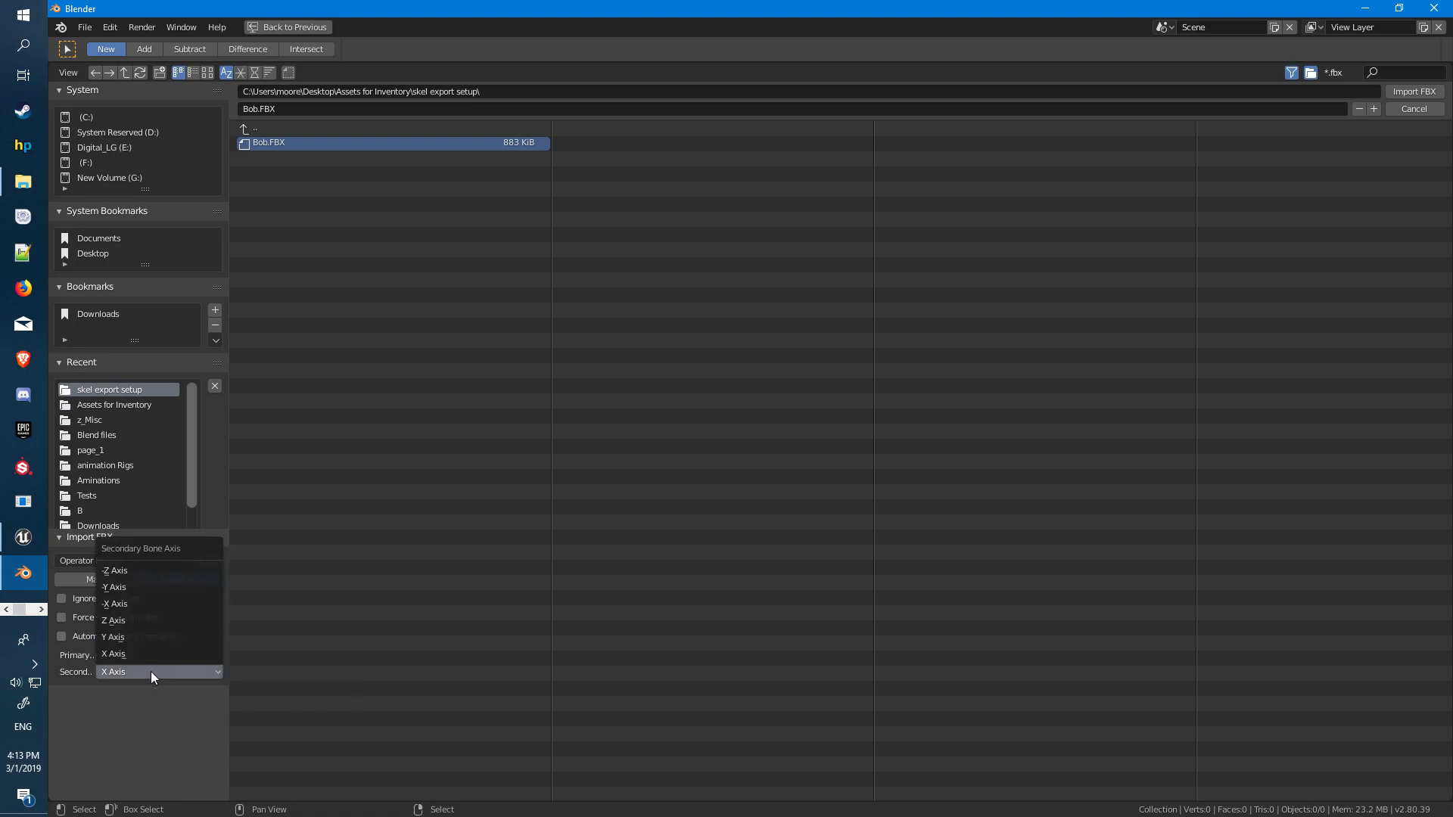
left_click(145, 634)
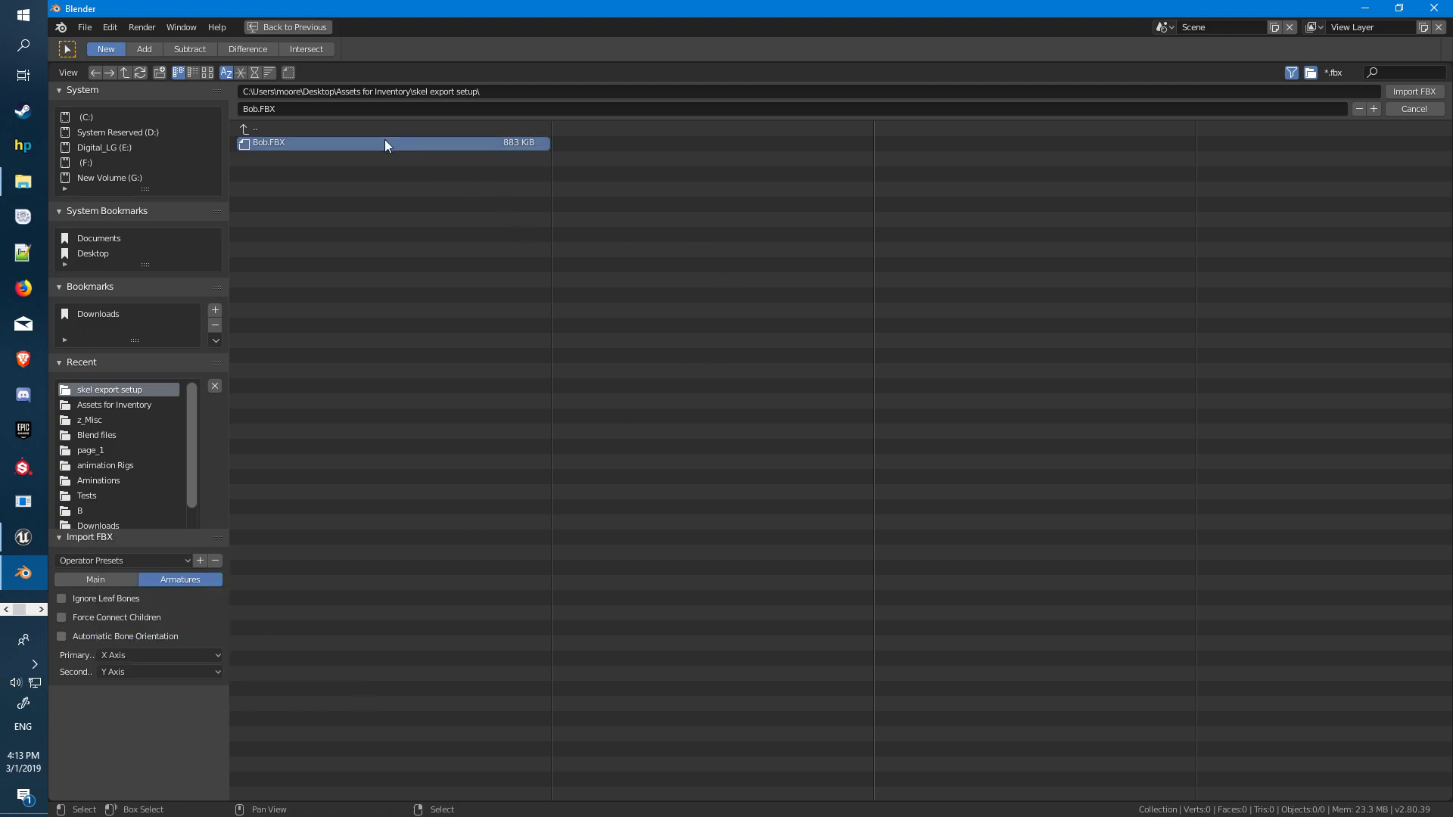
left_click(1413, 91)
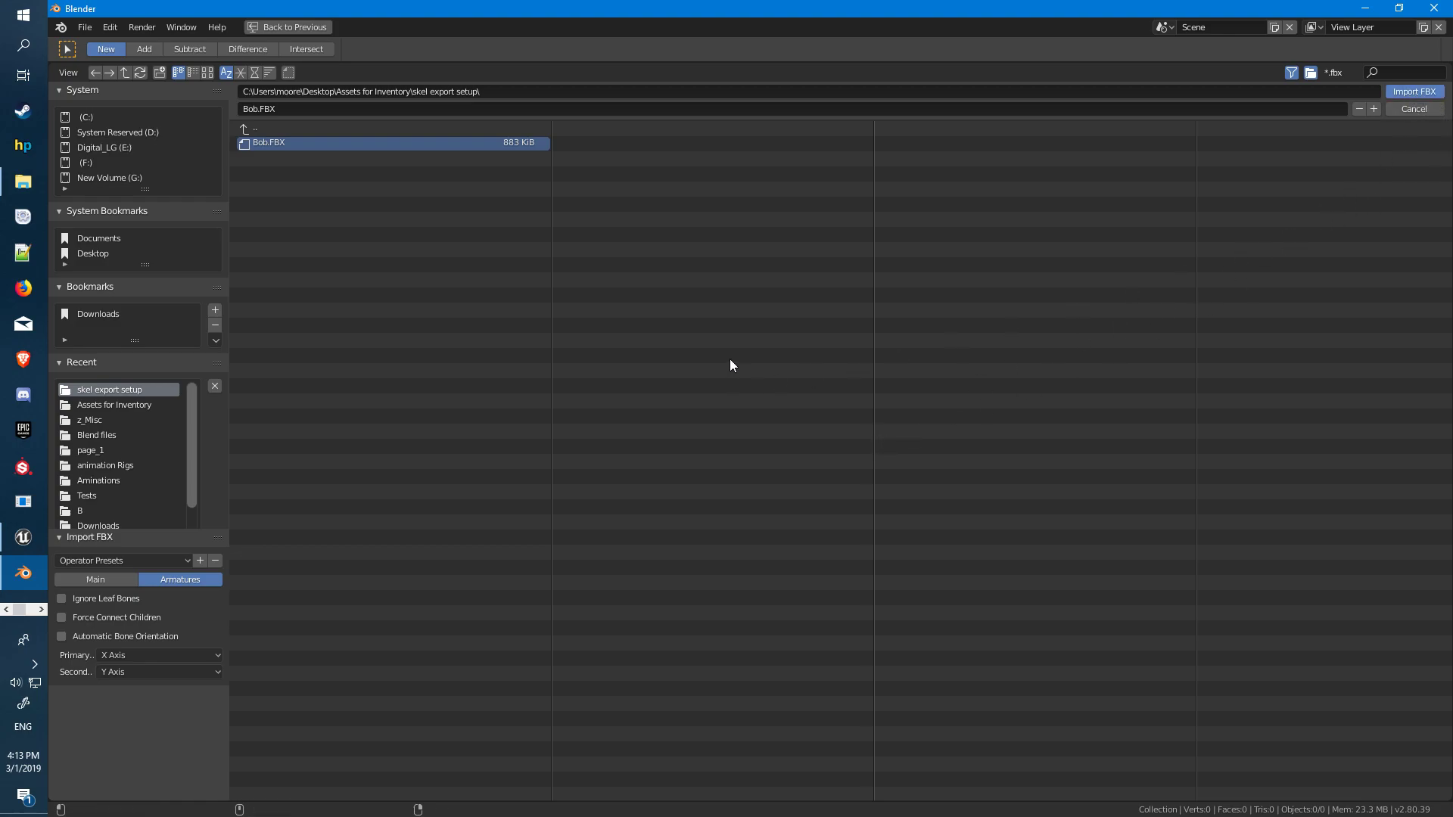
scroll(524, 391, "up", 4)
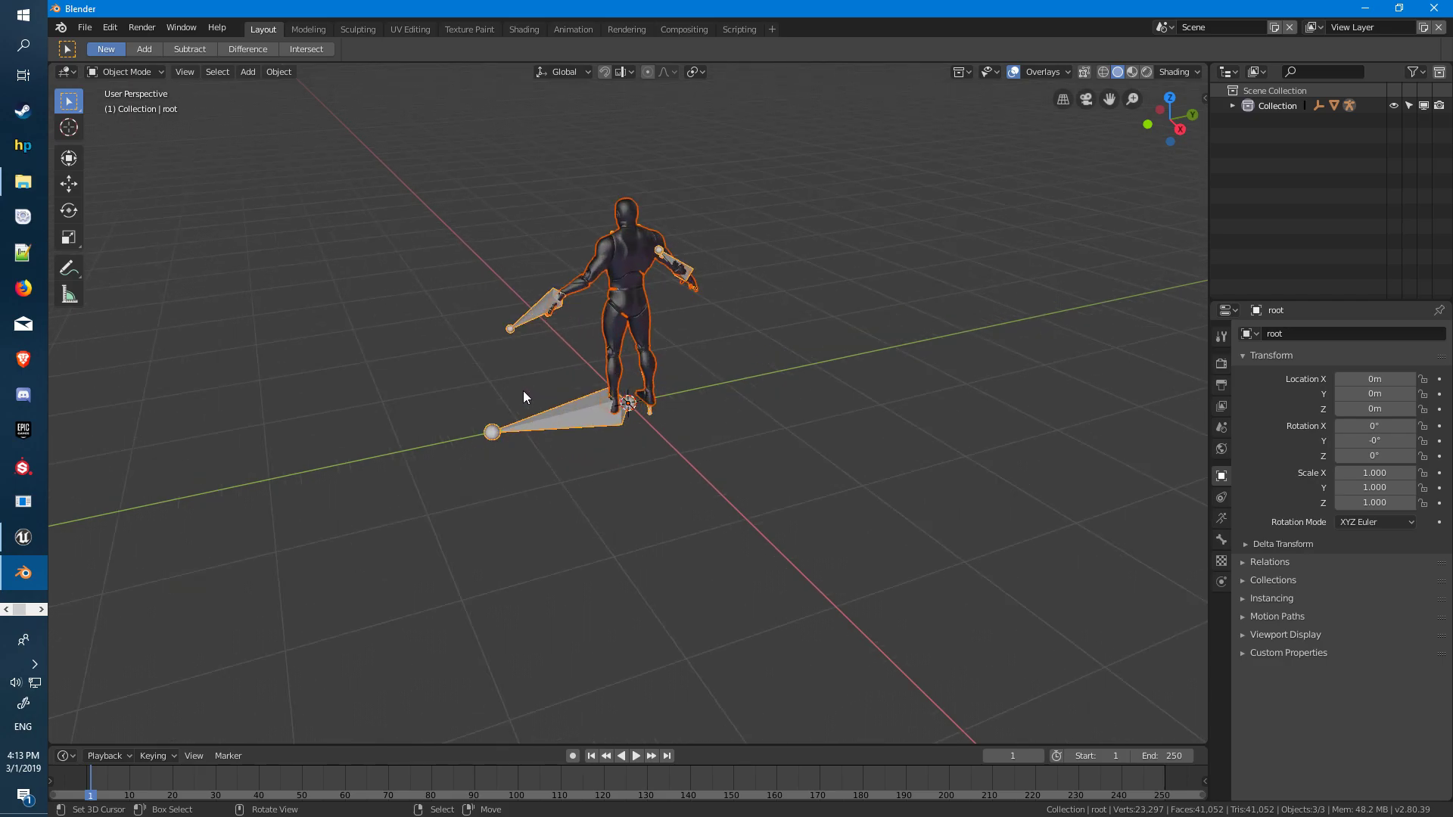
Put the armature in Pose Mode and fade the body mesh to reveal bones
middle_click_drag(524, 391, 601, 361)
scroll(599, 359, "up", 2)
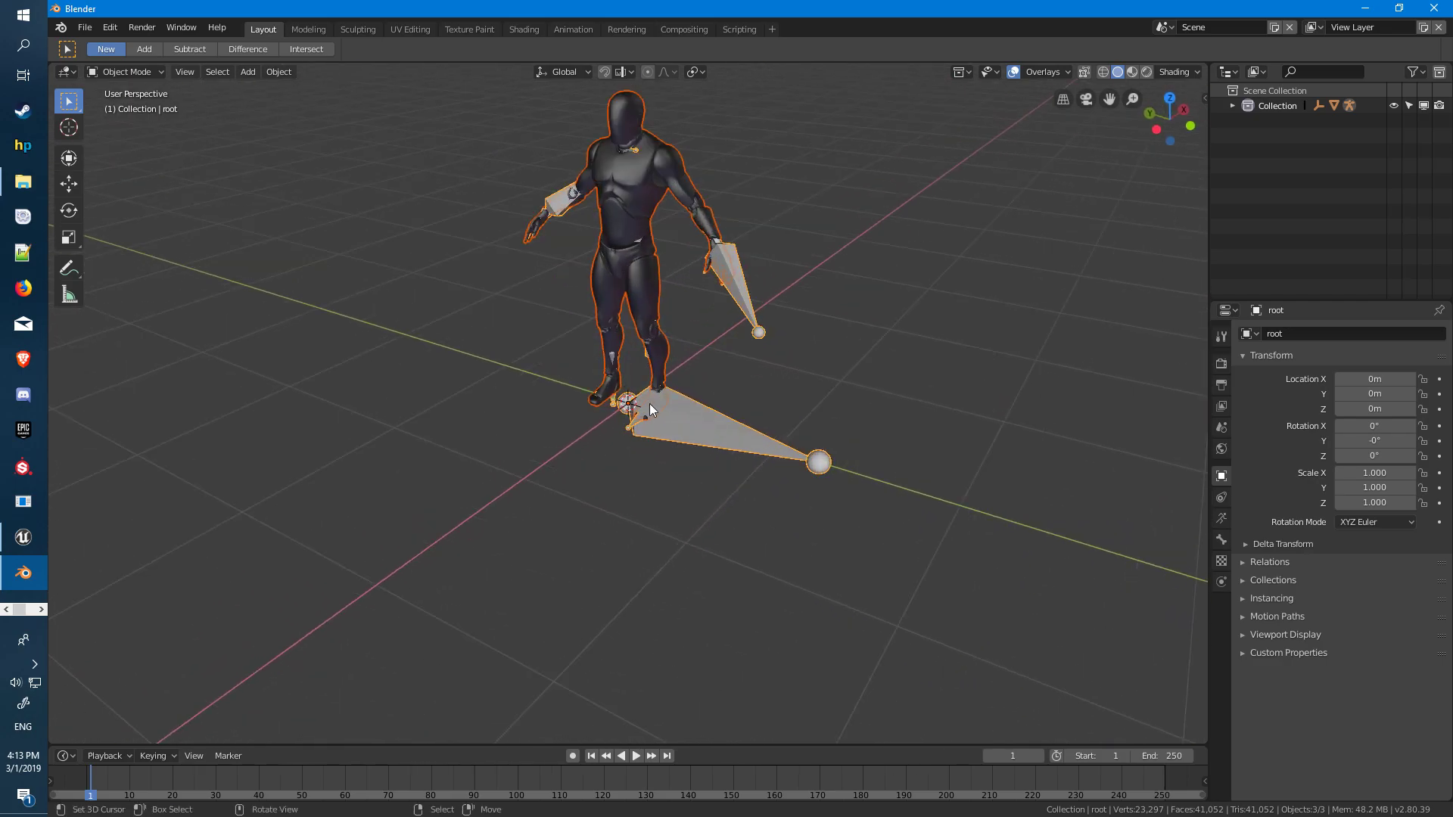
left_click(700, 429)
left_click(143, 76)
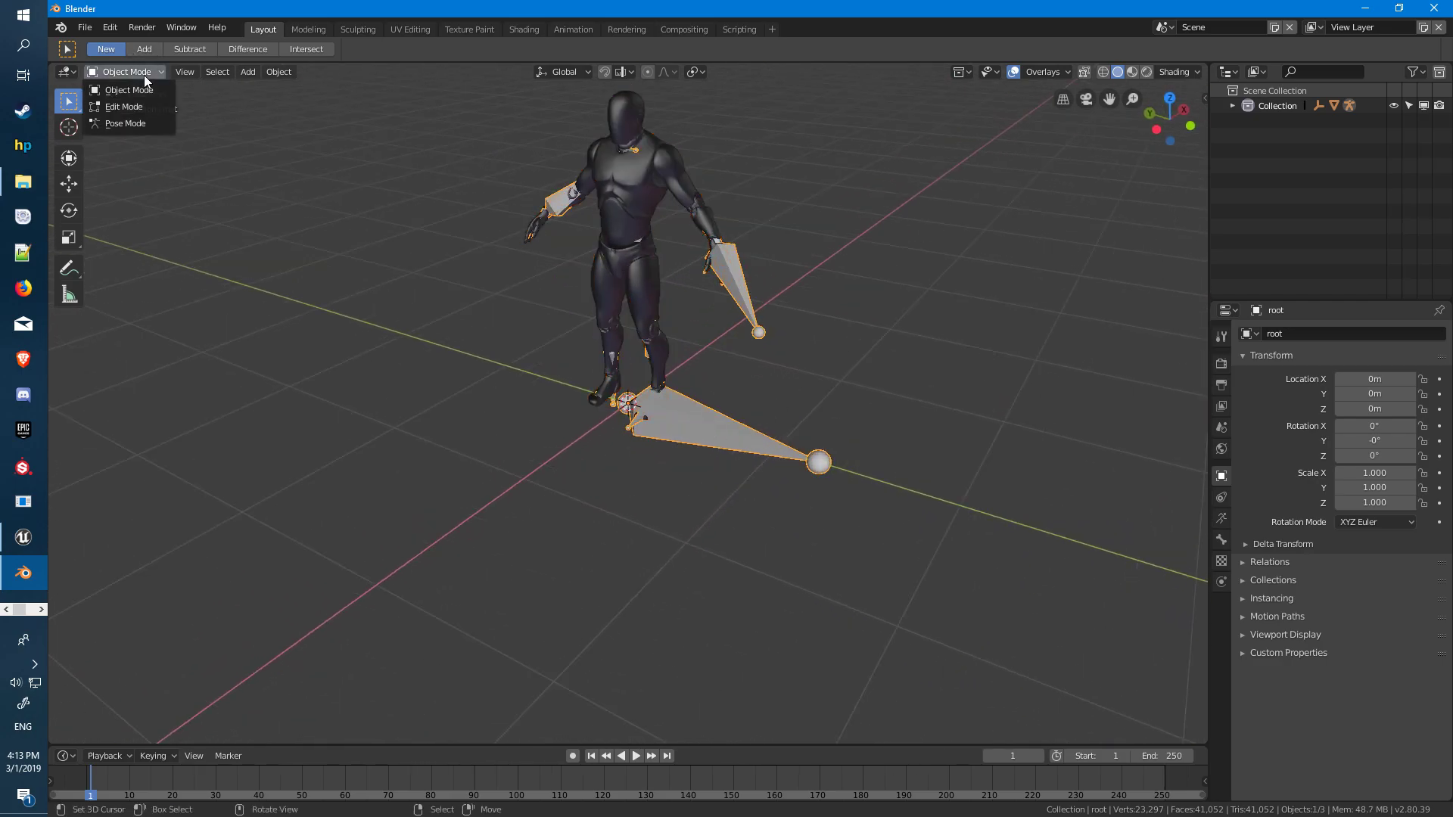
left_click(131, 123)
left_click(1048, 72)
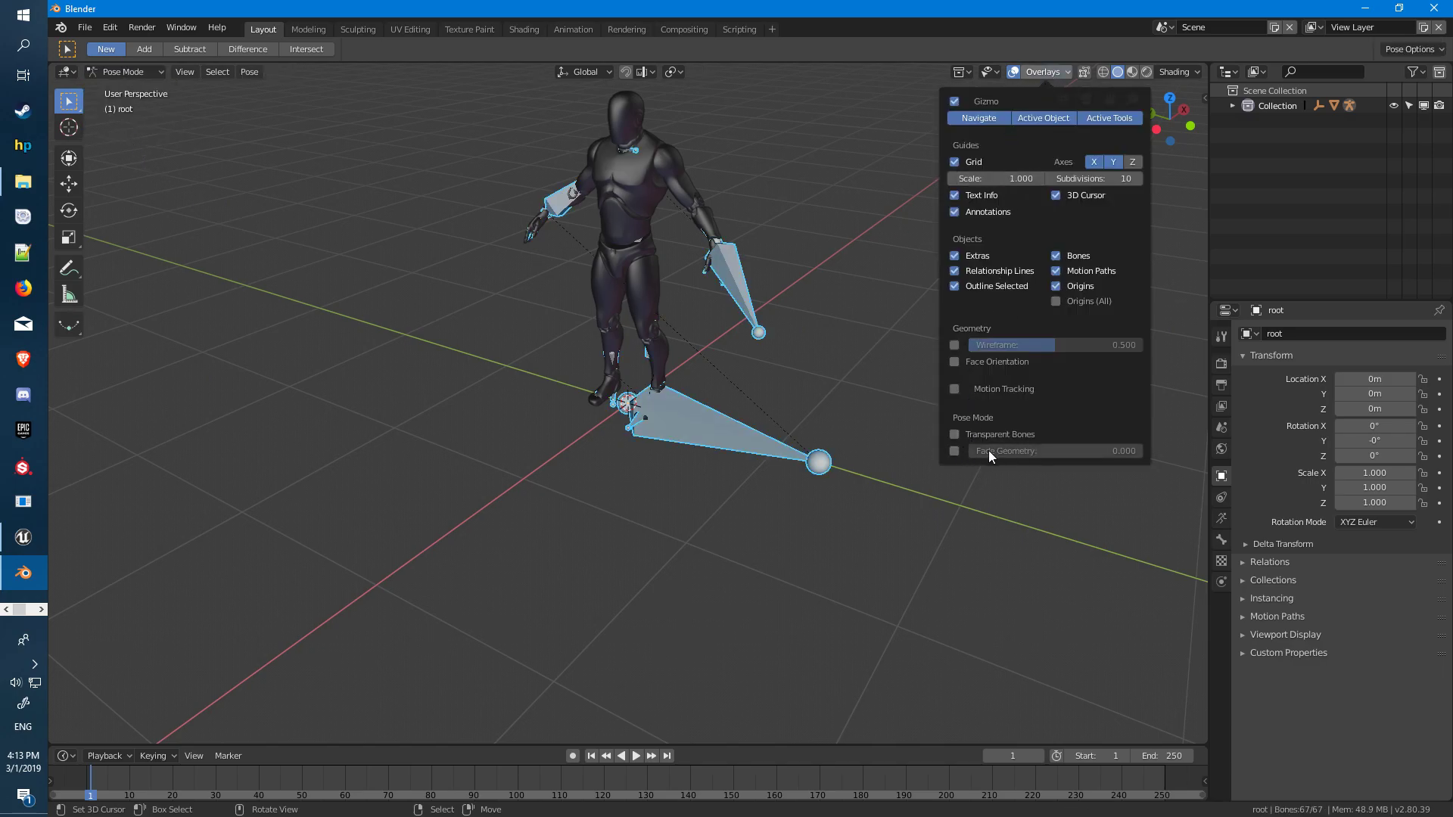
left_click(958, 451)
mouse_move(580, 373)
middle_mouse_down()
mouse_move(520, 330)
mouse_move(464, 416)
mouse_move(624, 353)
middle_mouse_up()
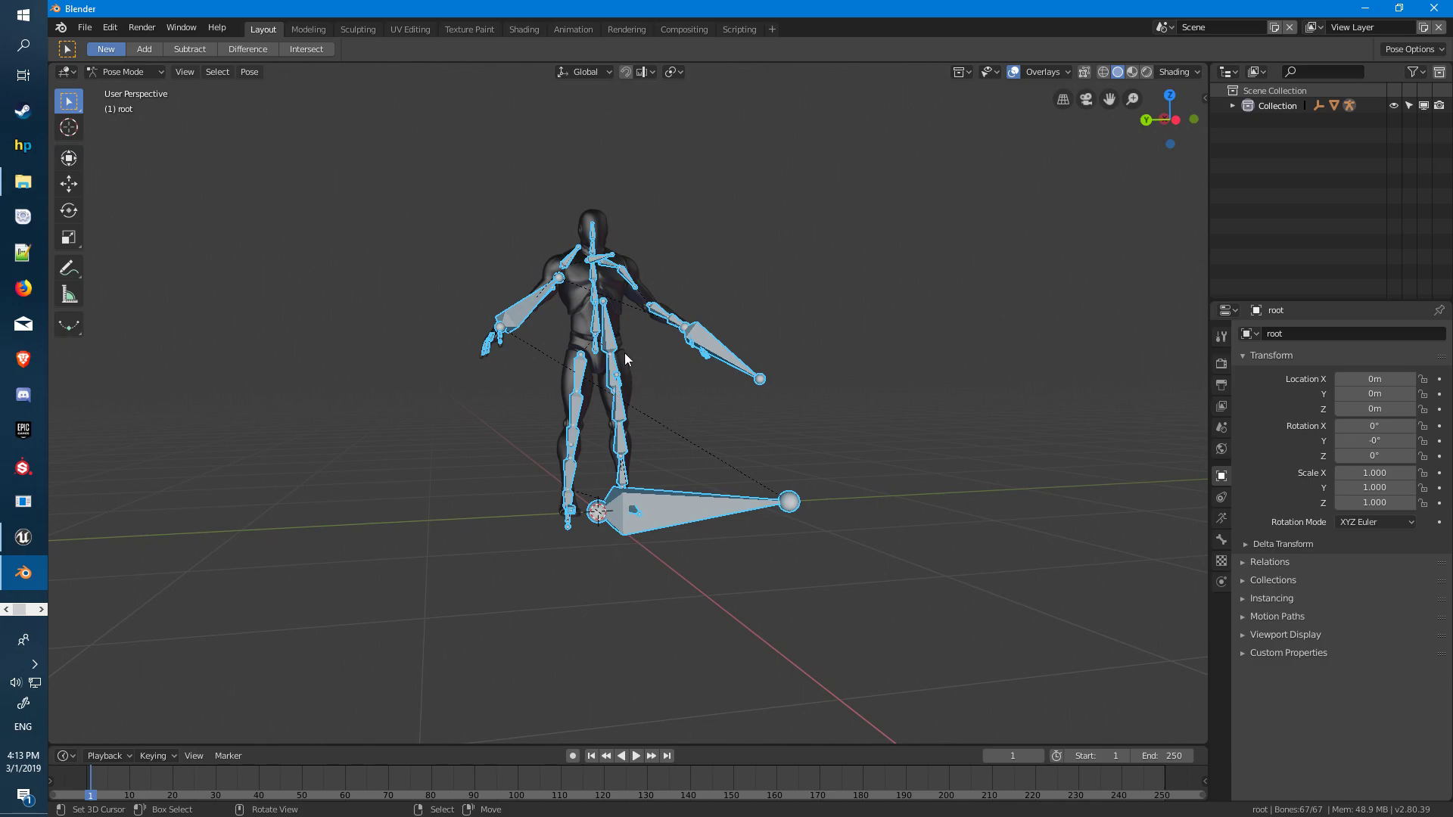
left_click(609, 336)
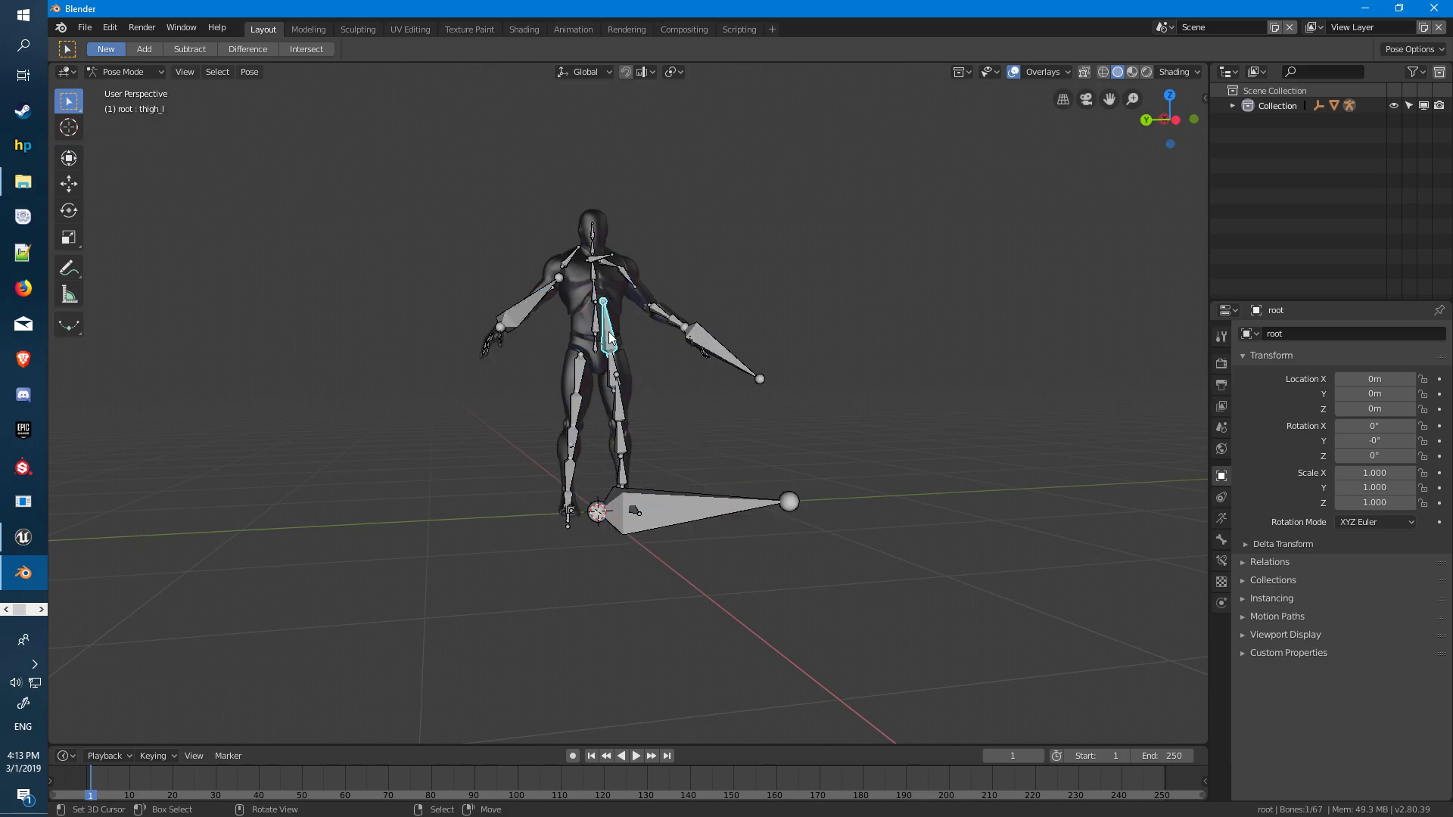
key("r")
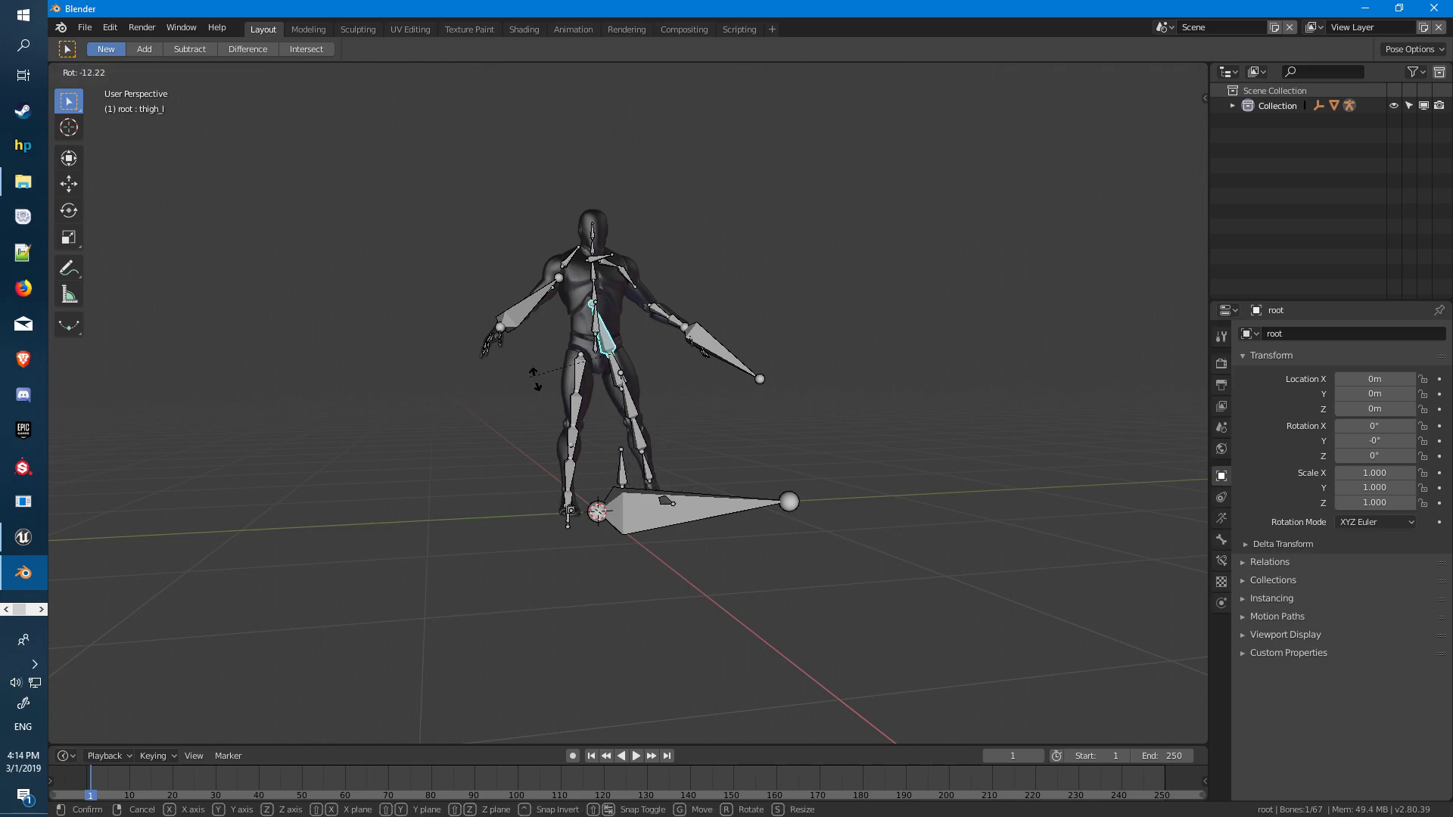
right_click(501, 373)
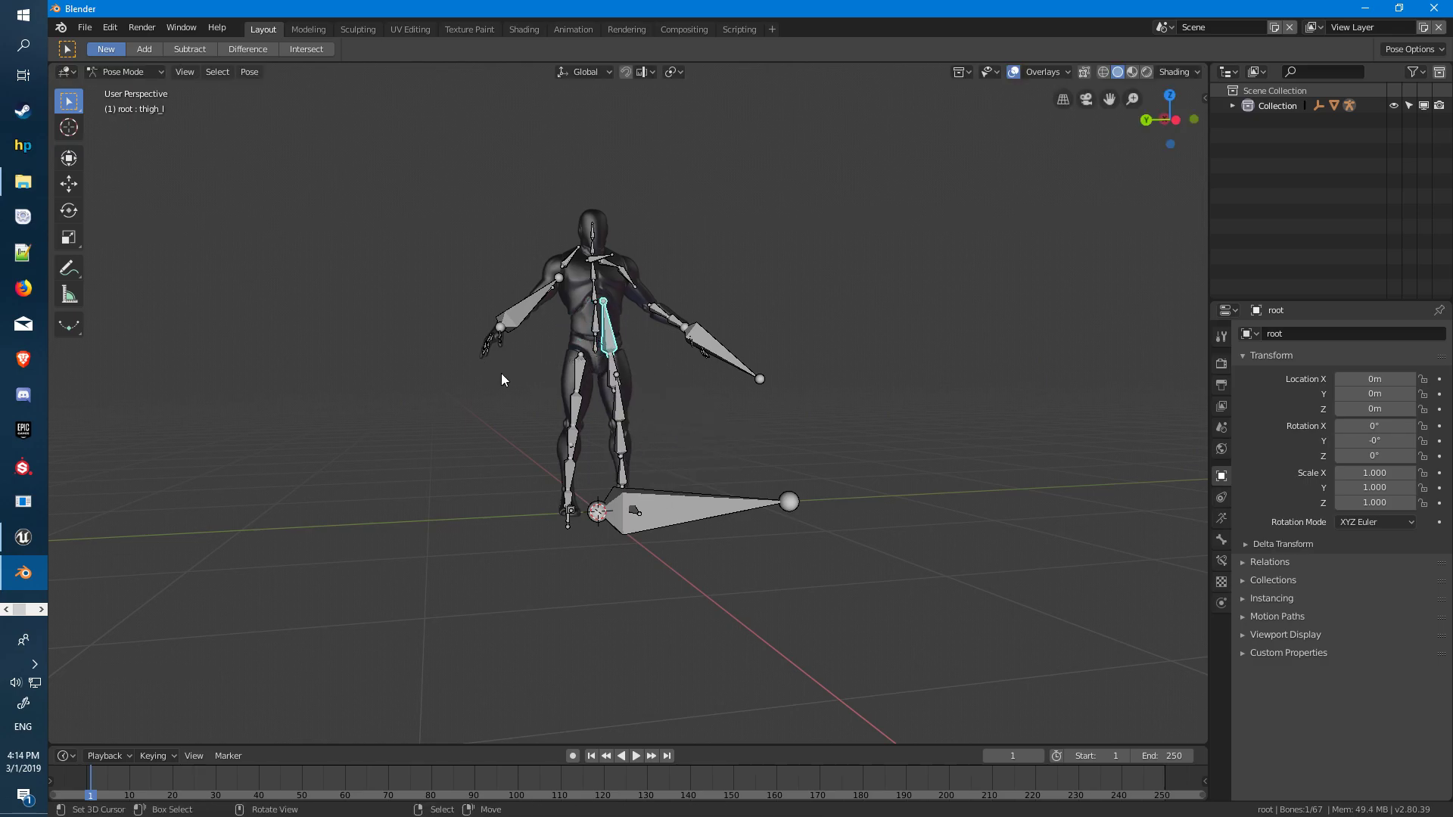
left_click(577, 380)
key("r")
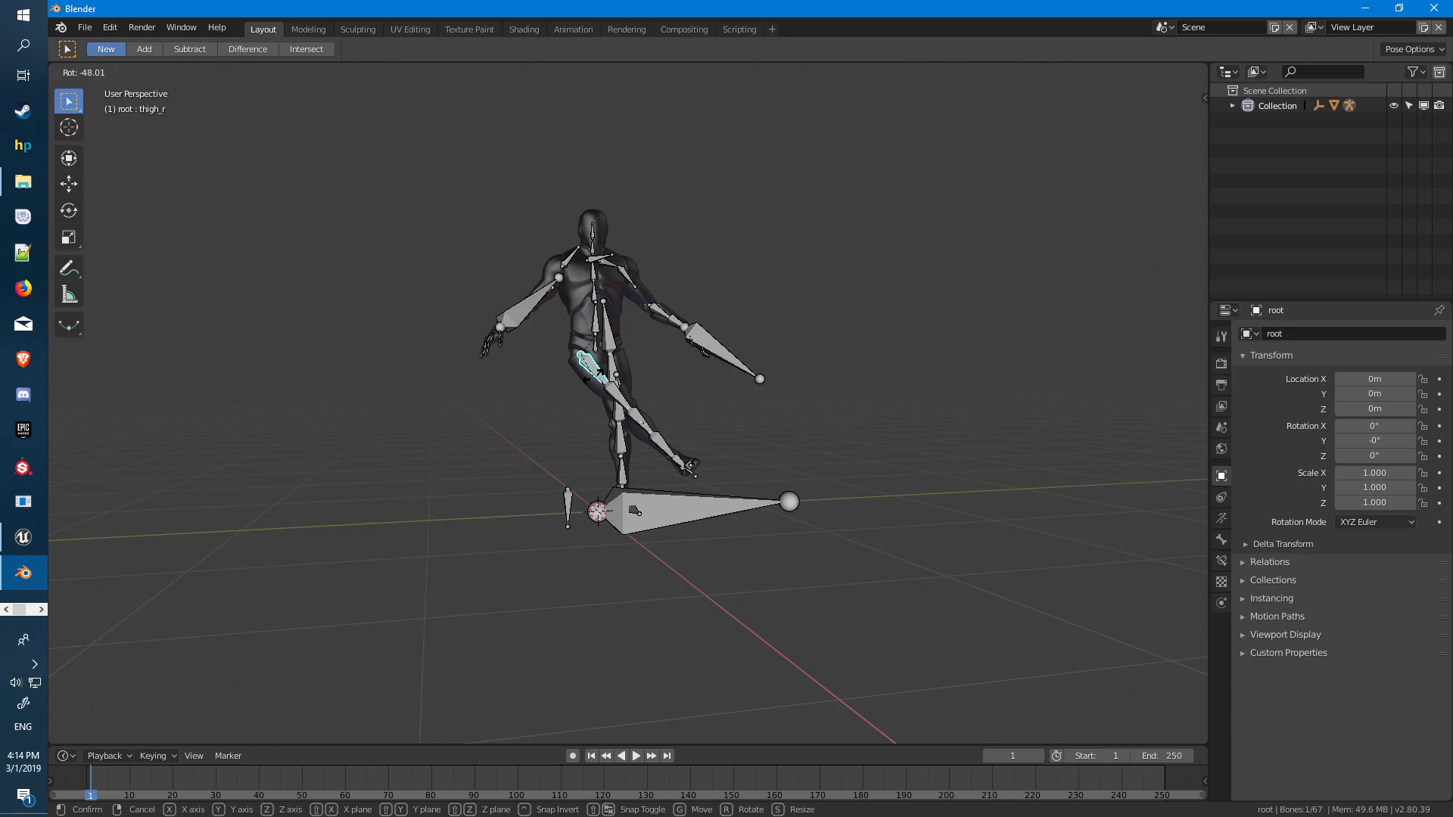
right_click(505, 380)
mouse_move(506, 375)
middle_mouse_down()
mouse_move(456, 382)
mouse_move(547, 387)
mouse_move(542, 410)
mouse_move(505, 418)
mouse_move(556, 420)
mouse_move(487, 403)
middle_mouse_up()
scroll(555, 235, "up", 5)
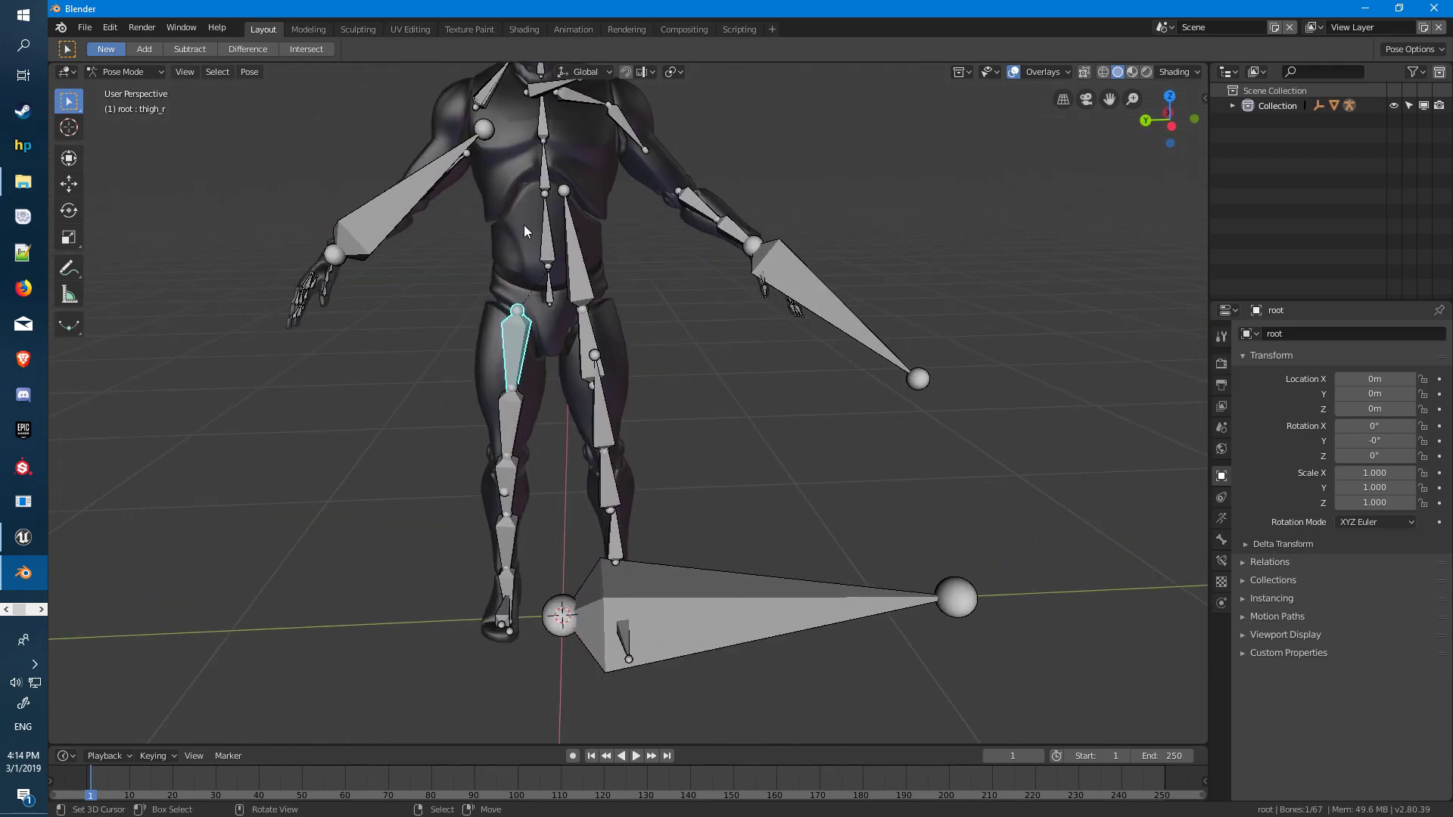
scroll(526, 260, "down", 3)
scroll(489, 357, "down", 2)
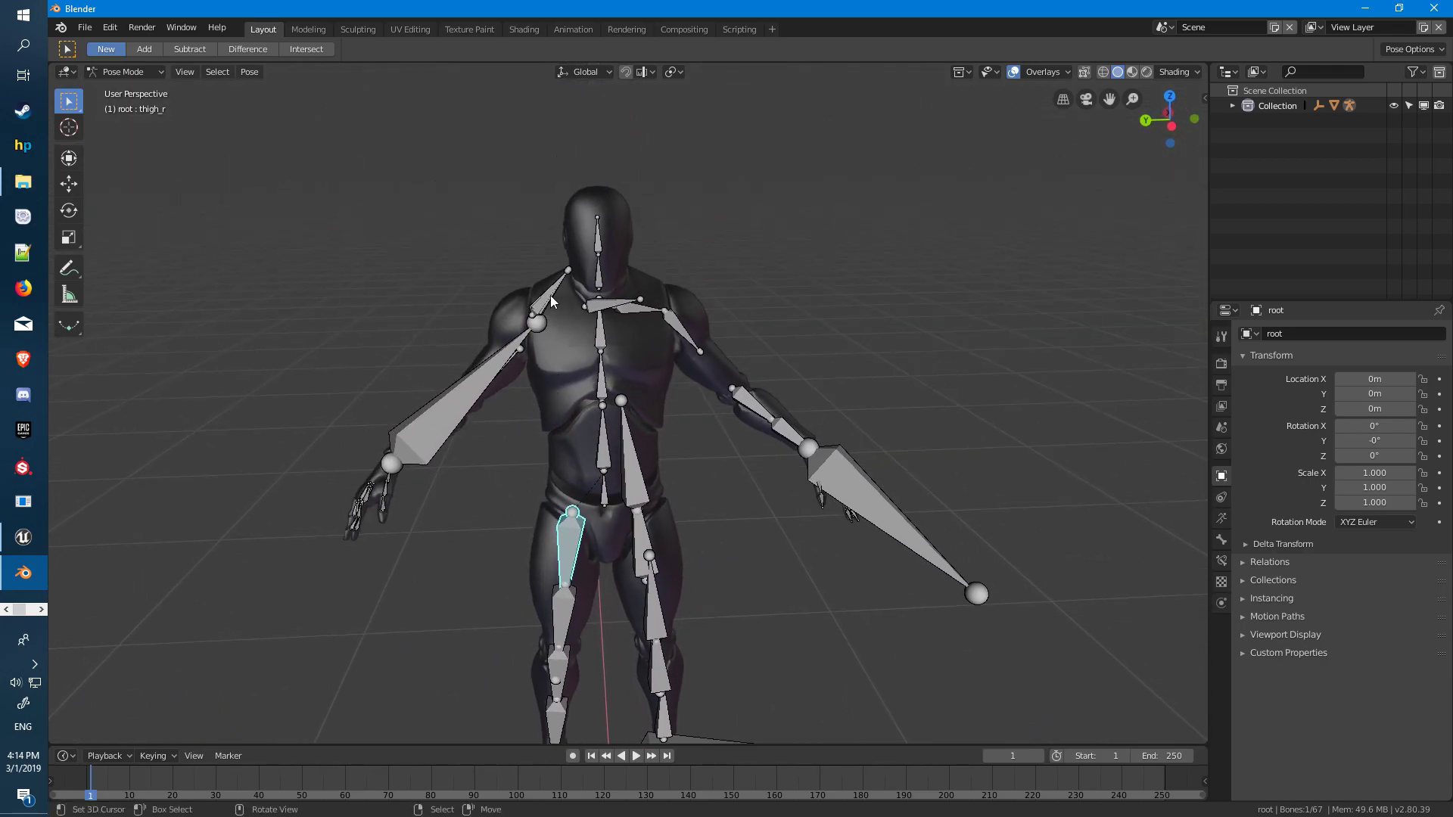
left_click(639, 313)
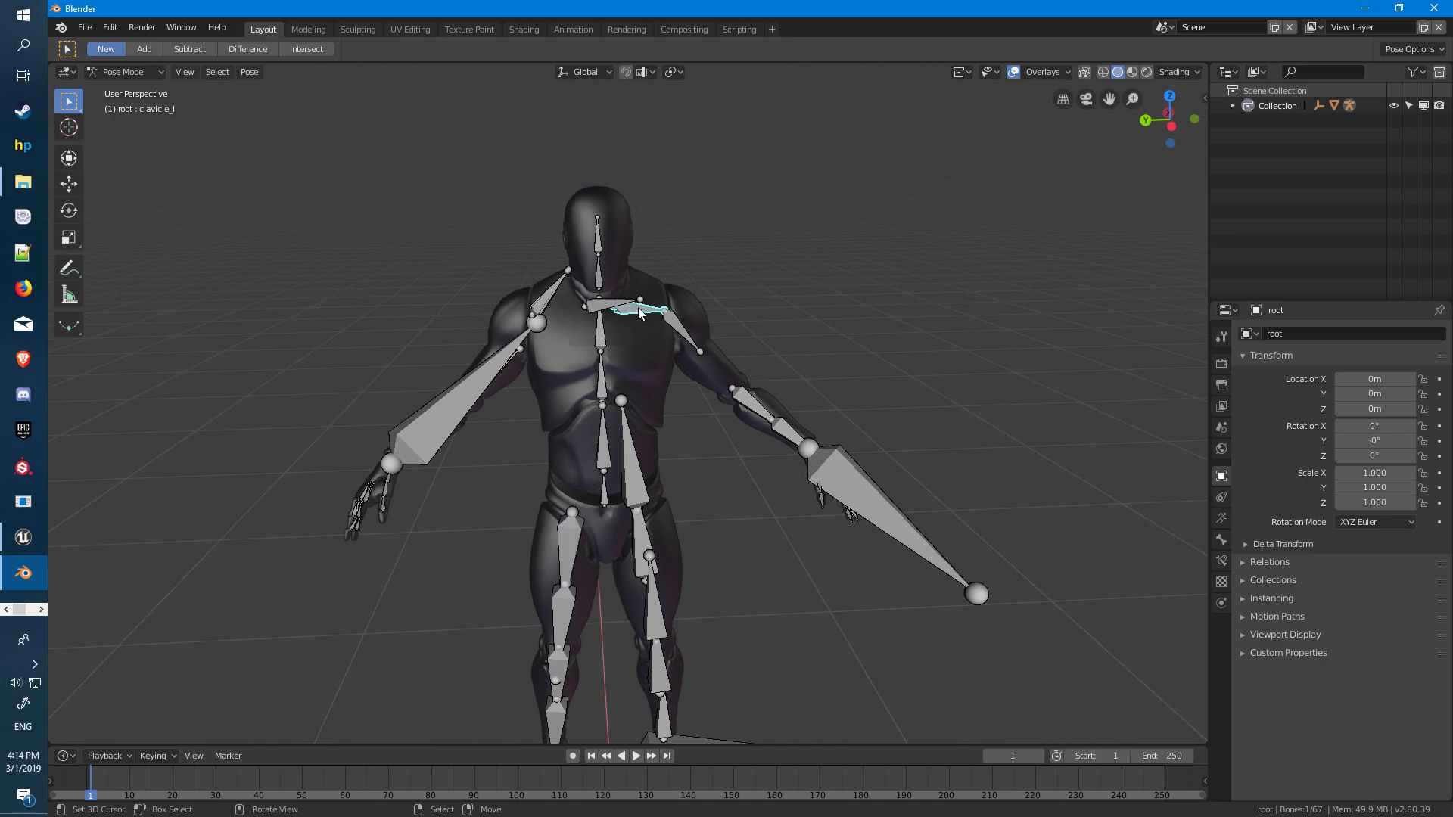
key("r")
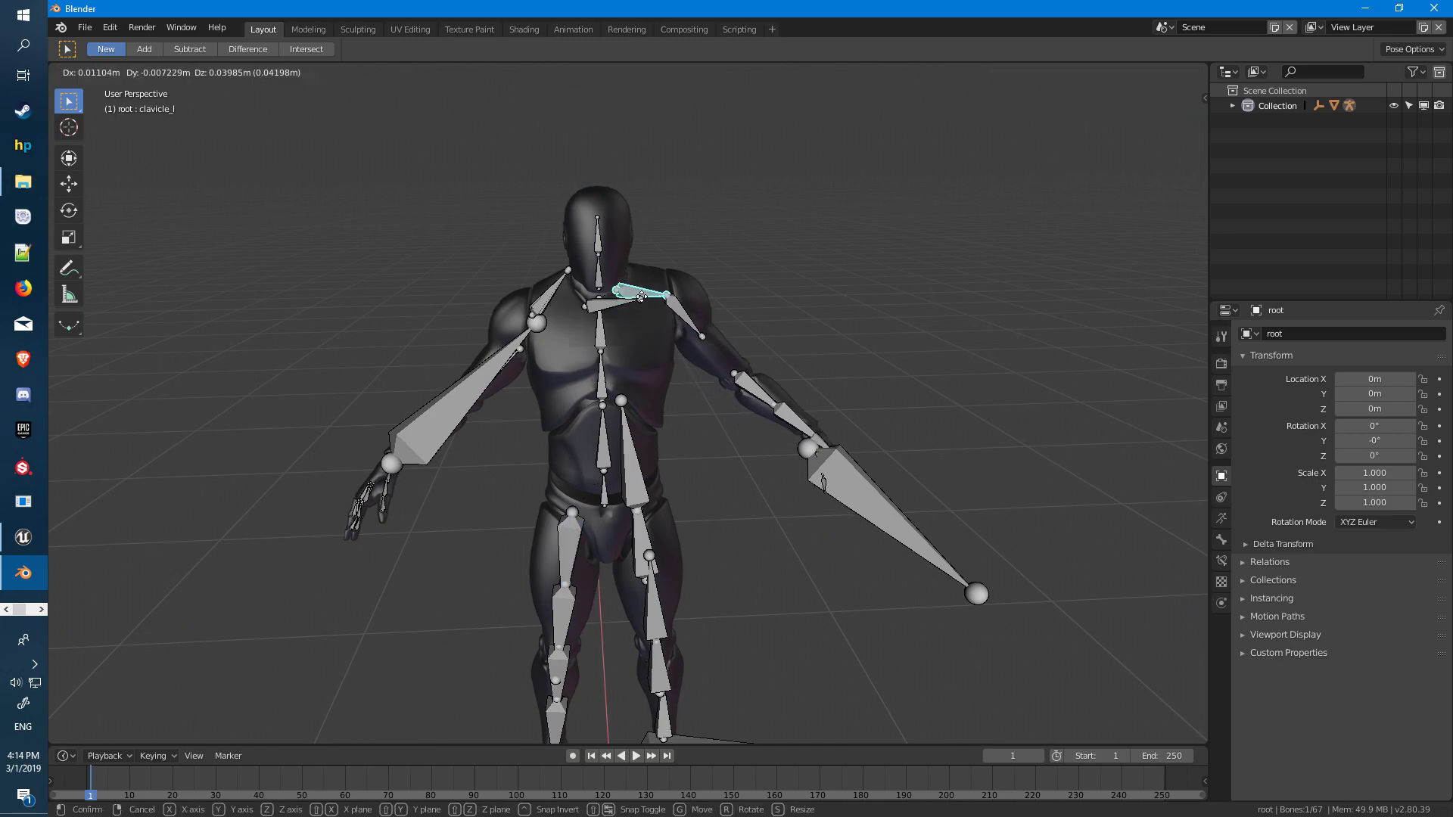
key("Escape")
left_click(681, 332)
key("r")
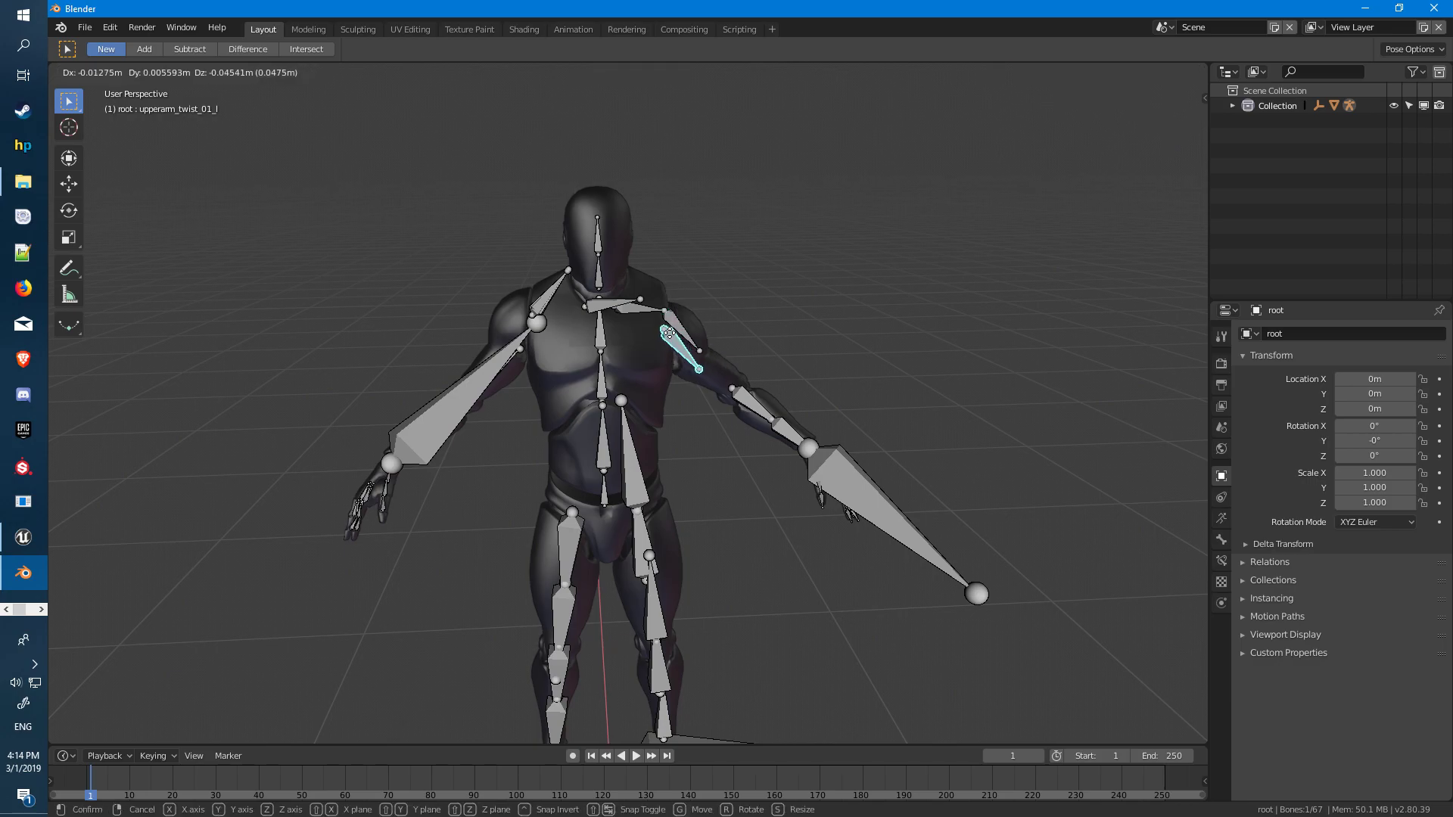
key("Escape")
mouse_move(482, 414)
middle_mouse_down()
mouse_move(646, 392)
mouse_move(791, 395)
mouse_move(542, 379)
middle_mouse_up()
scroll(542, 380, "down", 3)
scroll(528, 380, "down", 2)
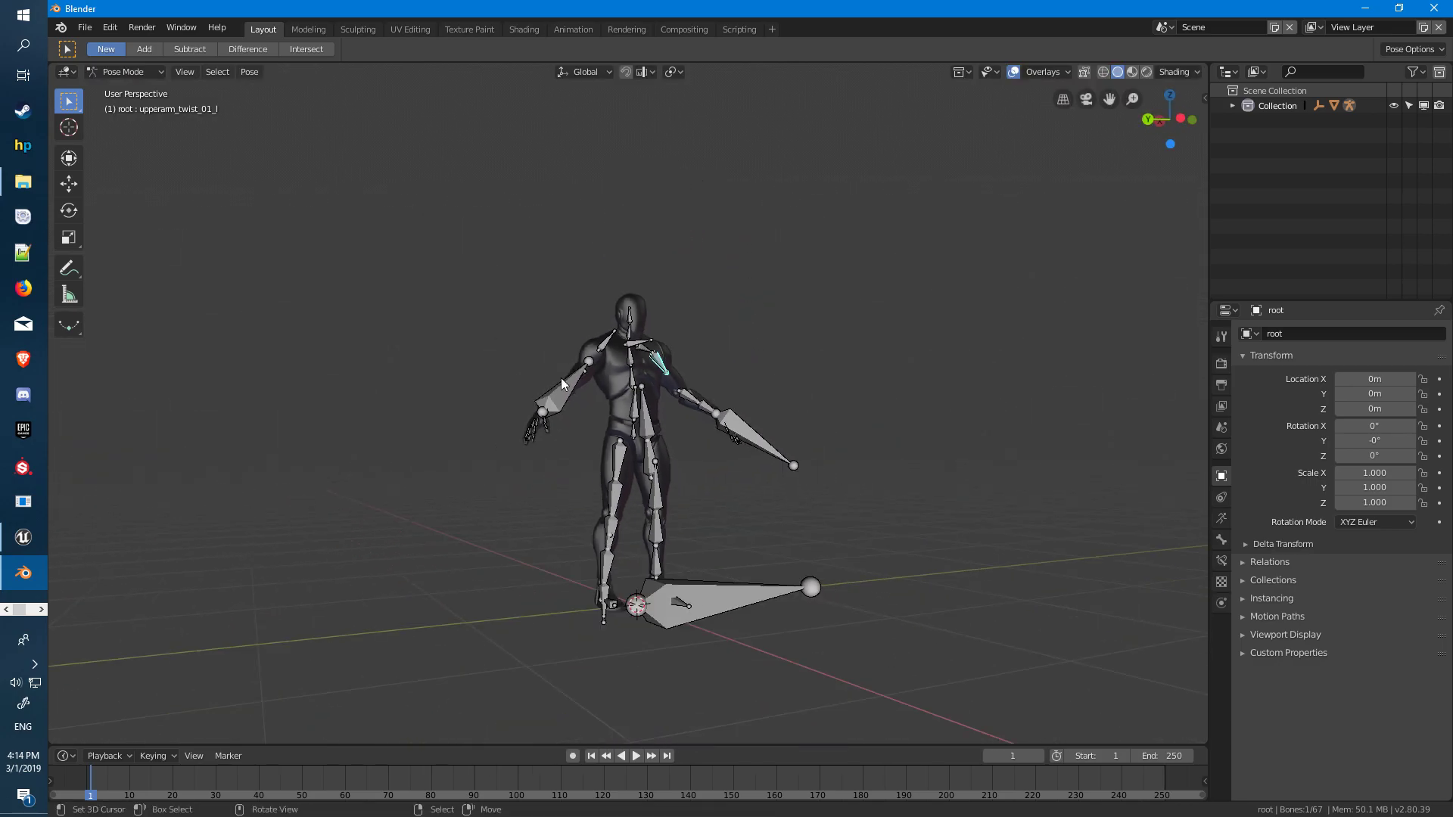
Use the Animation workspace and create a new action in the Action Editor
left_click(569, 31)
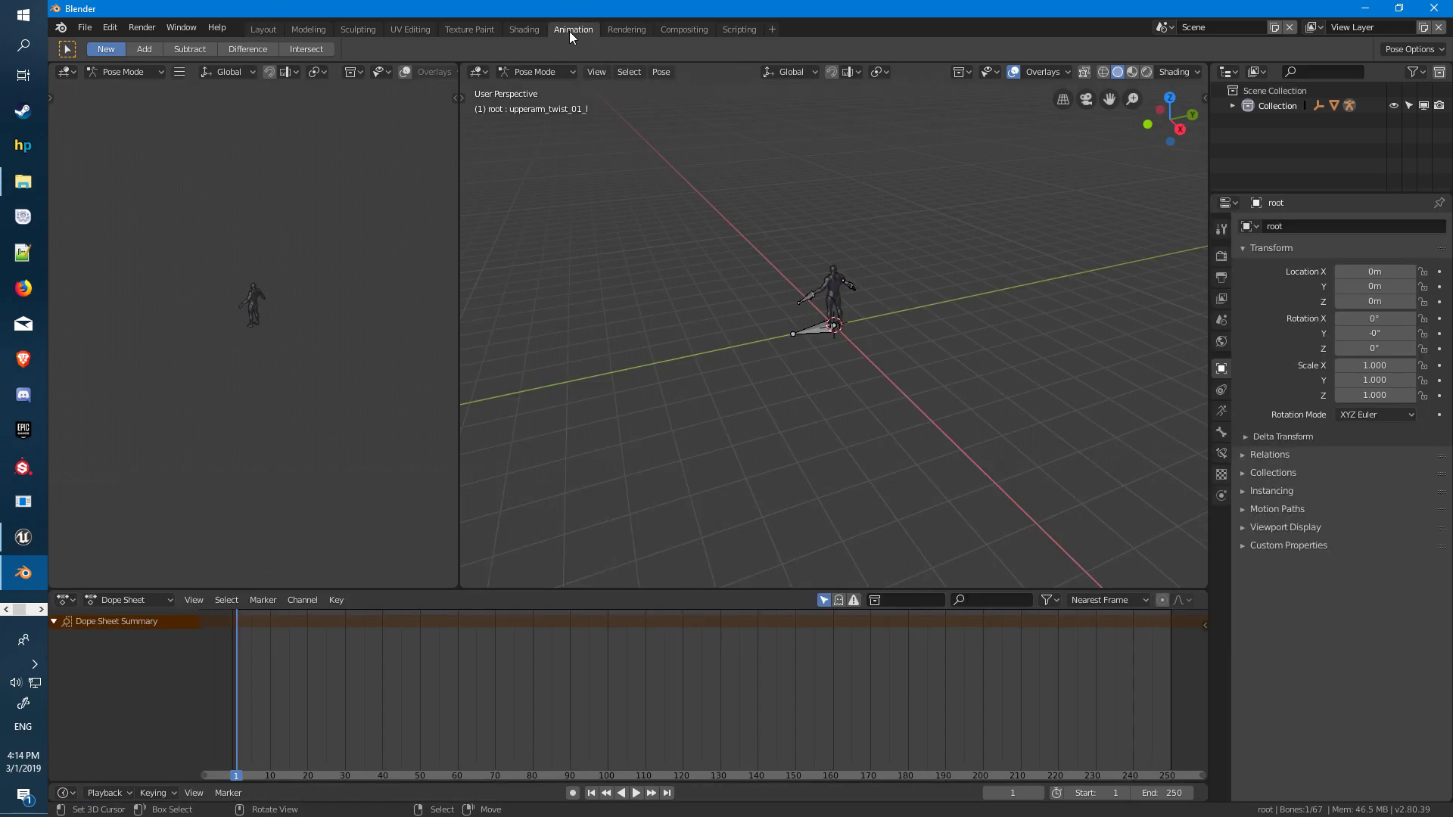
scroll(820, 324, "up", 5)
mouse_move(808, 211)
middle_mouse_down()
mouse_move(820, 323)
mouse_move(688, 339)
mouse_move(805, 333)
mouse_move(703, 325)
mouse_move(717, 331)
middle_mouse_up()
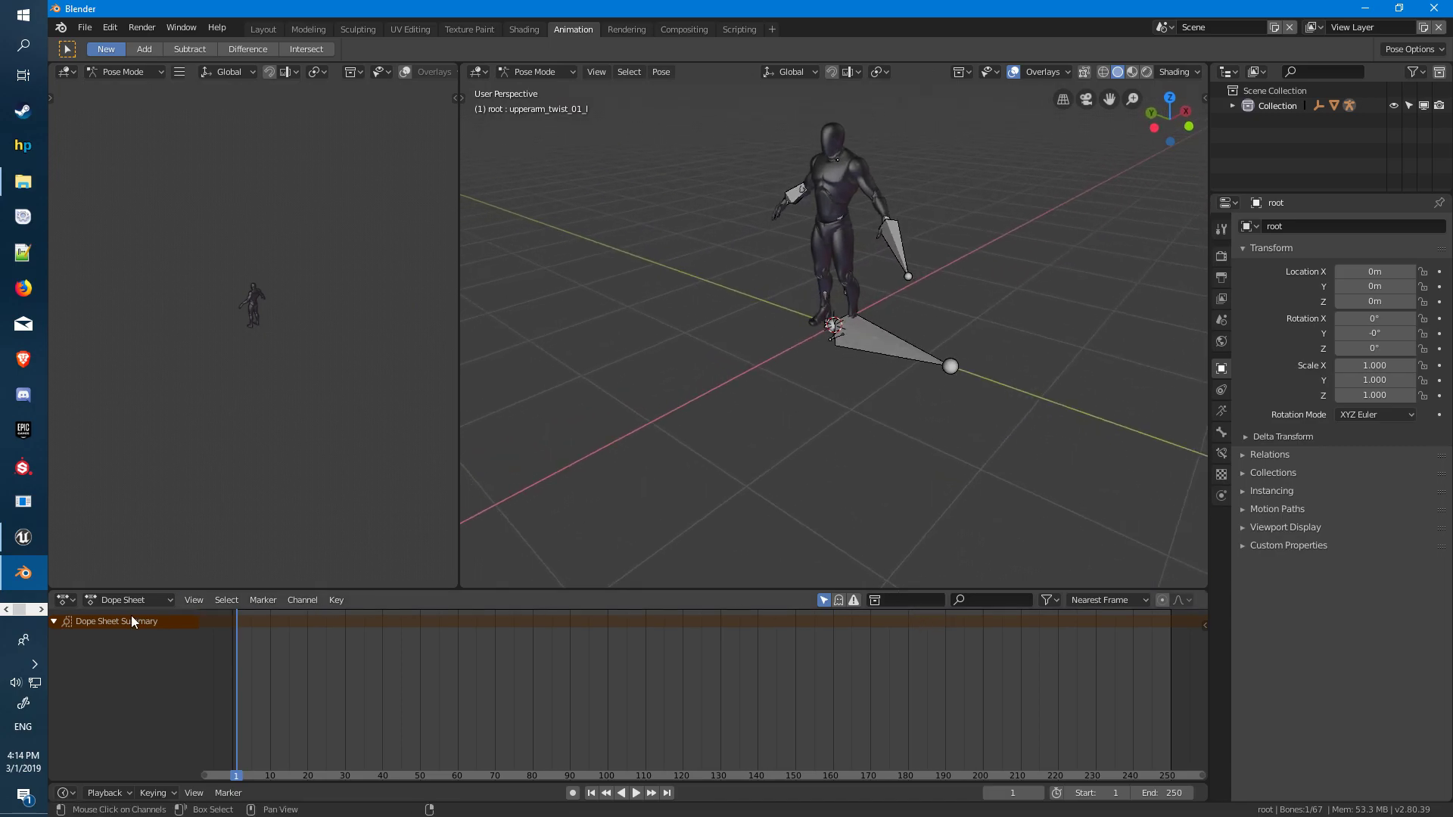
left_click(110, 601)
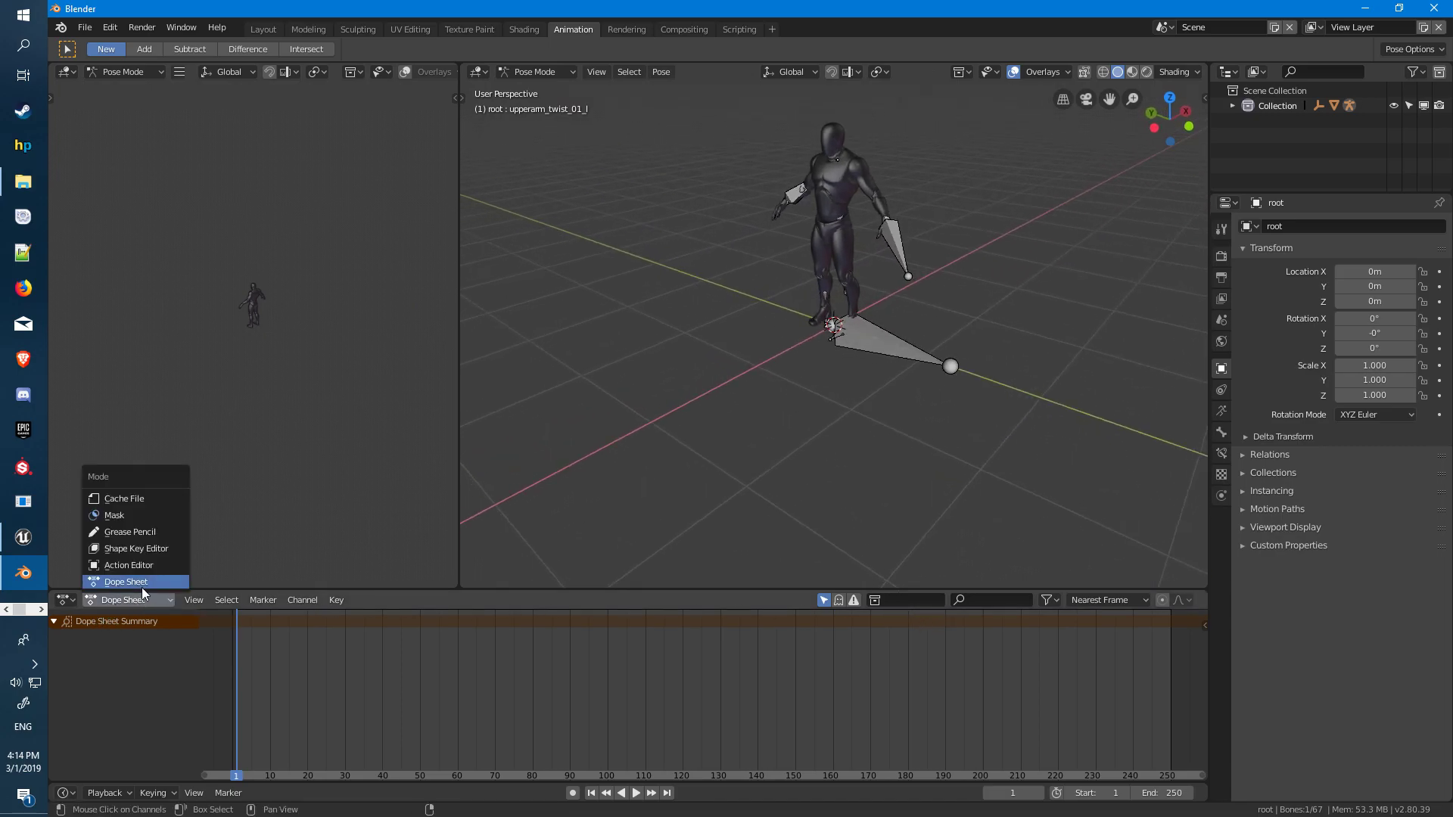
left_click(138, 568)
left_click(632, 598)
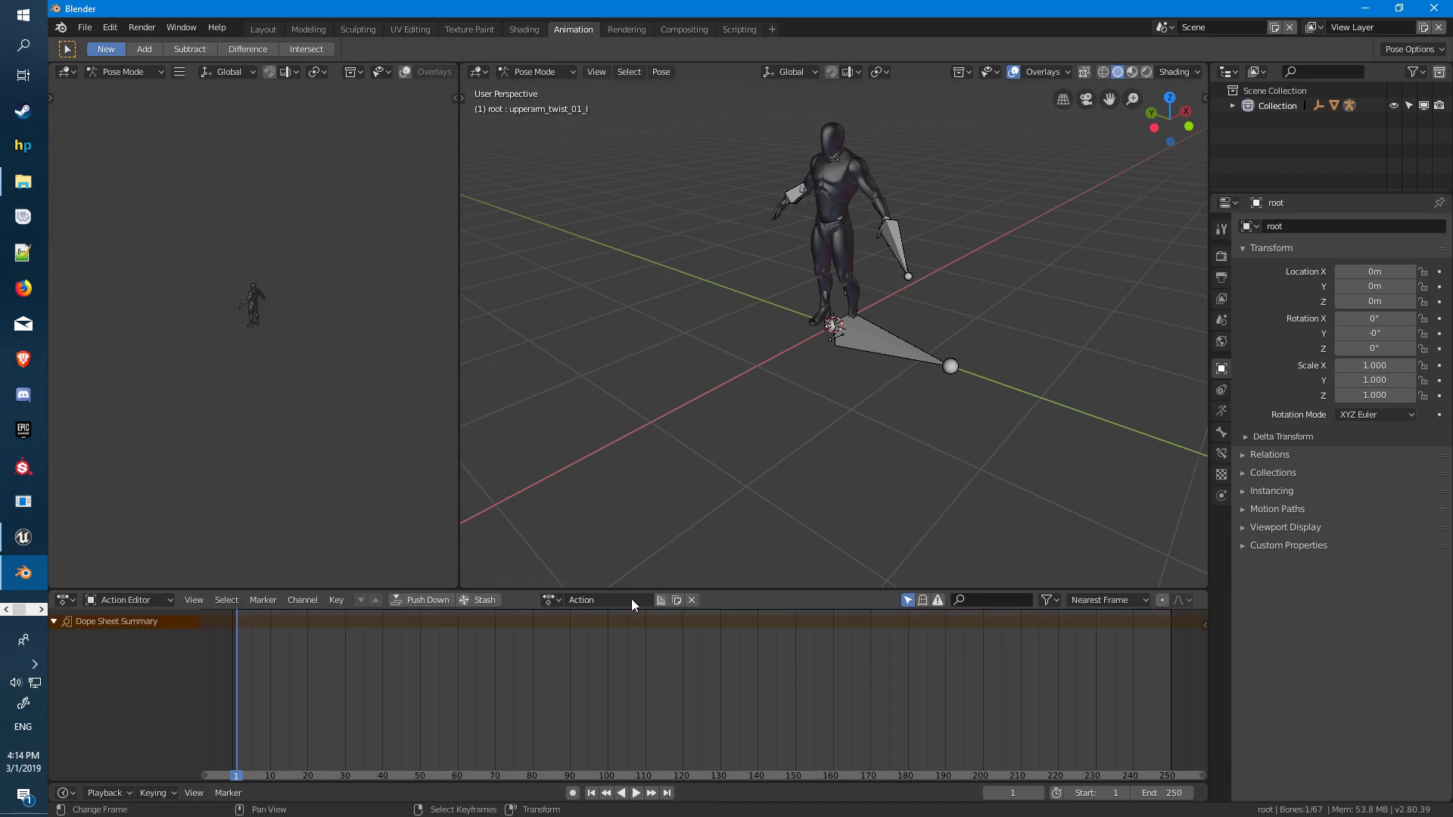
Keyframe all bones at frame 1, then move to frame 10
left_click(906, 355)
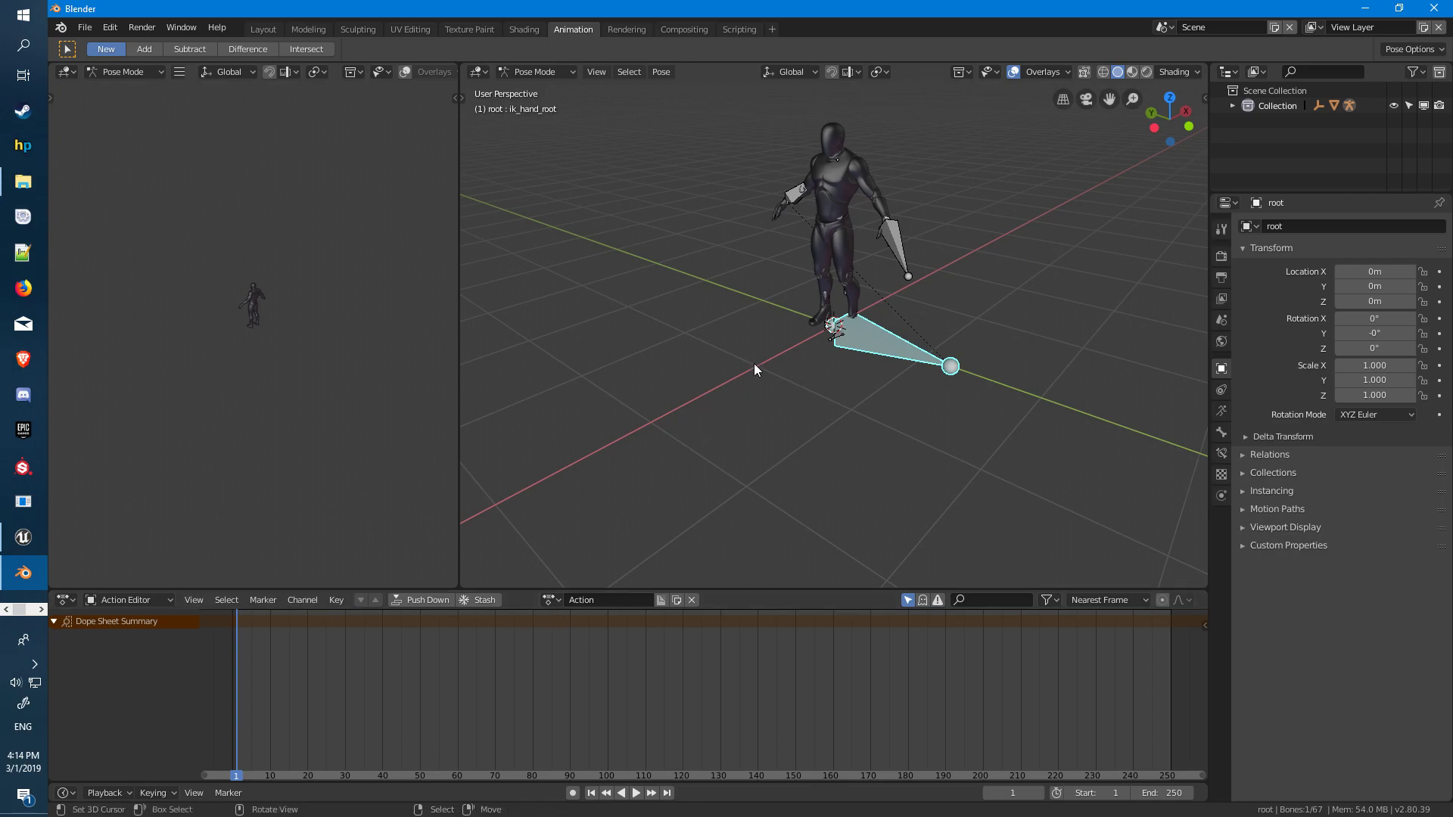
key("a")
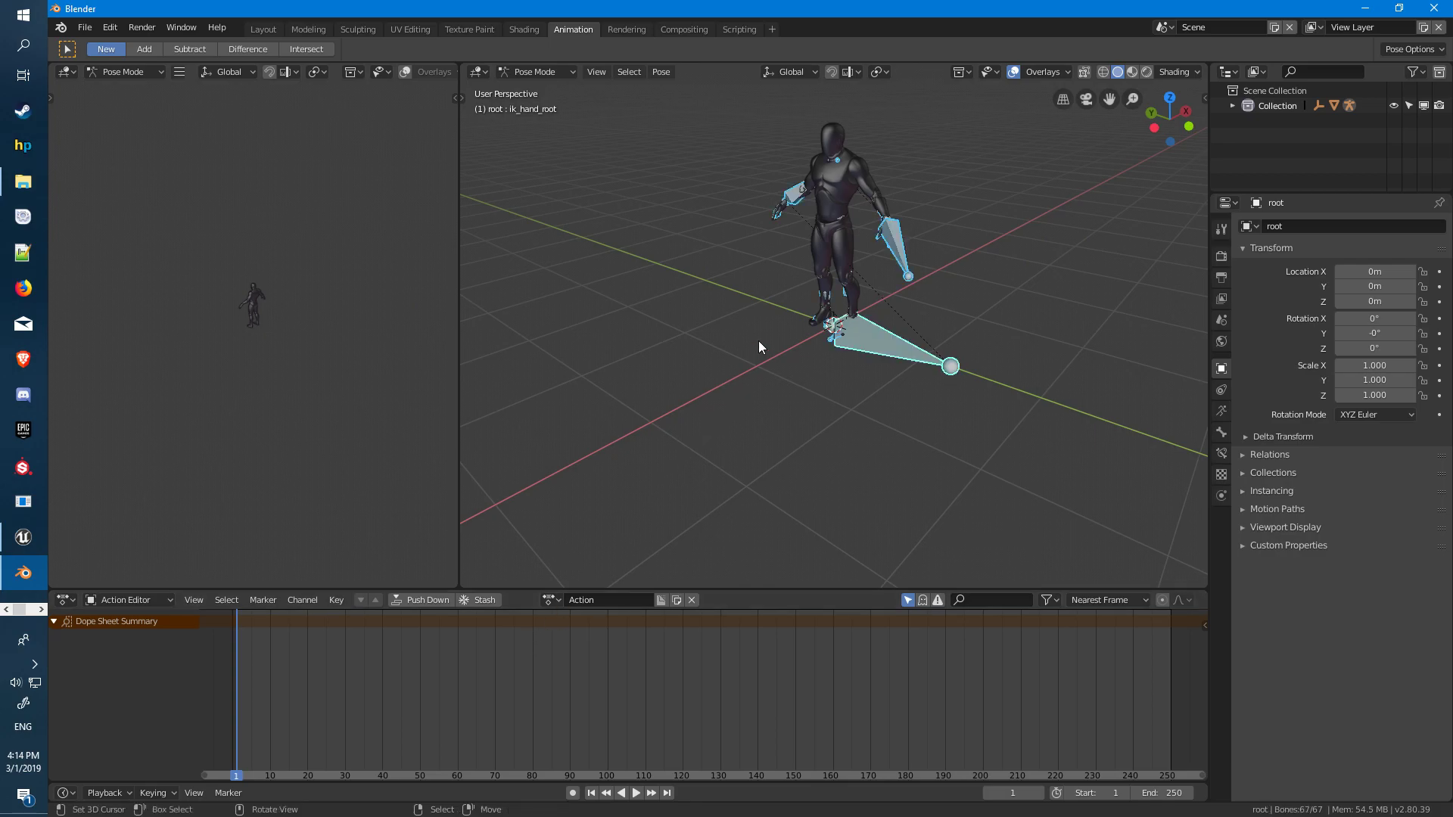
key("i")
left_click(759, 342)
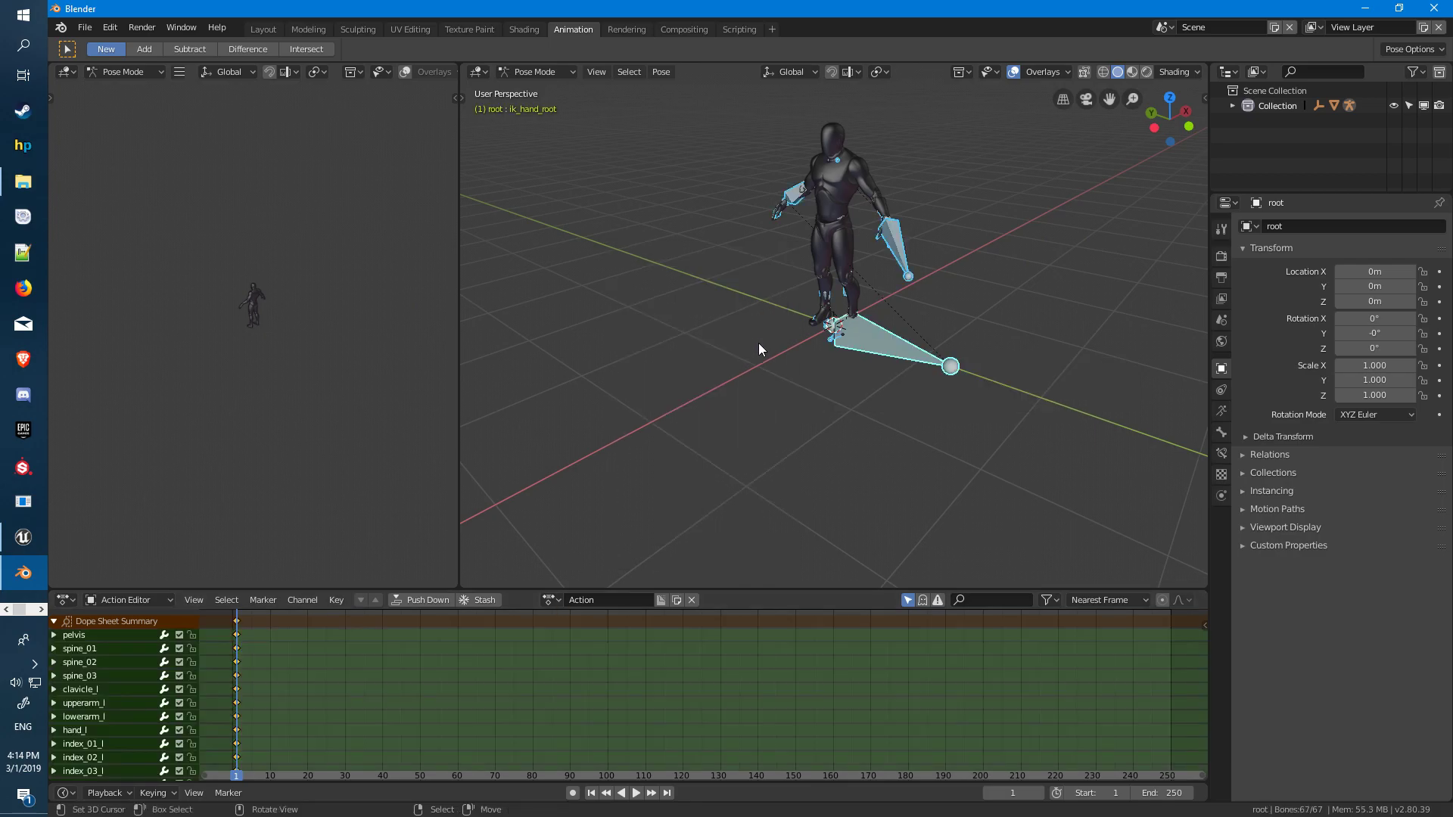
key("Right")
key("Right")
key("Right")
key("Right")
key("Right")
key("Right")
key("Right")
key("Right")
key("Right")
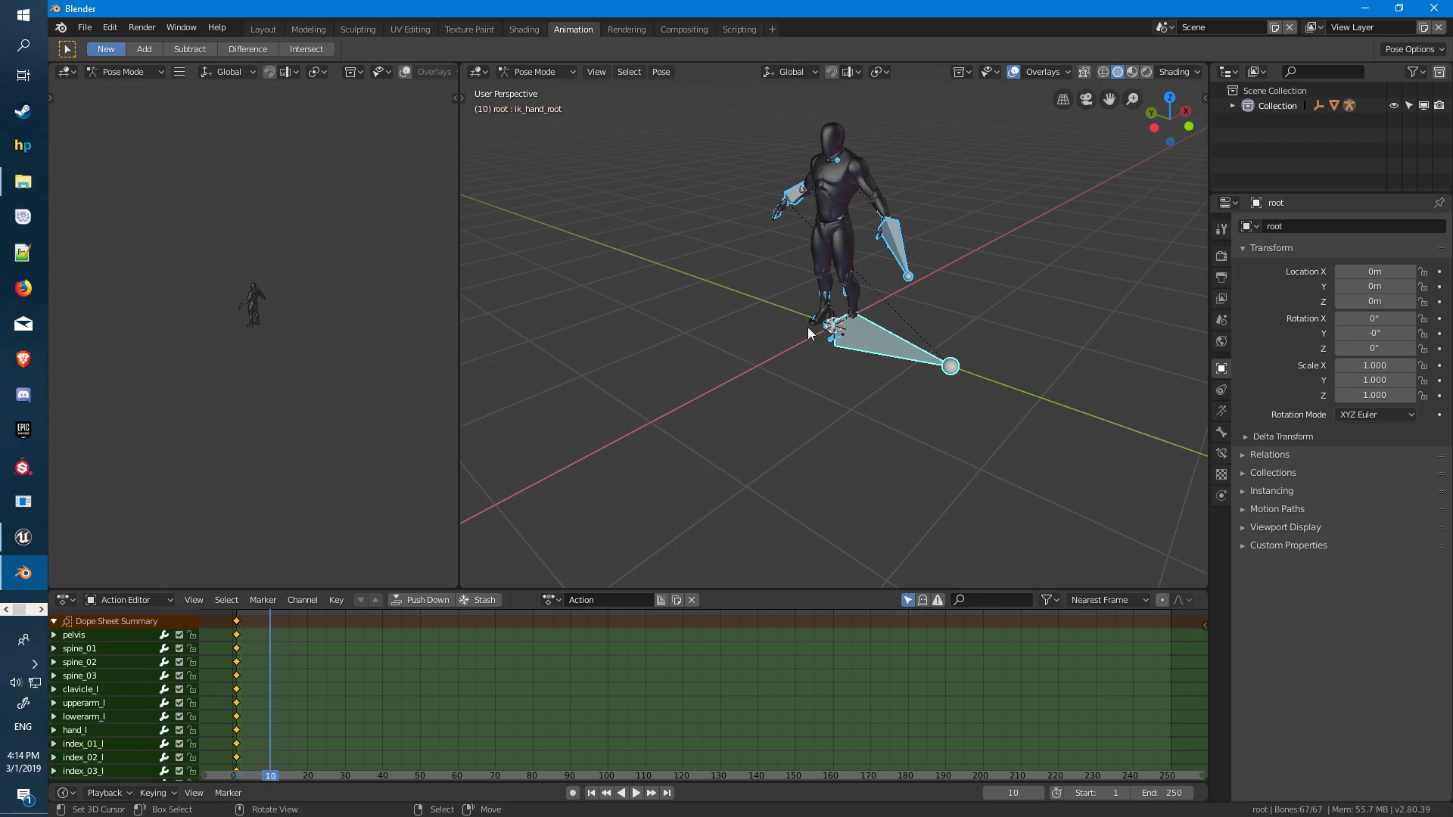
Enable Fade Geometry so the bones show through the mannequin mesh
mouse_move(704, 470)
middle_mouse_down()
mouse_move(755, 318)
mouse_move(716, 300)
middle_mouse_up()
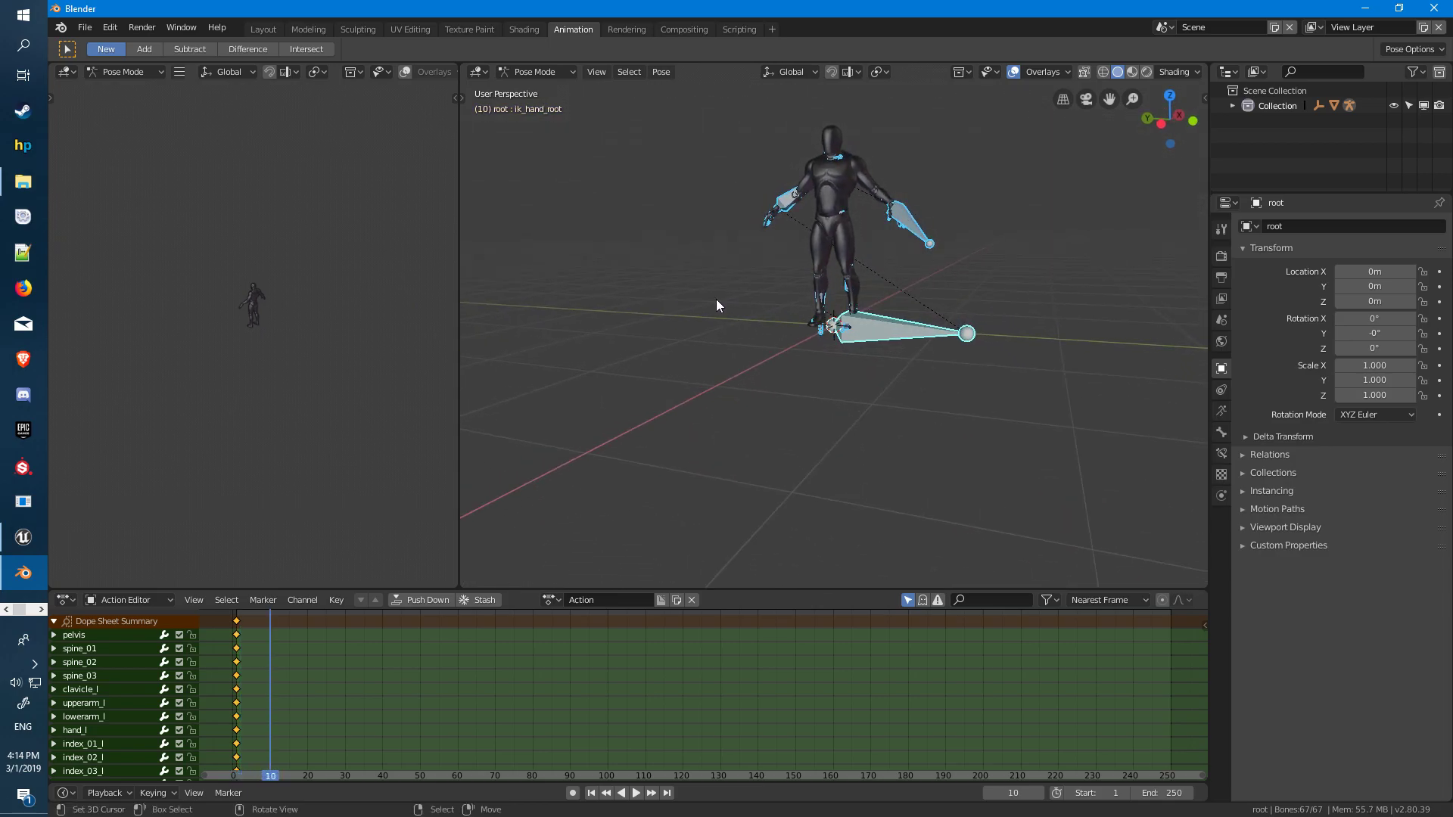
left_click(1034, 74)
left_click(954, 451)
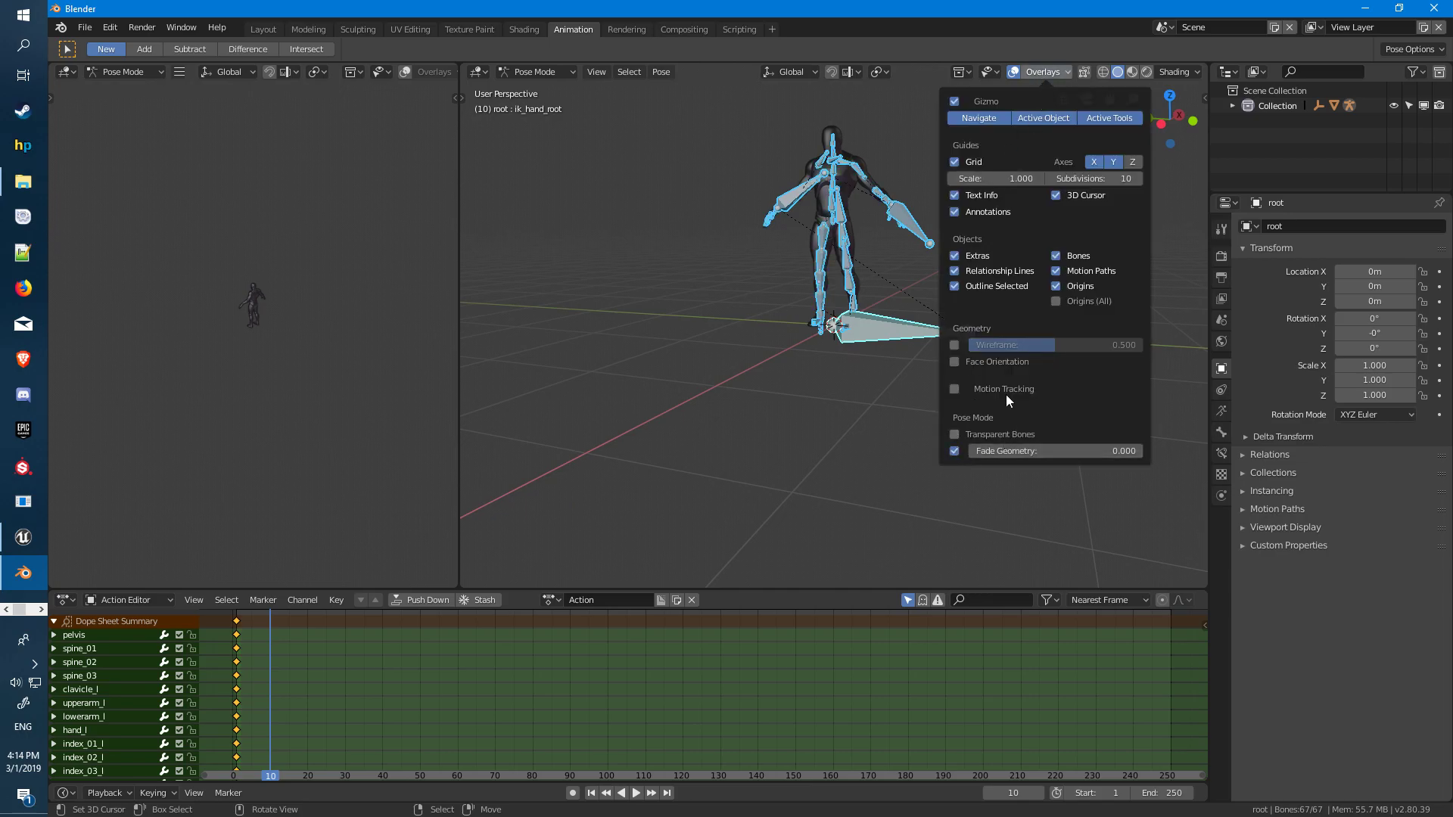
mouse_move(724, 337)
middle_mouse_down()
mouse_move(685, 290)
mouse_move(648, 350)
middle_mouse_up()
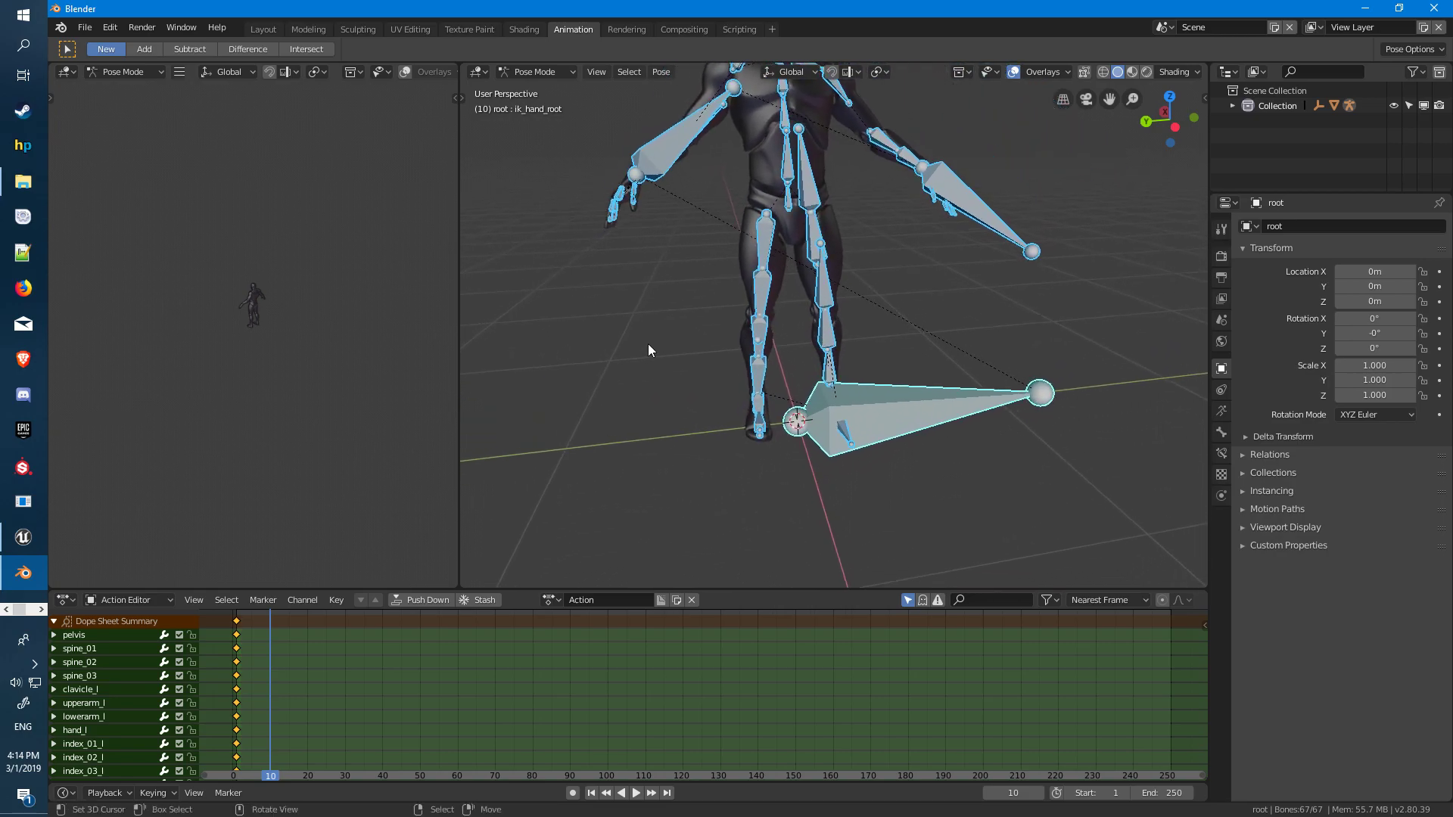
In front view, rotate the right thigh and right calf into a raised bend
left_click(773, 251)
key("KP_1")
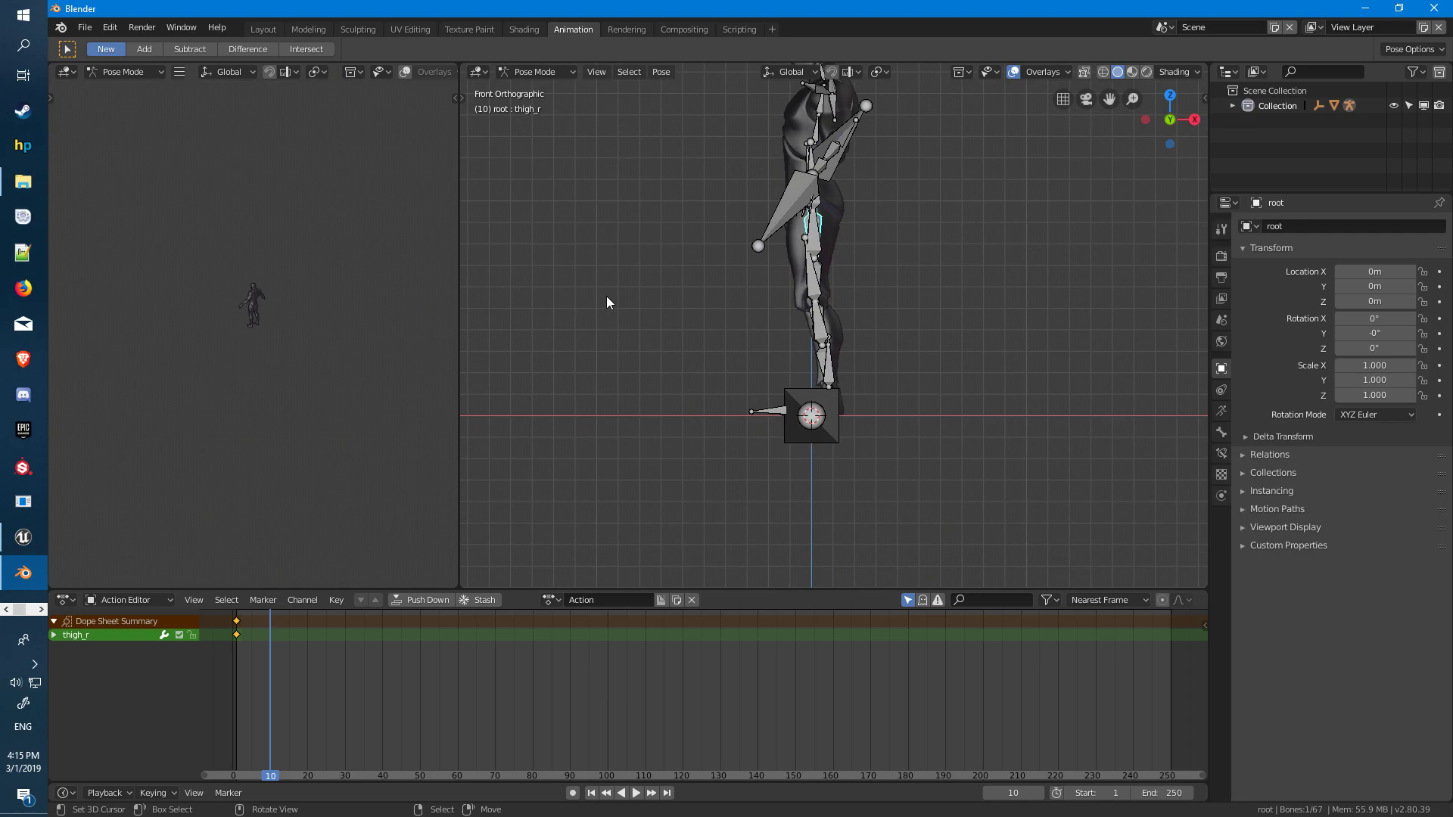
key("r")
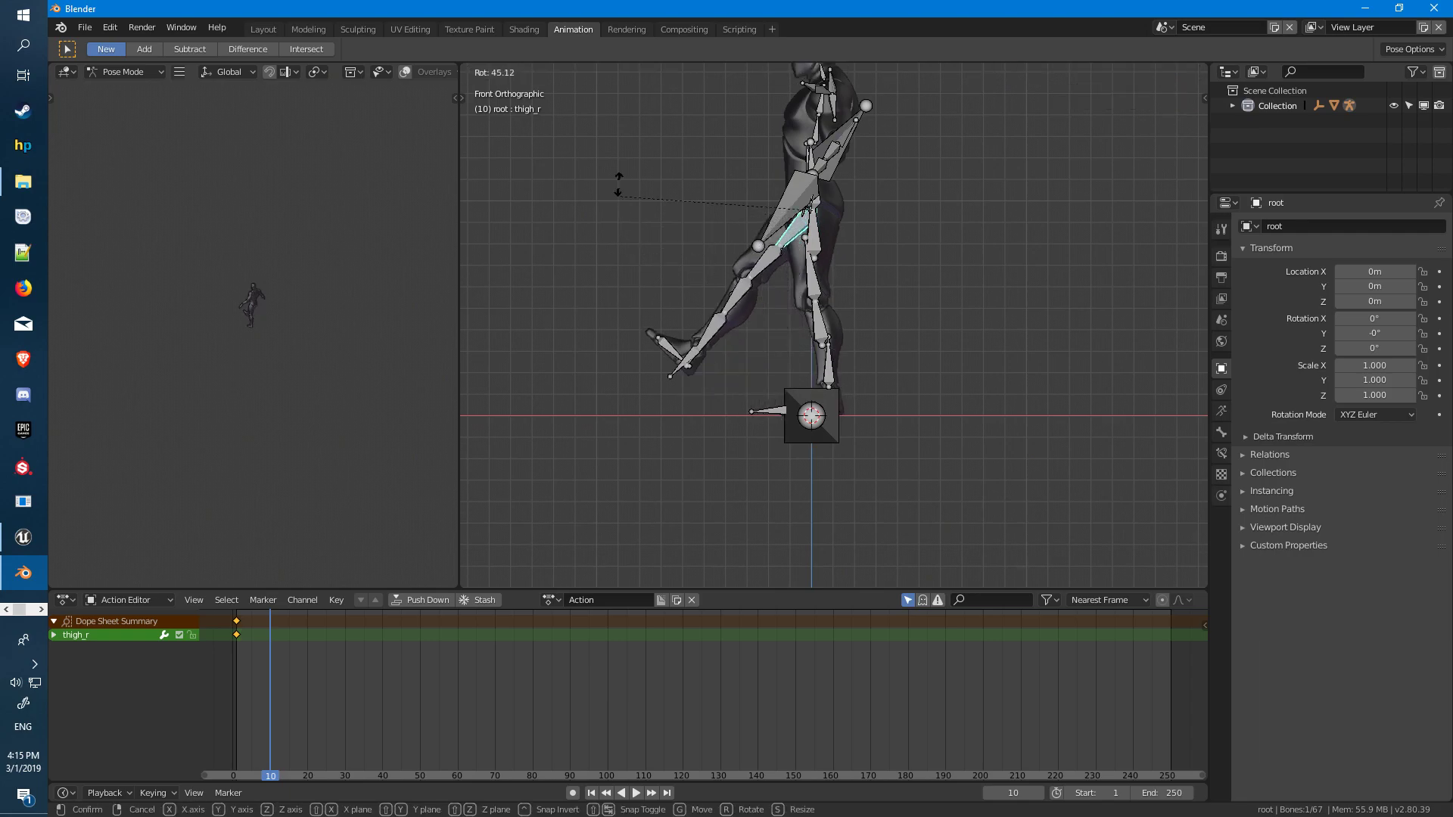
left_click(632, 115)
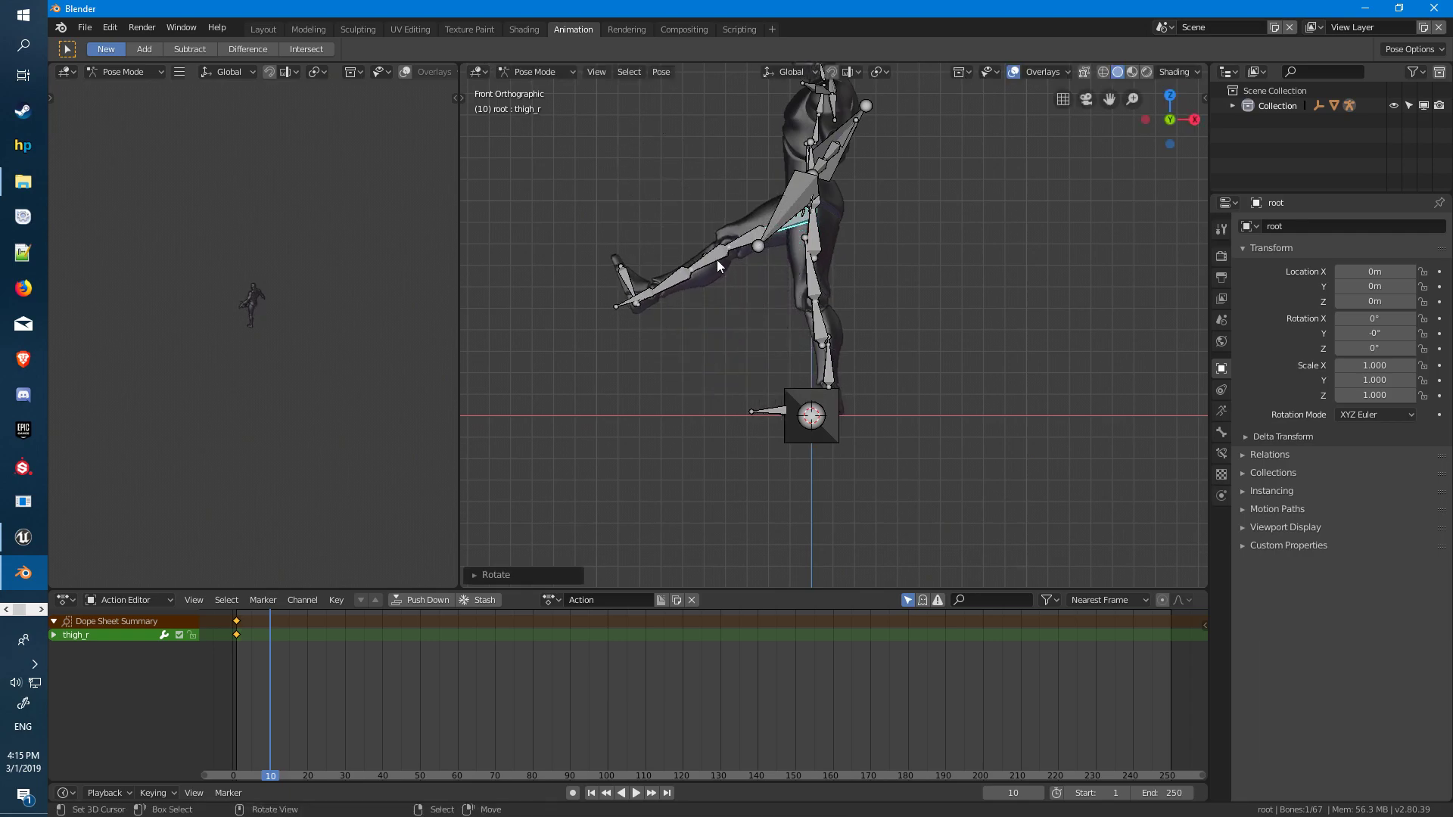
left_click(717, 261)
key("r")
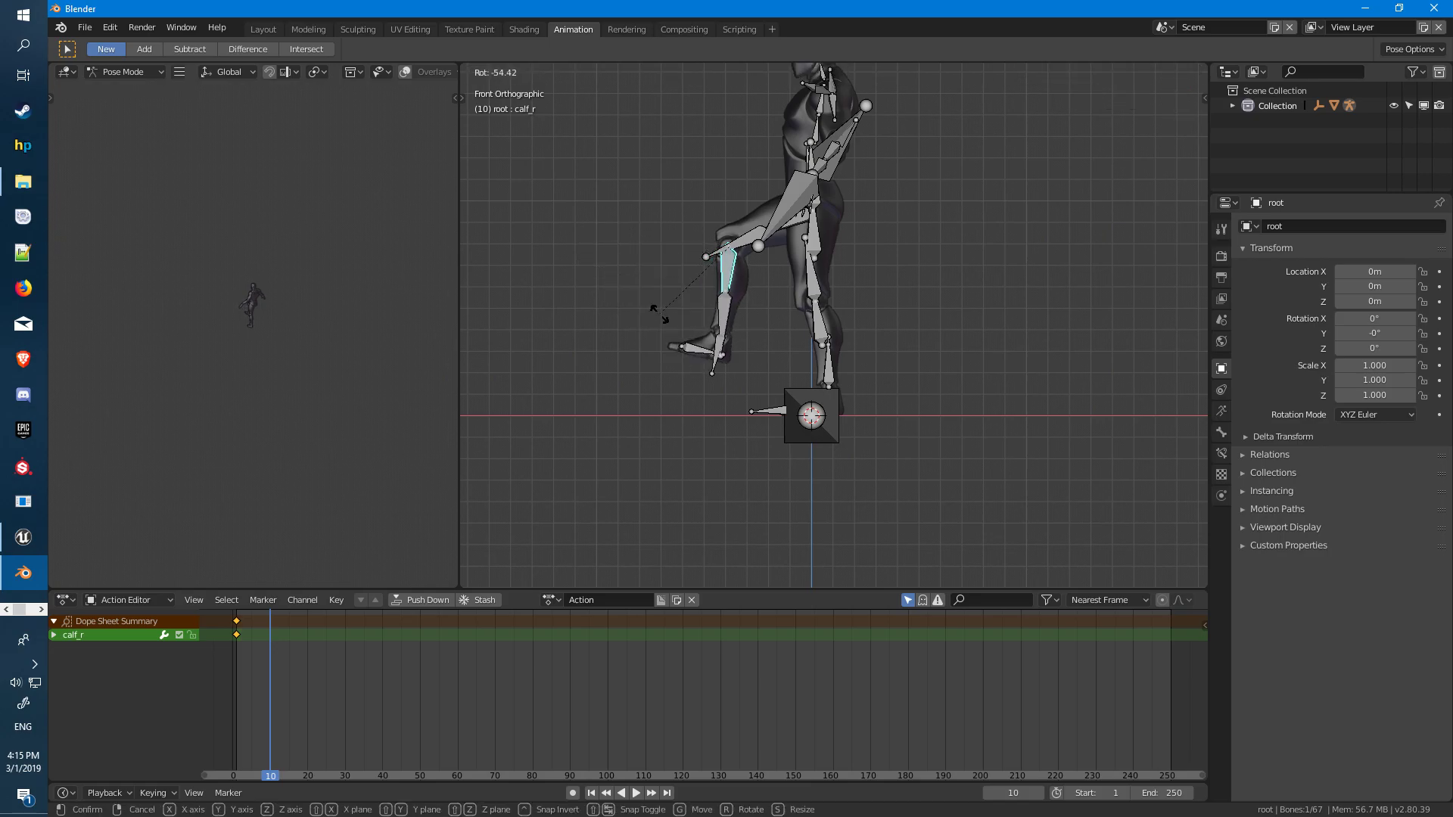
left_click(705, 355)
Rotate the ball_r and foot_r bones to angle the right foot
left_click(701, 354)
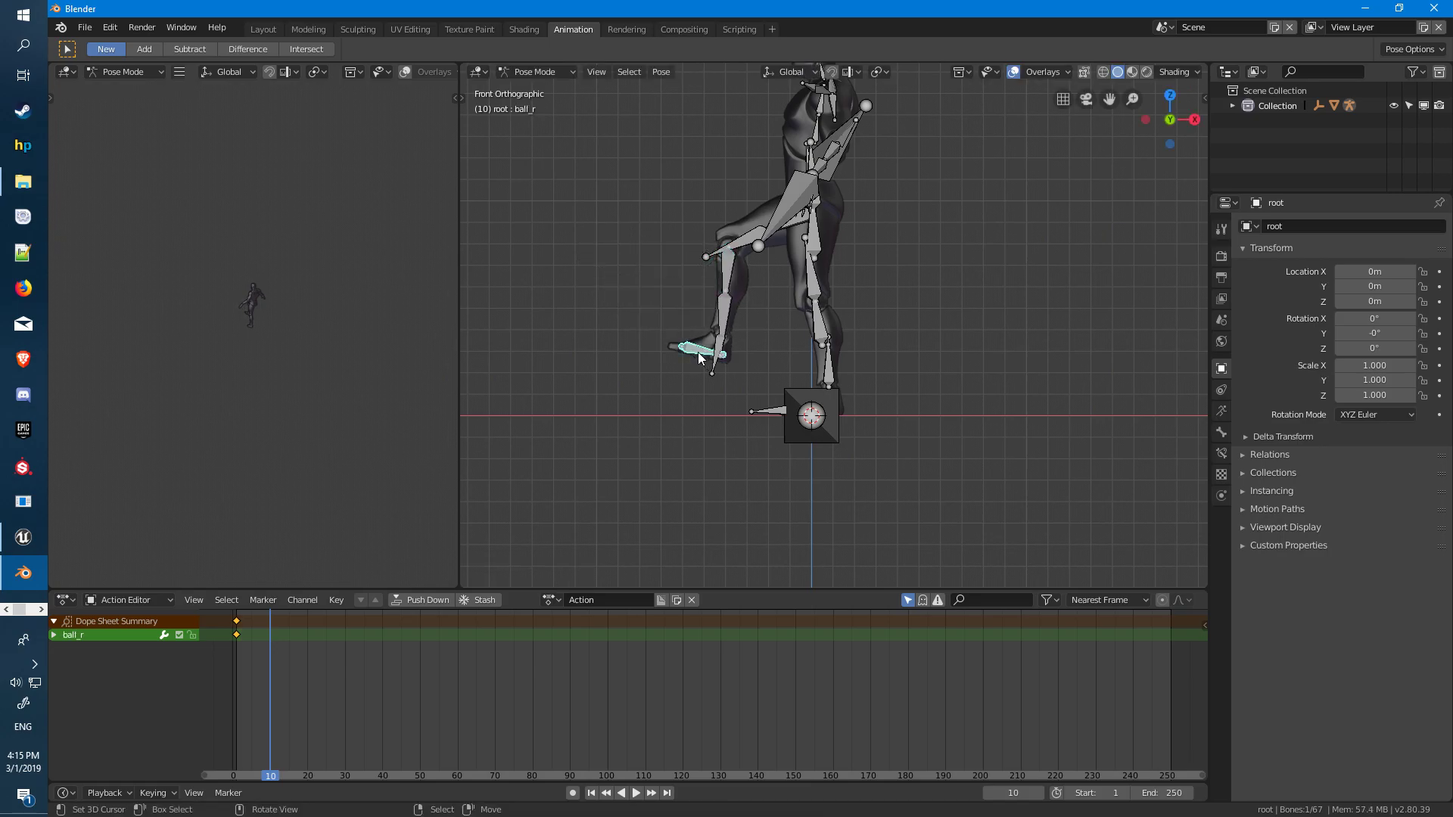
key("r")
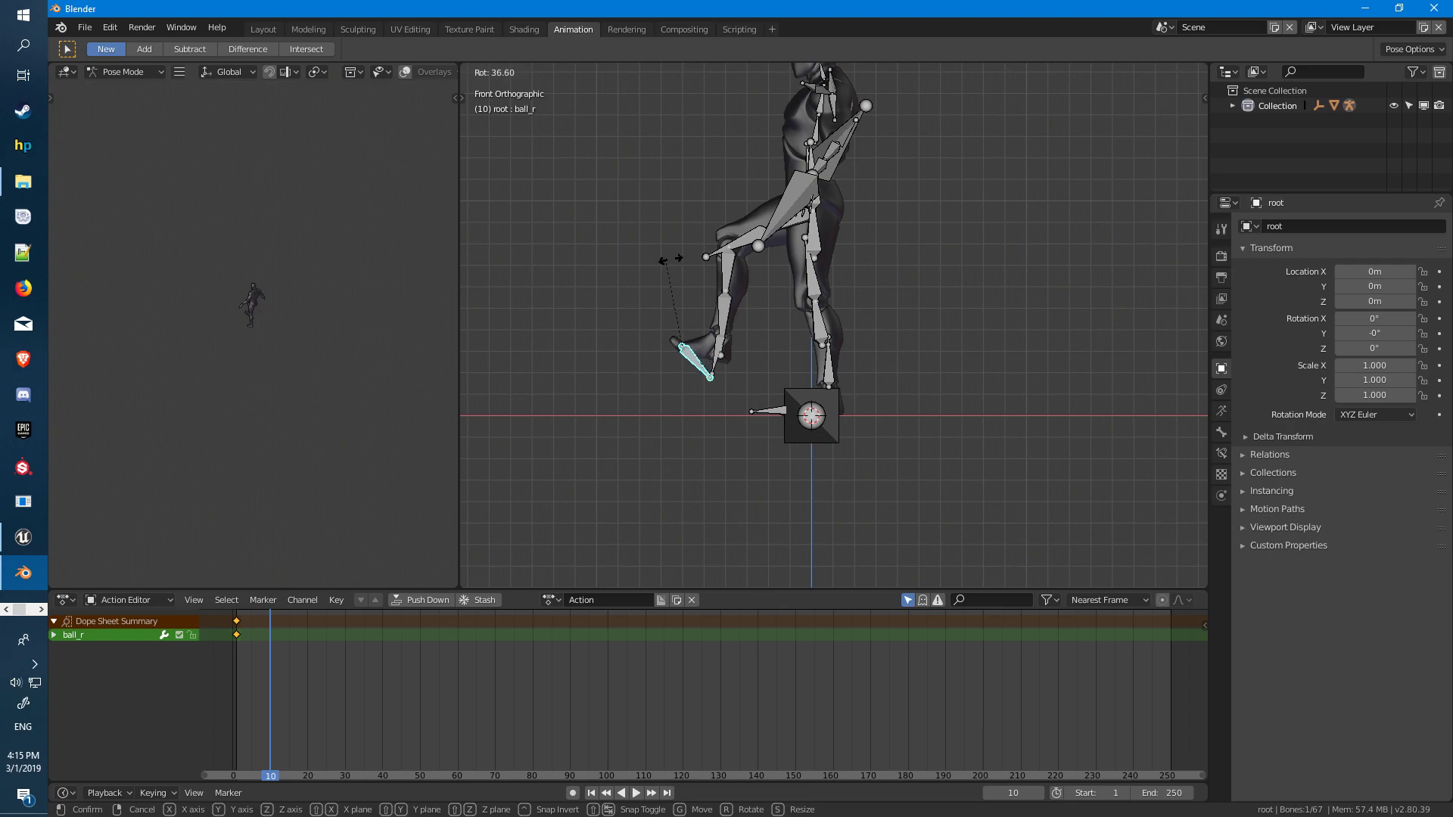
left_click(723, 262)
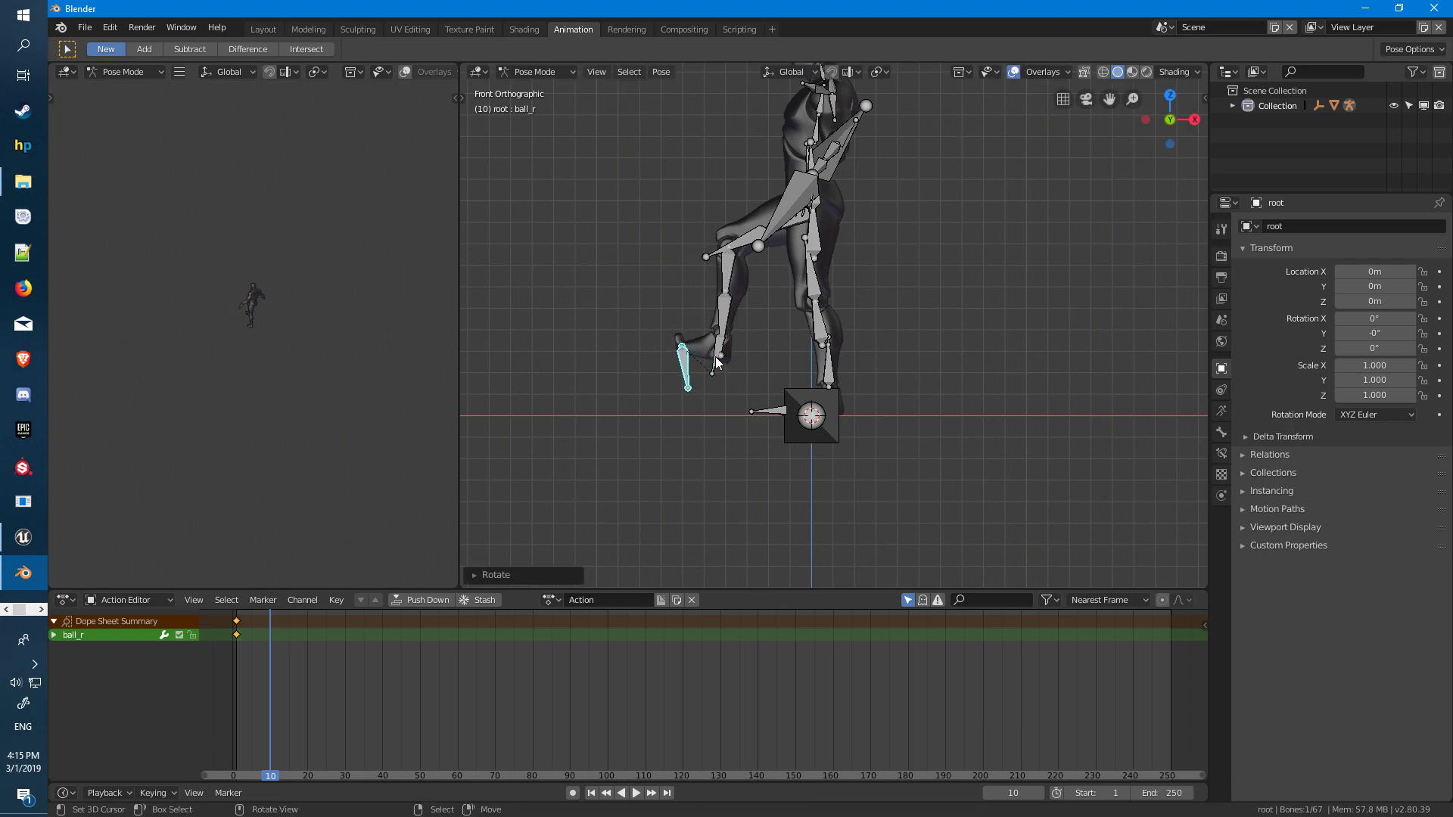
left_click(716, 365)
key("r")
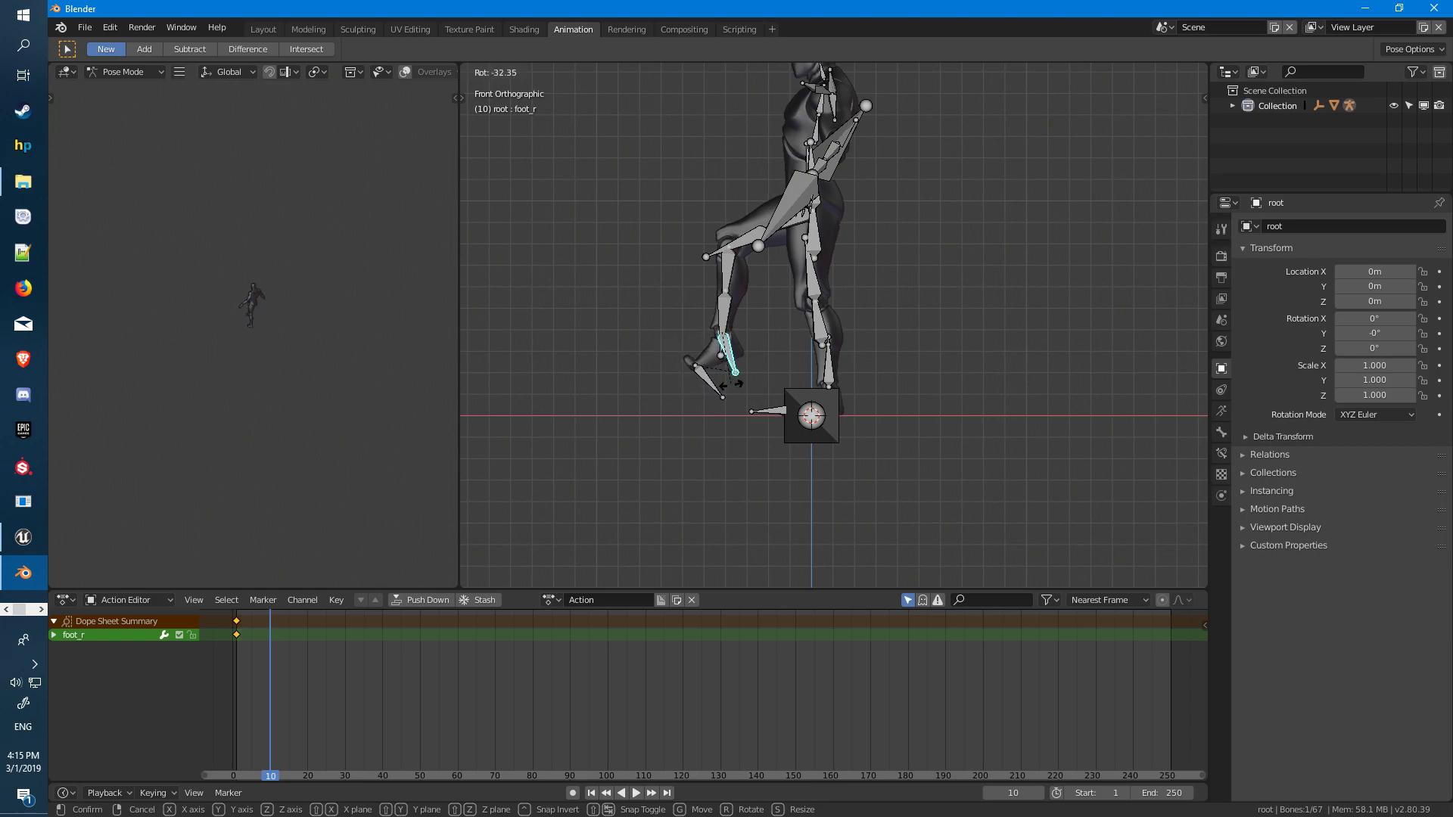
left_click(707, 377)
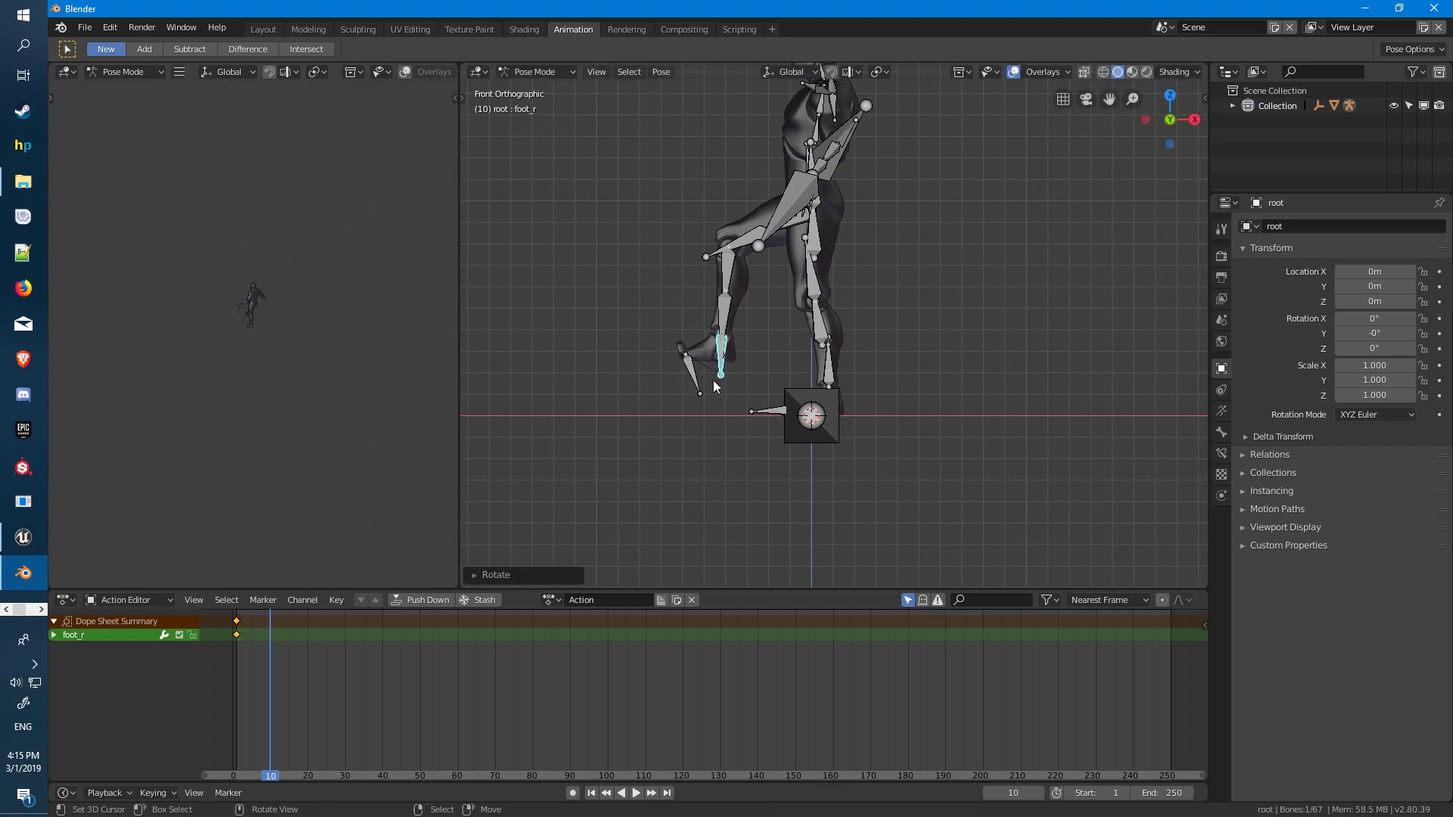
Rotate the left calf bone calf_l to bend it back
left_click(820, 240)
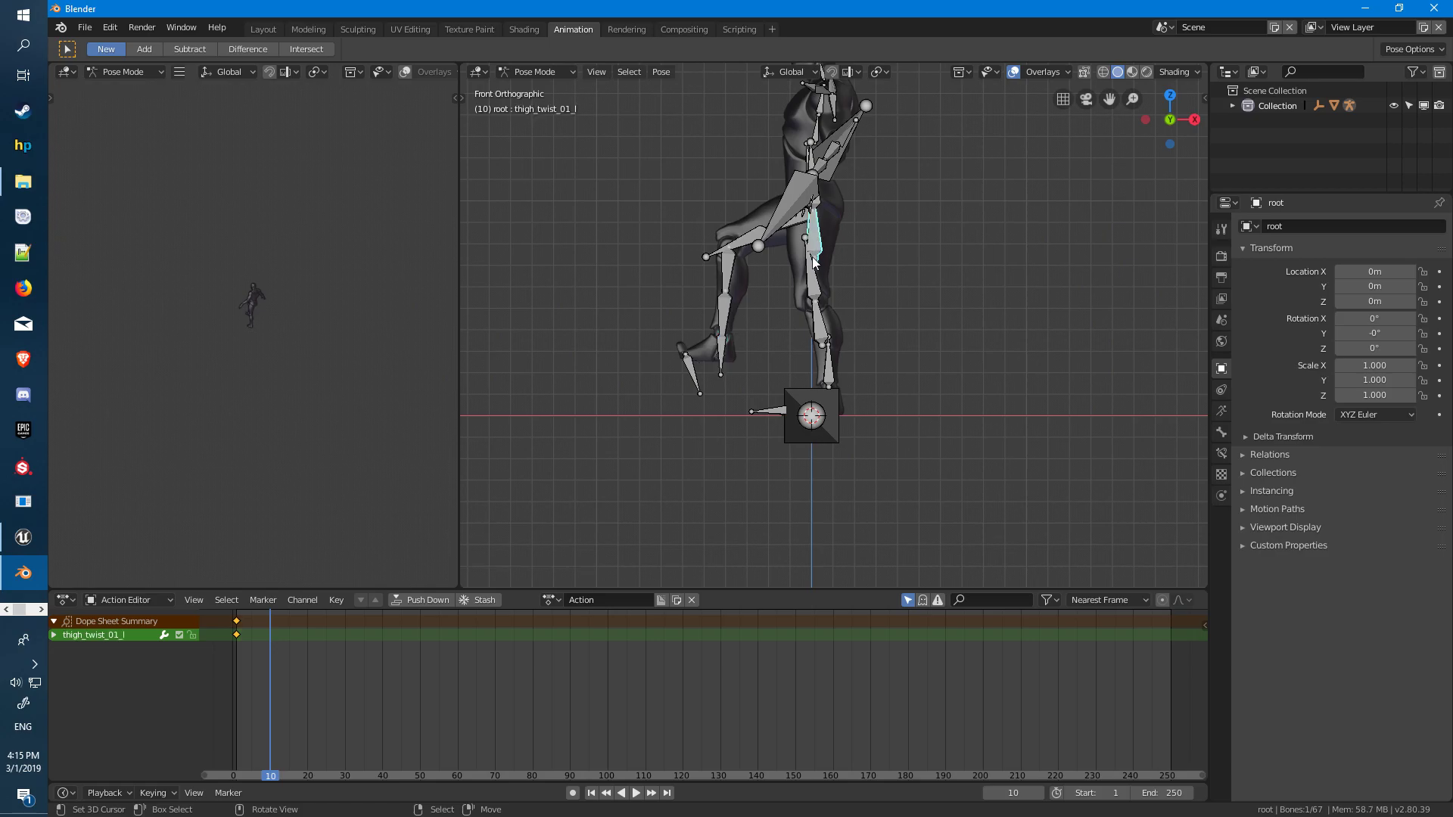
left_click(810, 272)
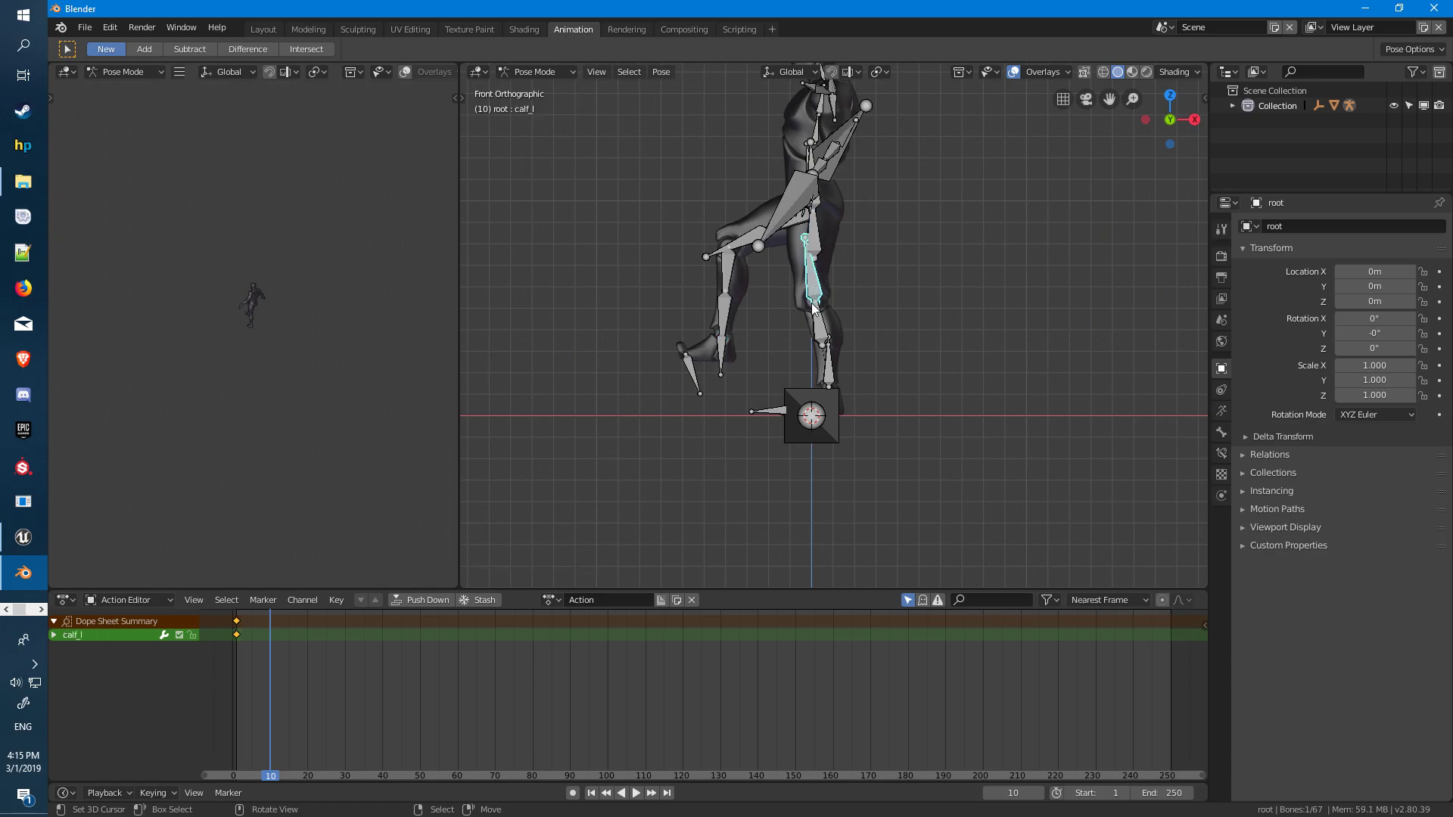
key("r")
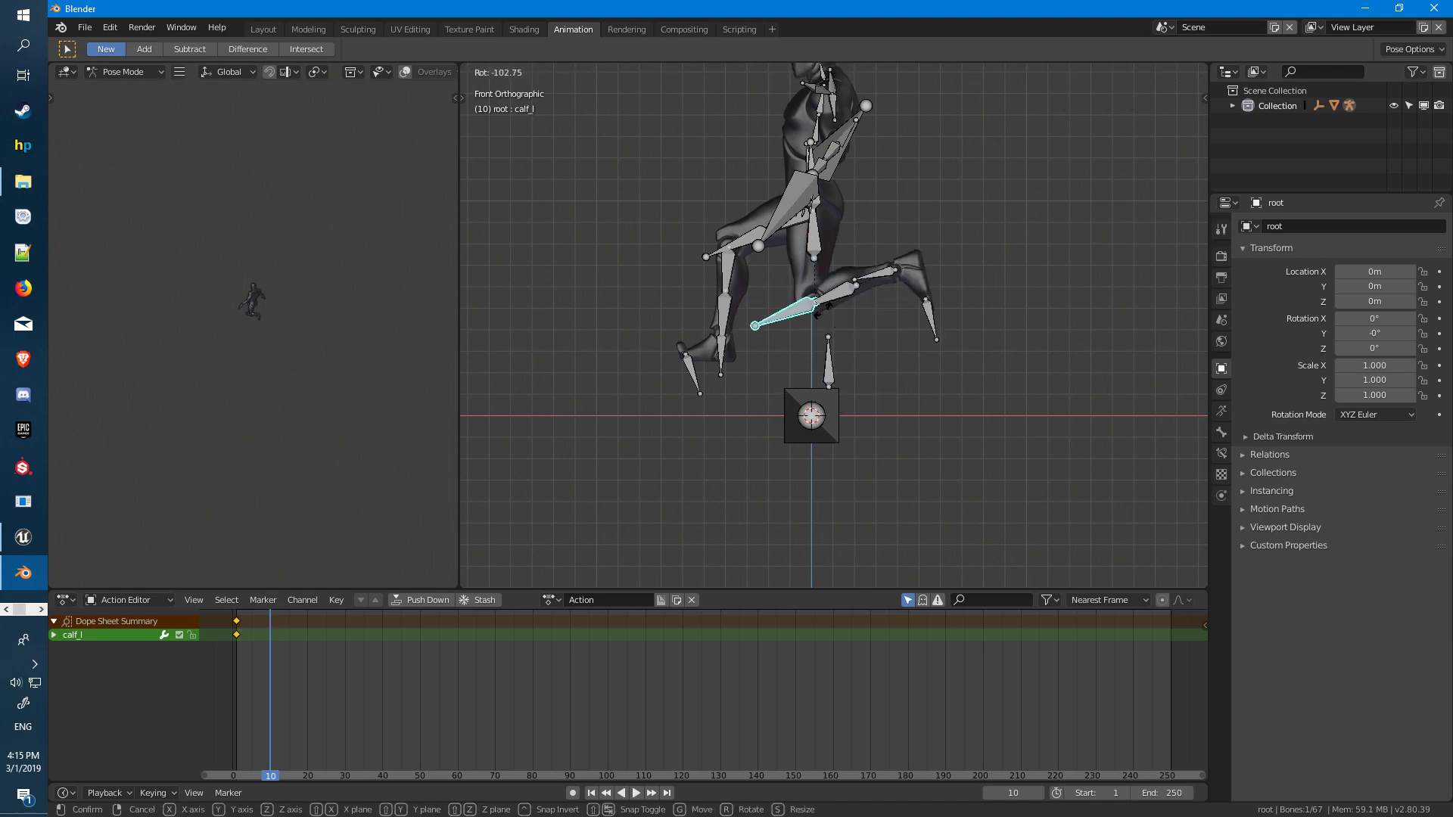
left_click(813, 318)
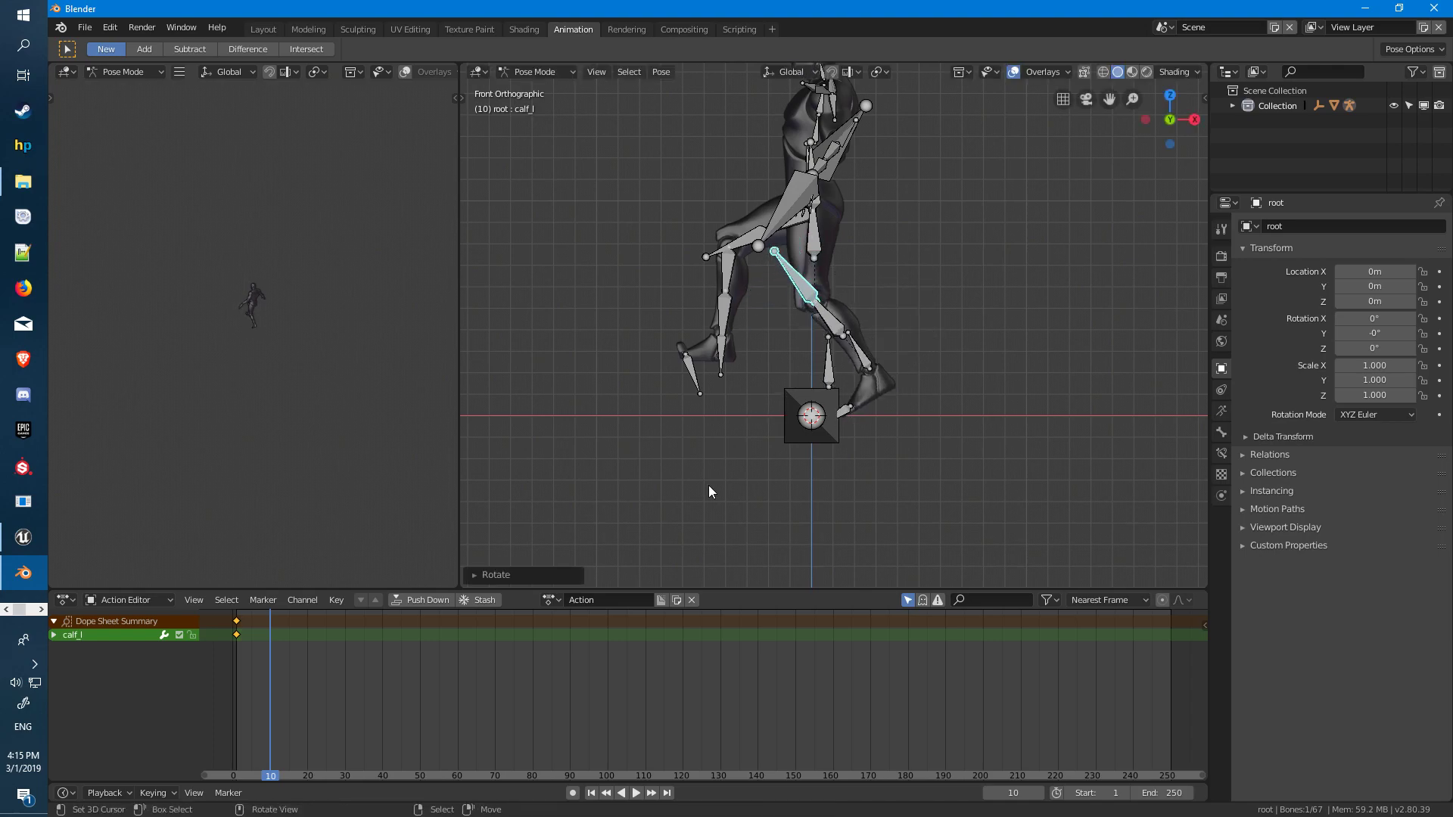
Turn on auto-keying and key a left calf rotation at frame 10
left_click(574, 794)
key("r")
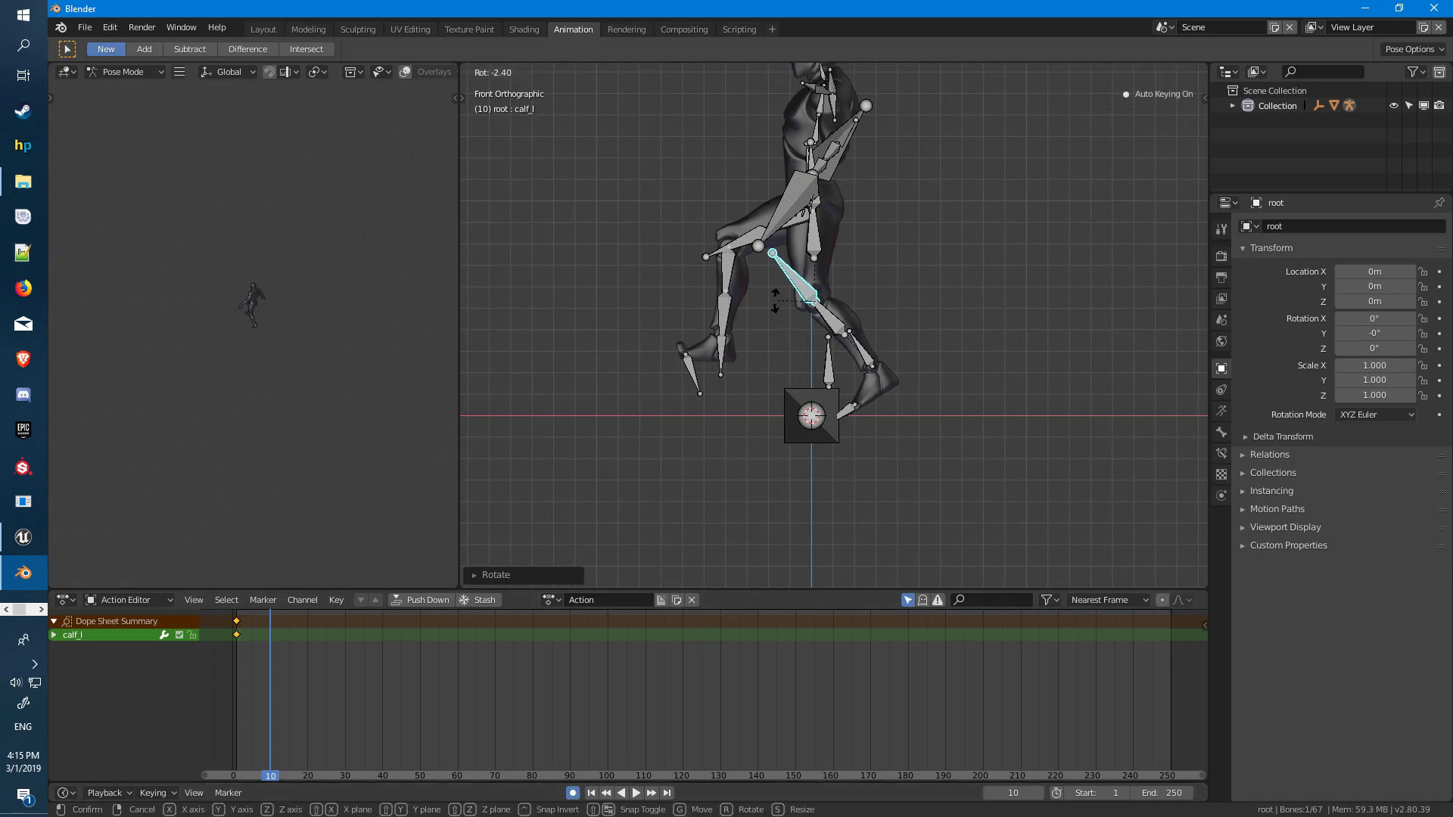
left_click(774, 302)
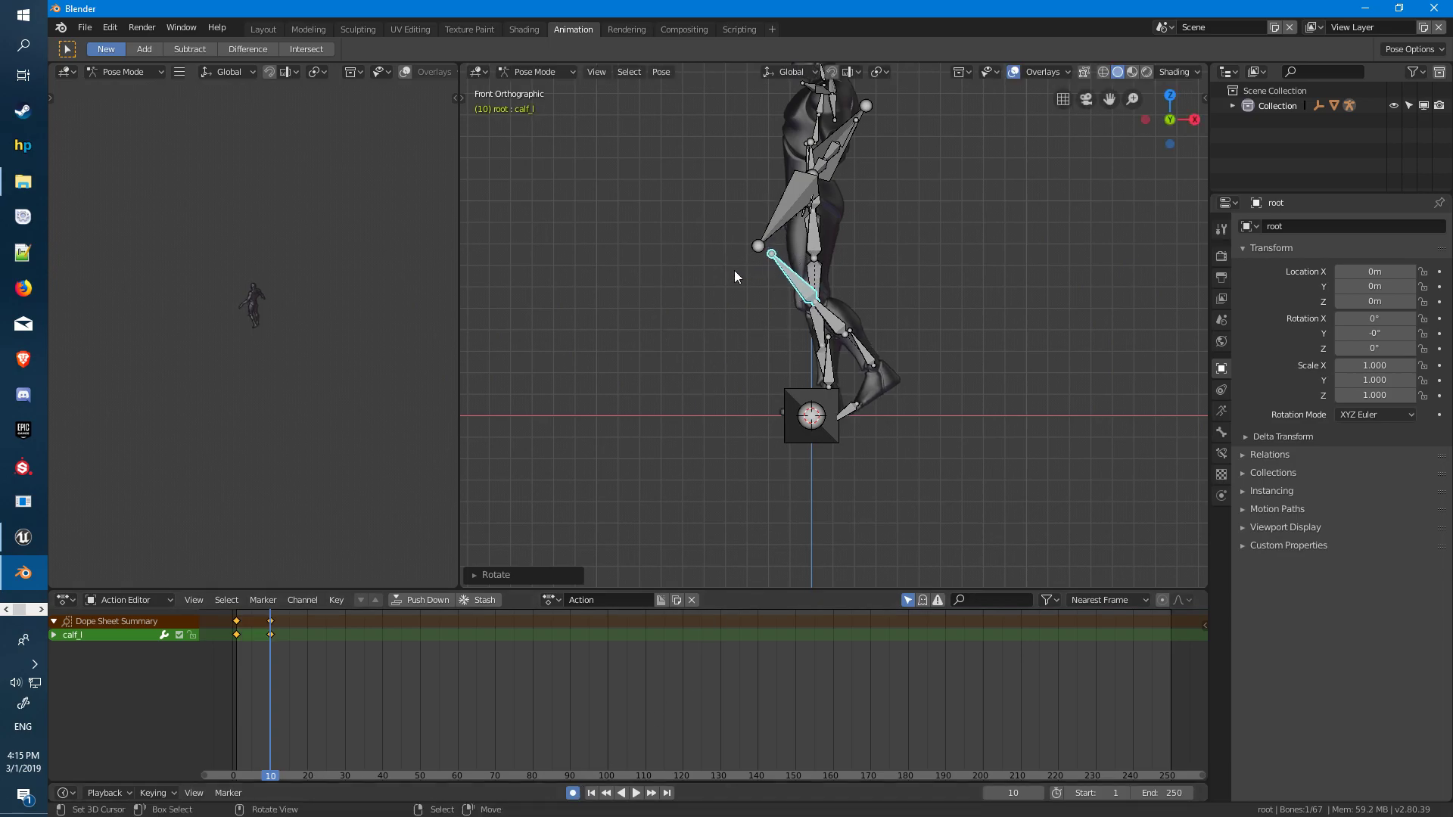
mouse_move(735, 271)
middle_mouse_down()
mouse_move(666, 269)
mouse_move(723, 274)
middle_mouse_up()
Rotate and key the right thigh and right calf at frame 10
left_click(778, 235)
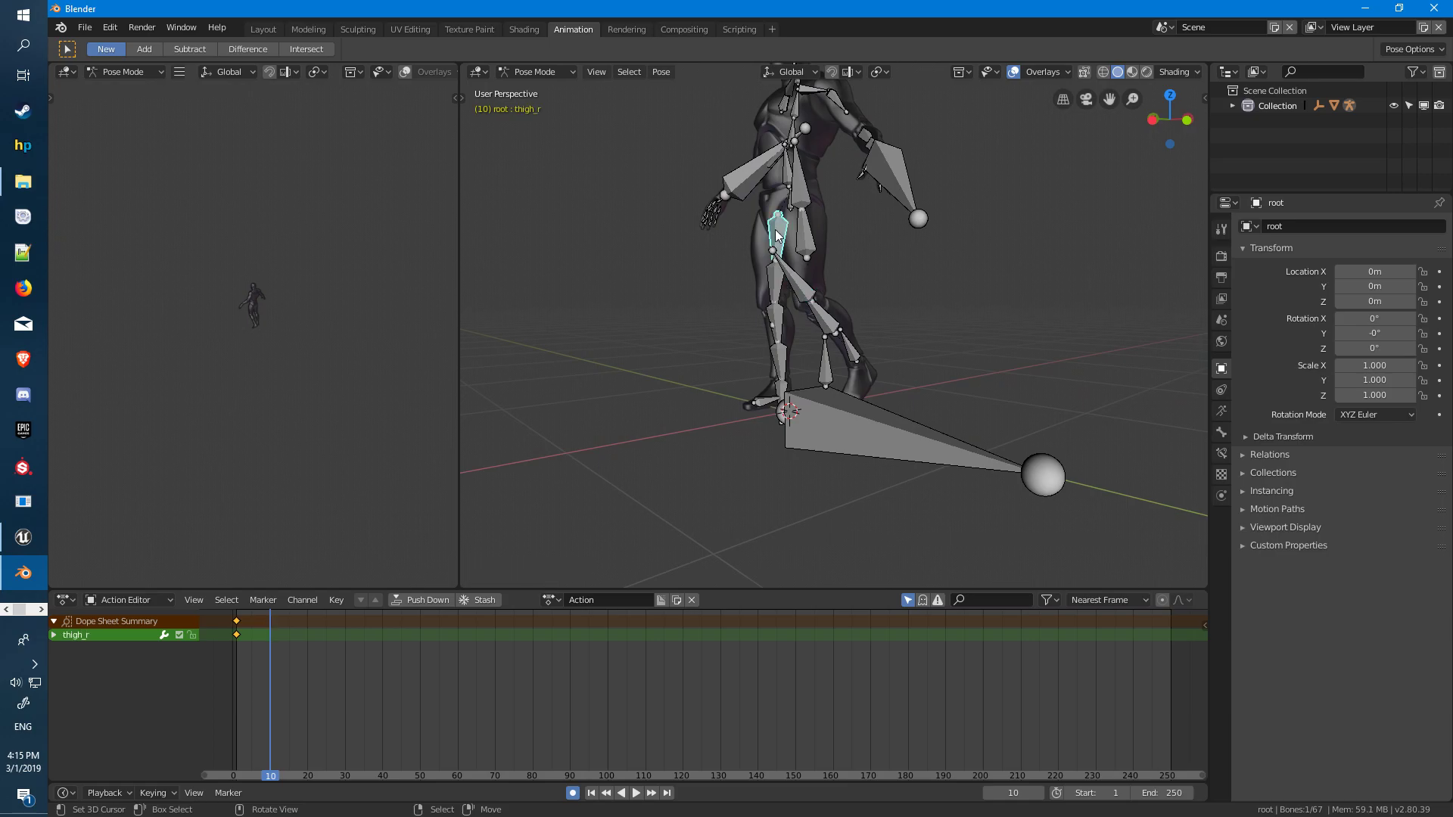
key("KP_3")
key("KP_1")
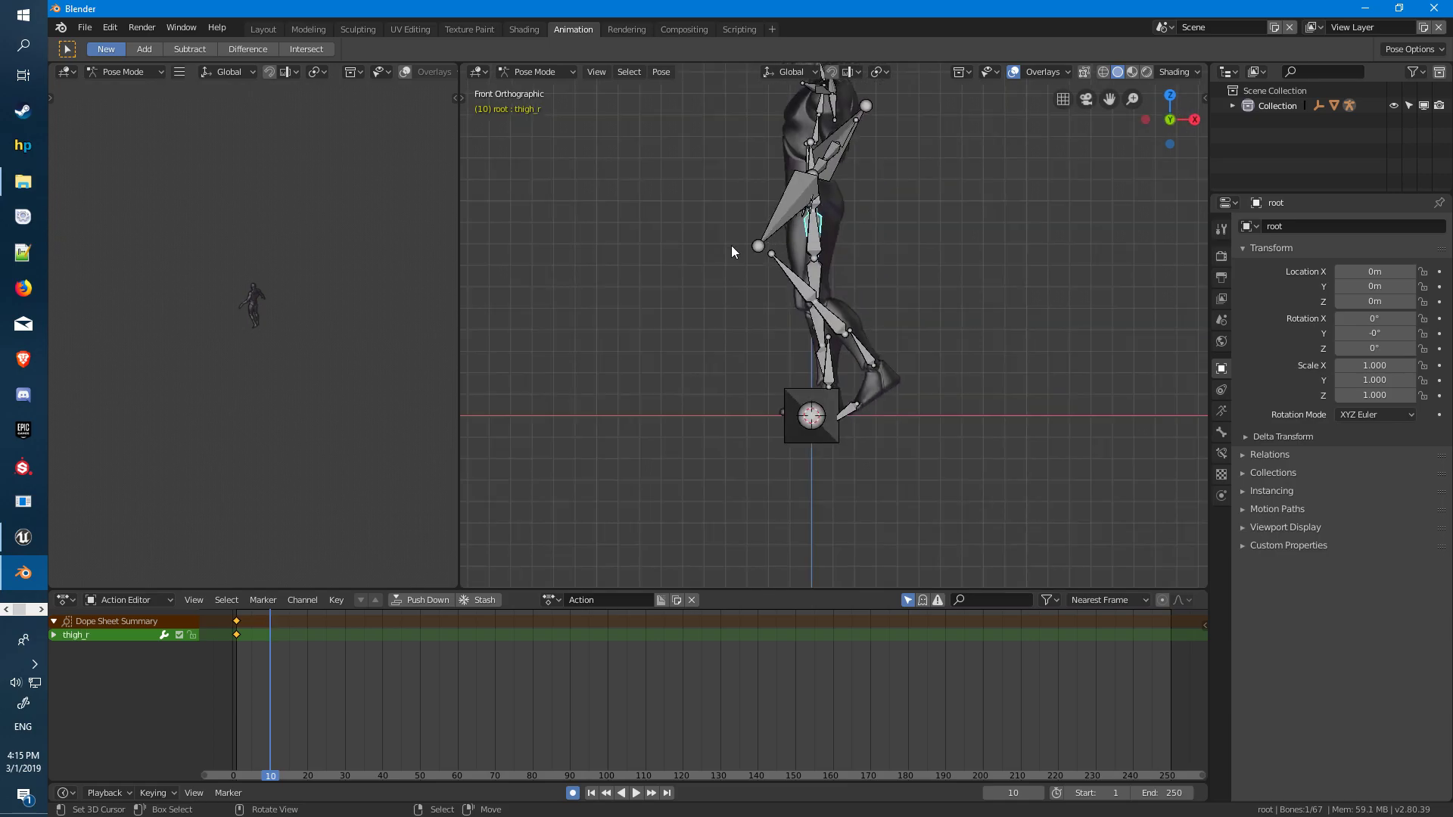
key("r")
left_click(632, 187)
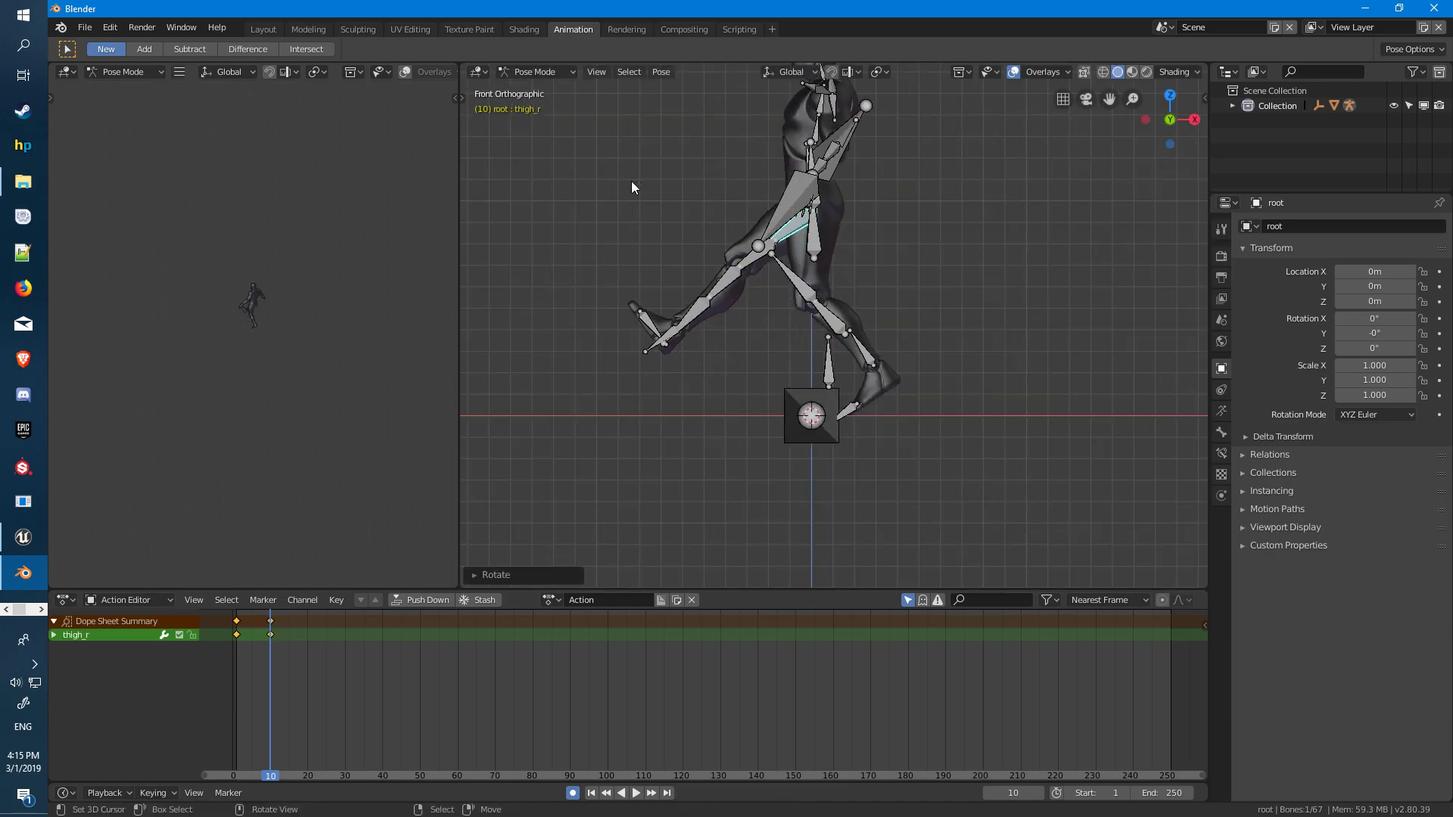
left_click(728, 283)
key("r")
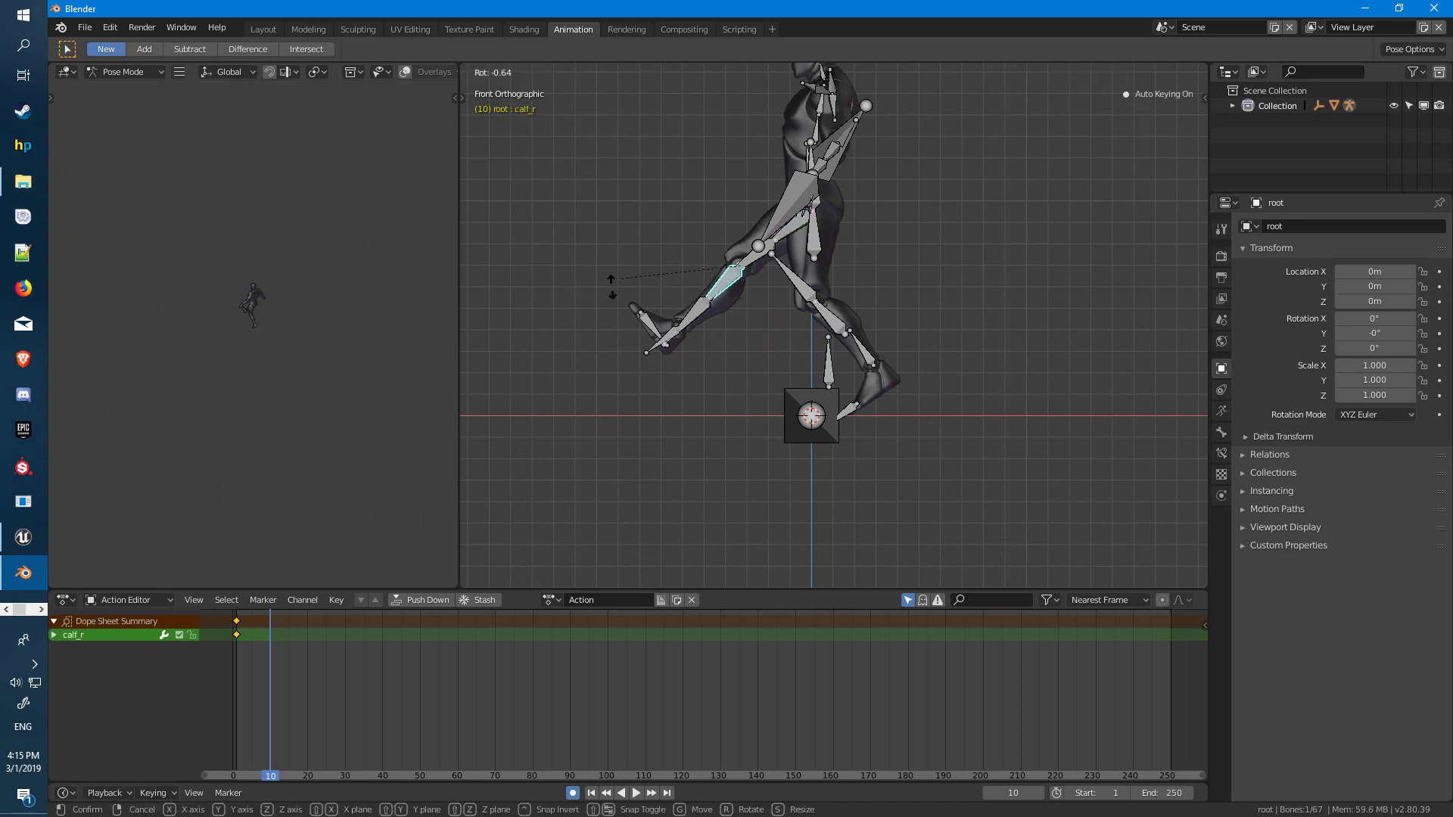
left_click(660, 337)
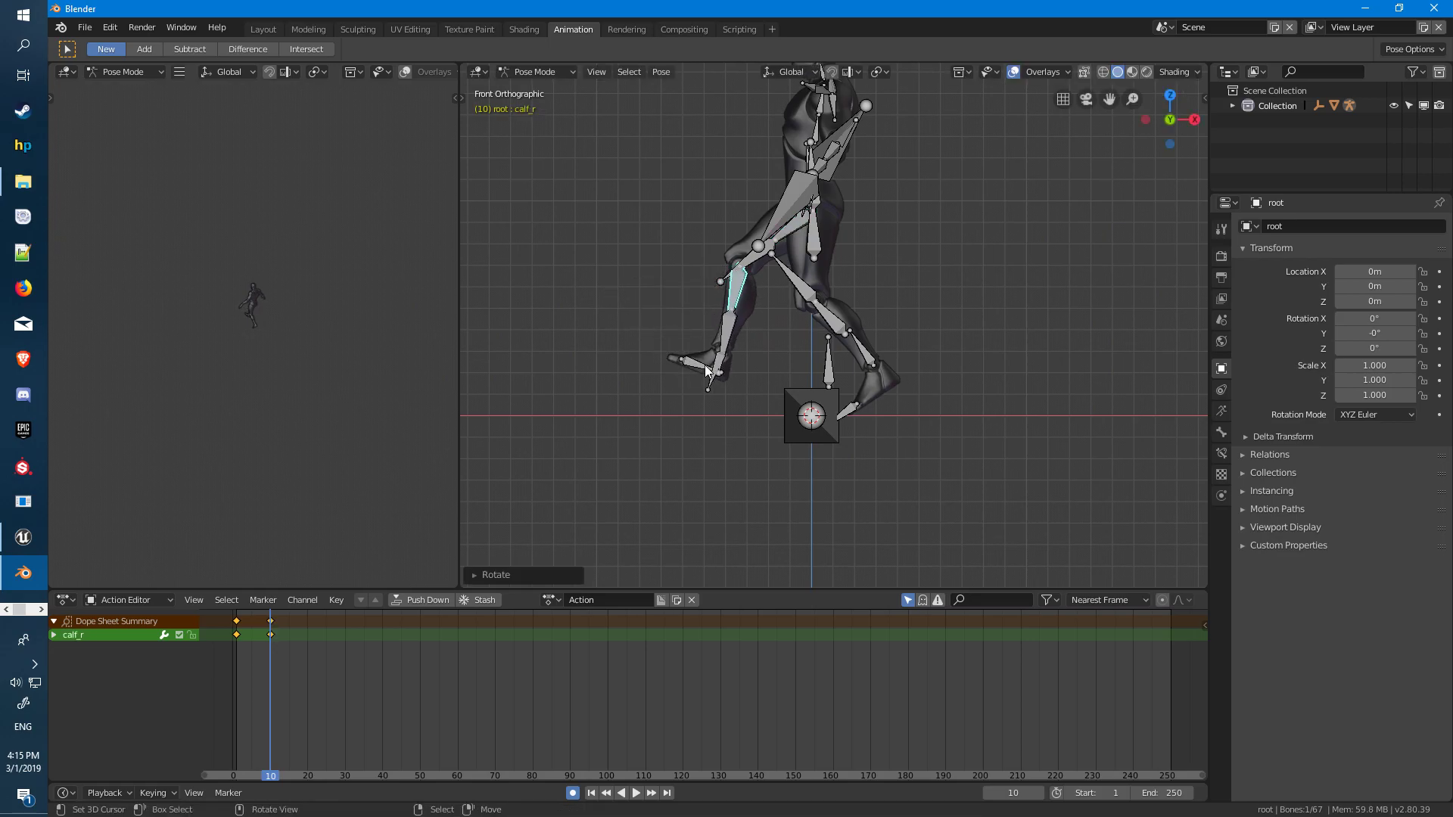
Rotate and key the right foot_r and ball_r bones
left_click(713, 386)
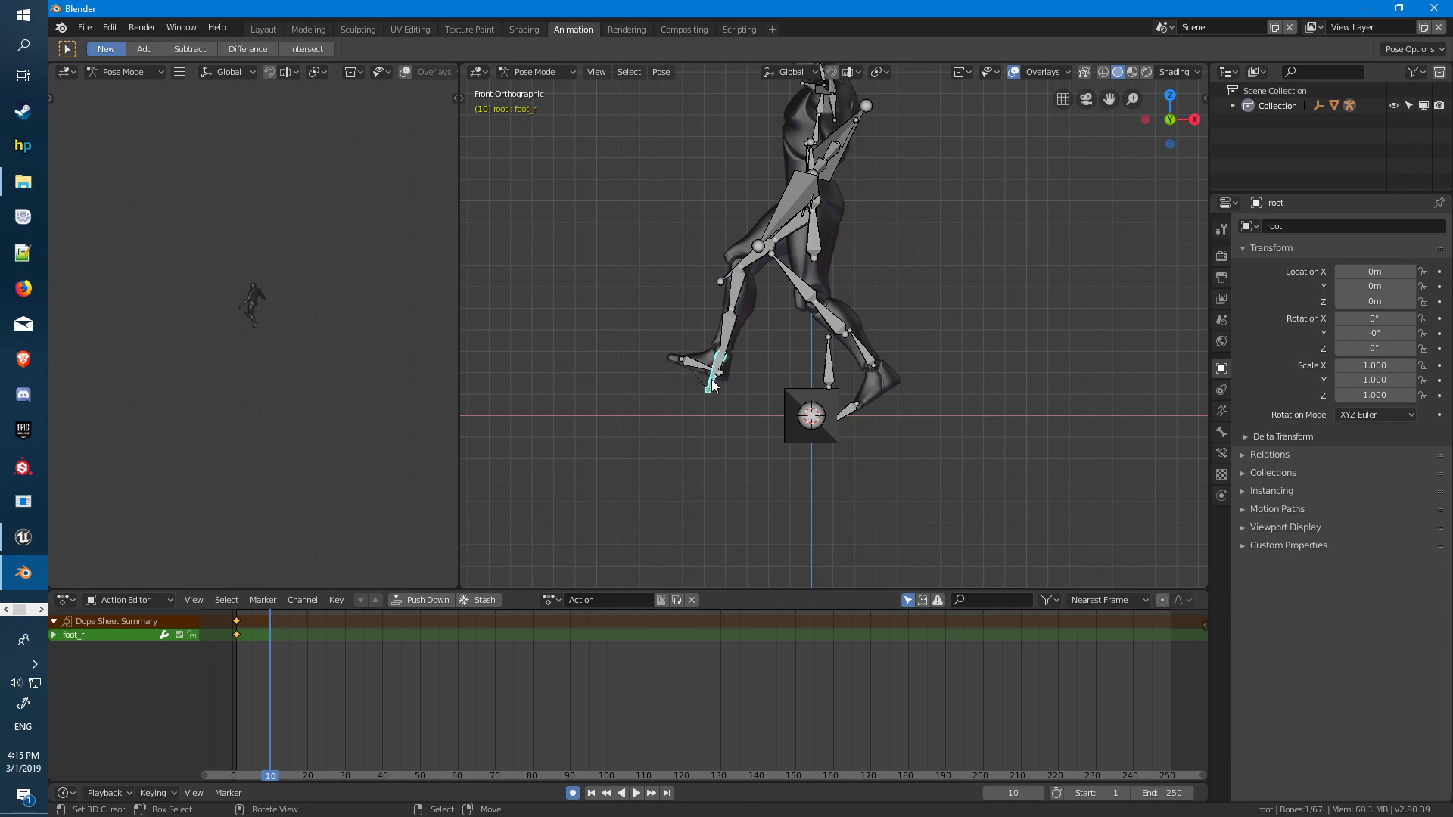
key("r")
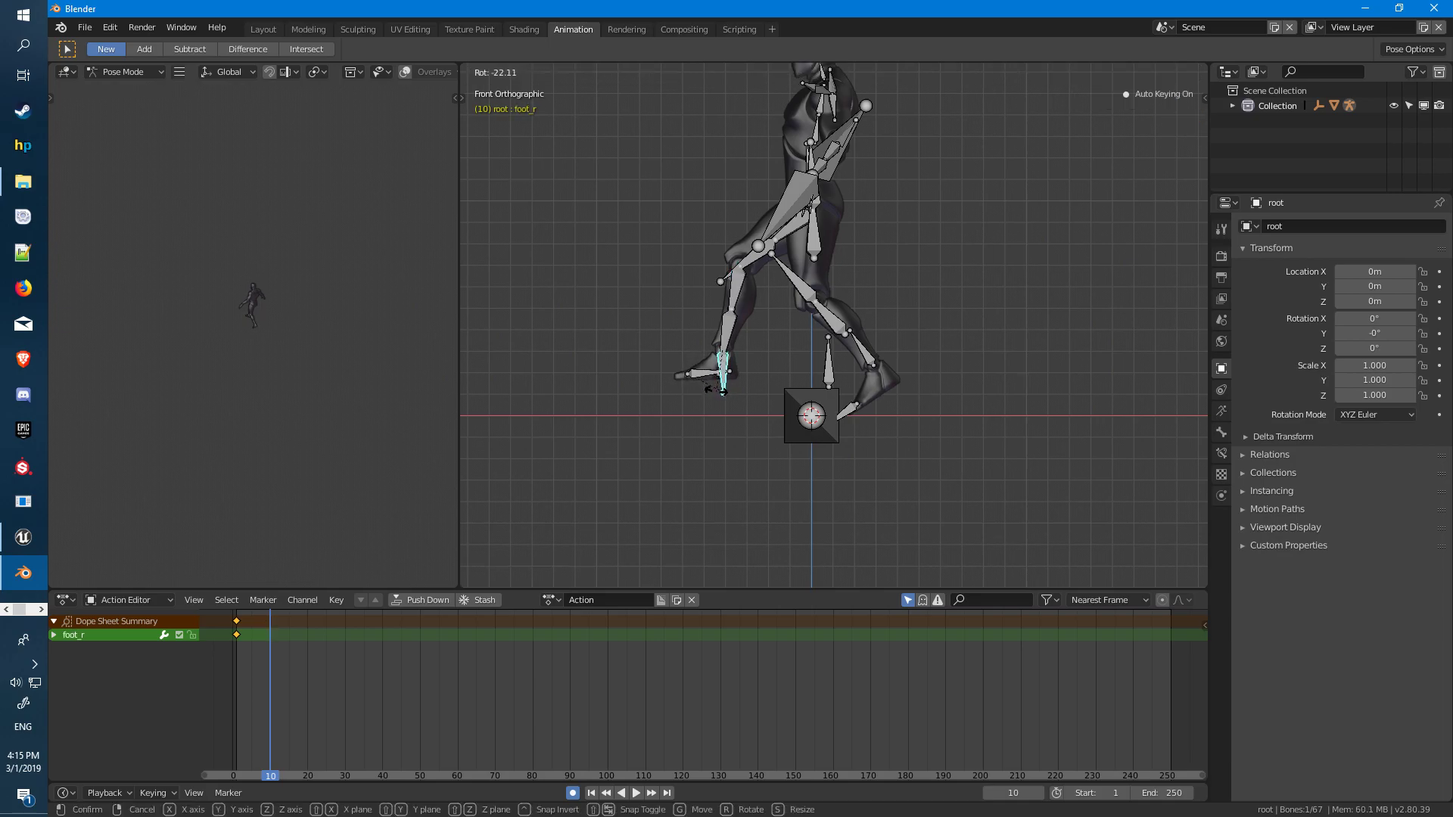
left_click(690, 390)
left_click(699, 374)
key("r")
left_click(699, 393)
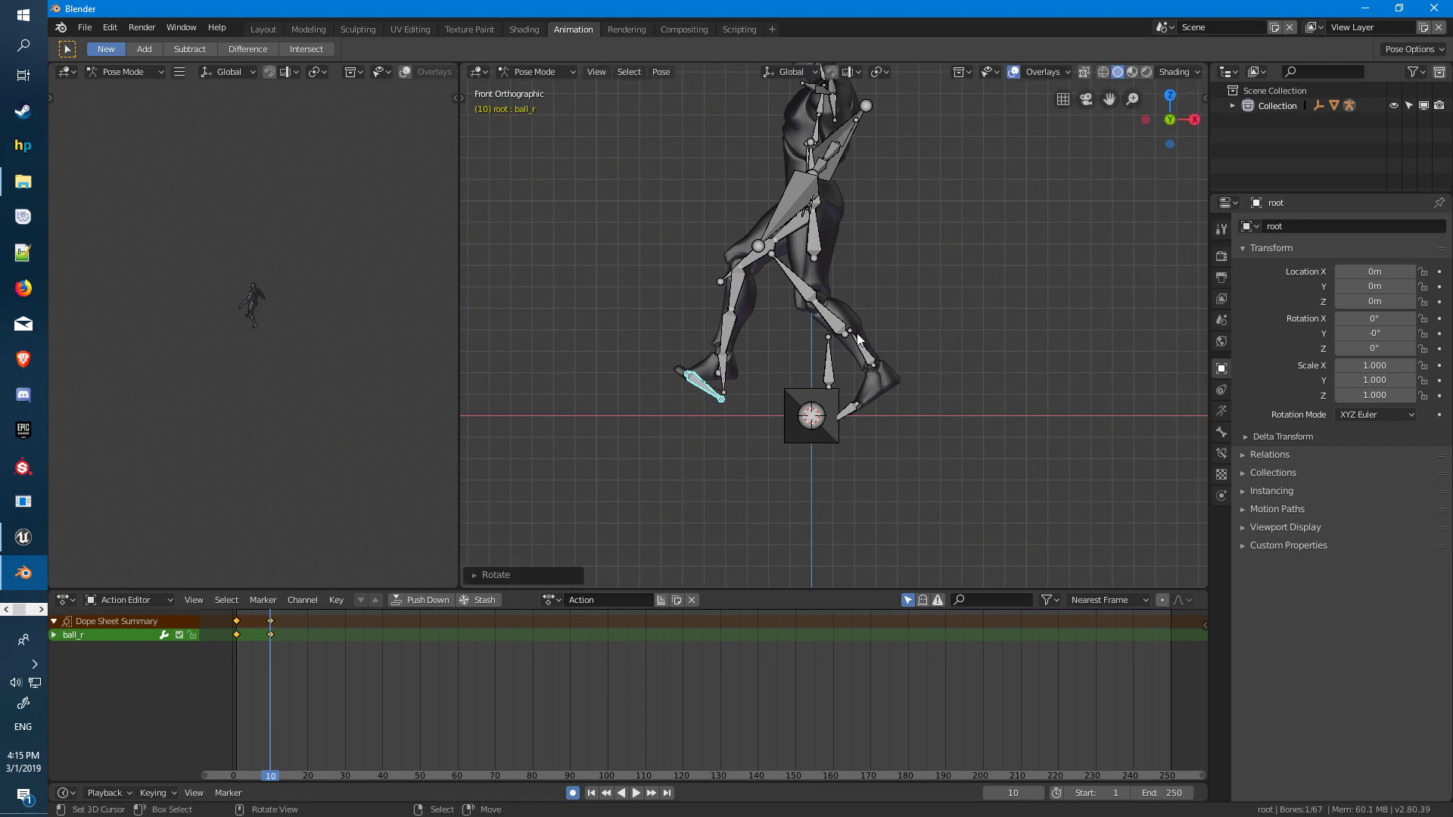
Swing the left thigh back into a stride and key it
mouse_move(659, 246)
middle_mouse_down()
mouse_move(698, 262)
mouse_move(828, 180)
middle_mouse_up()
left_click(802, 192)
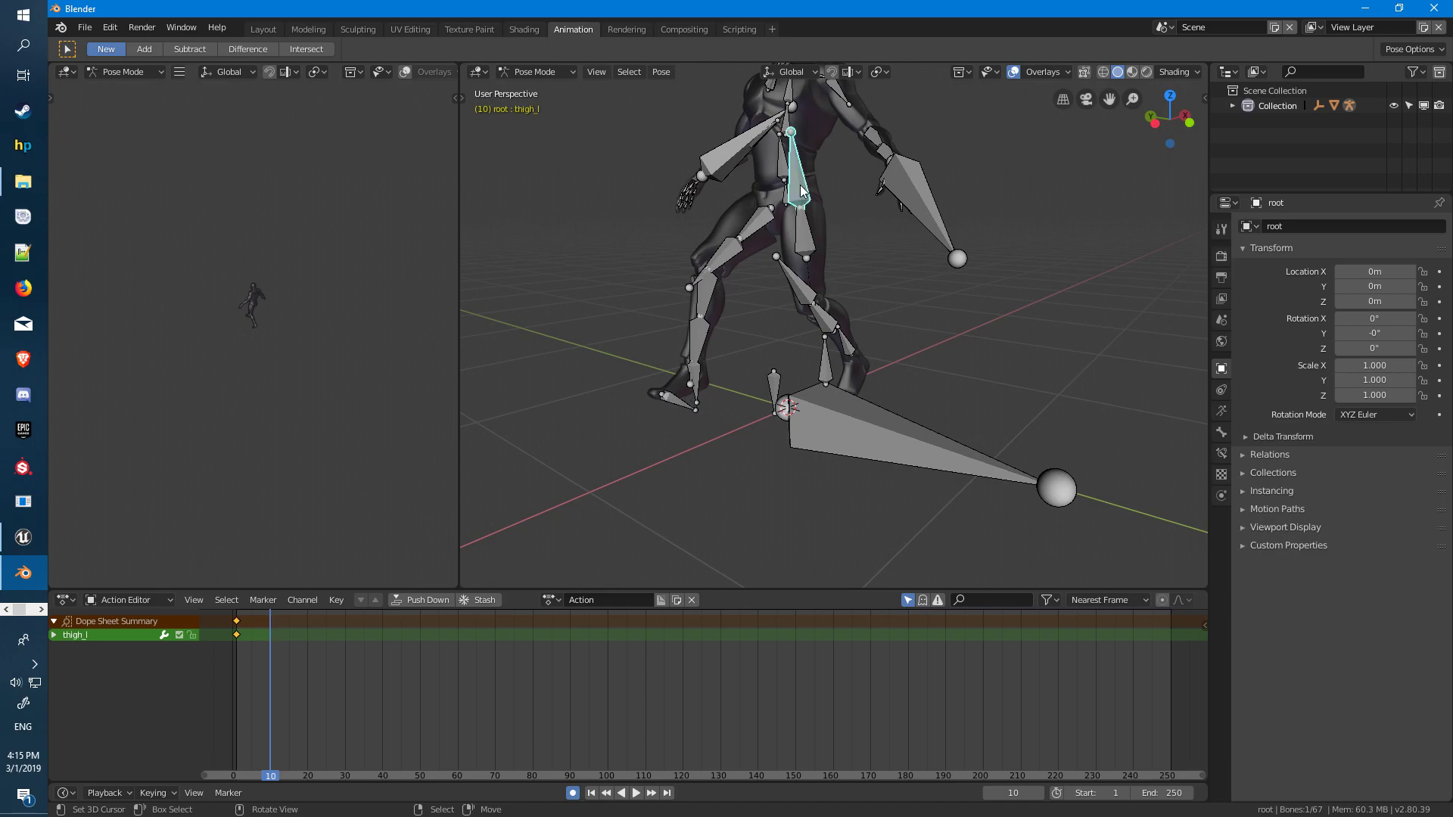
key("KP_3")
key("KP_1")
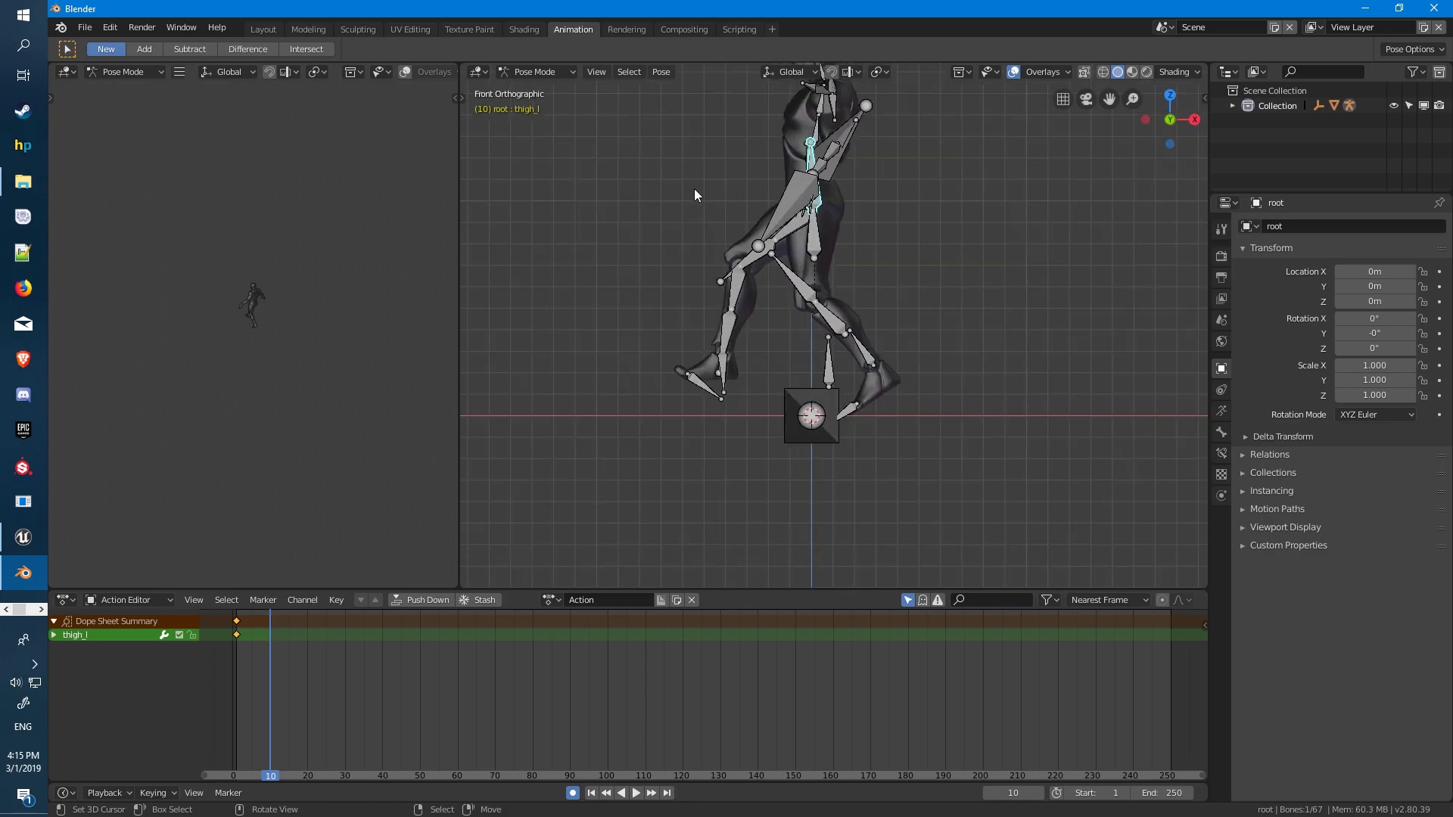
key("r")
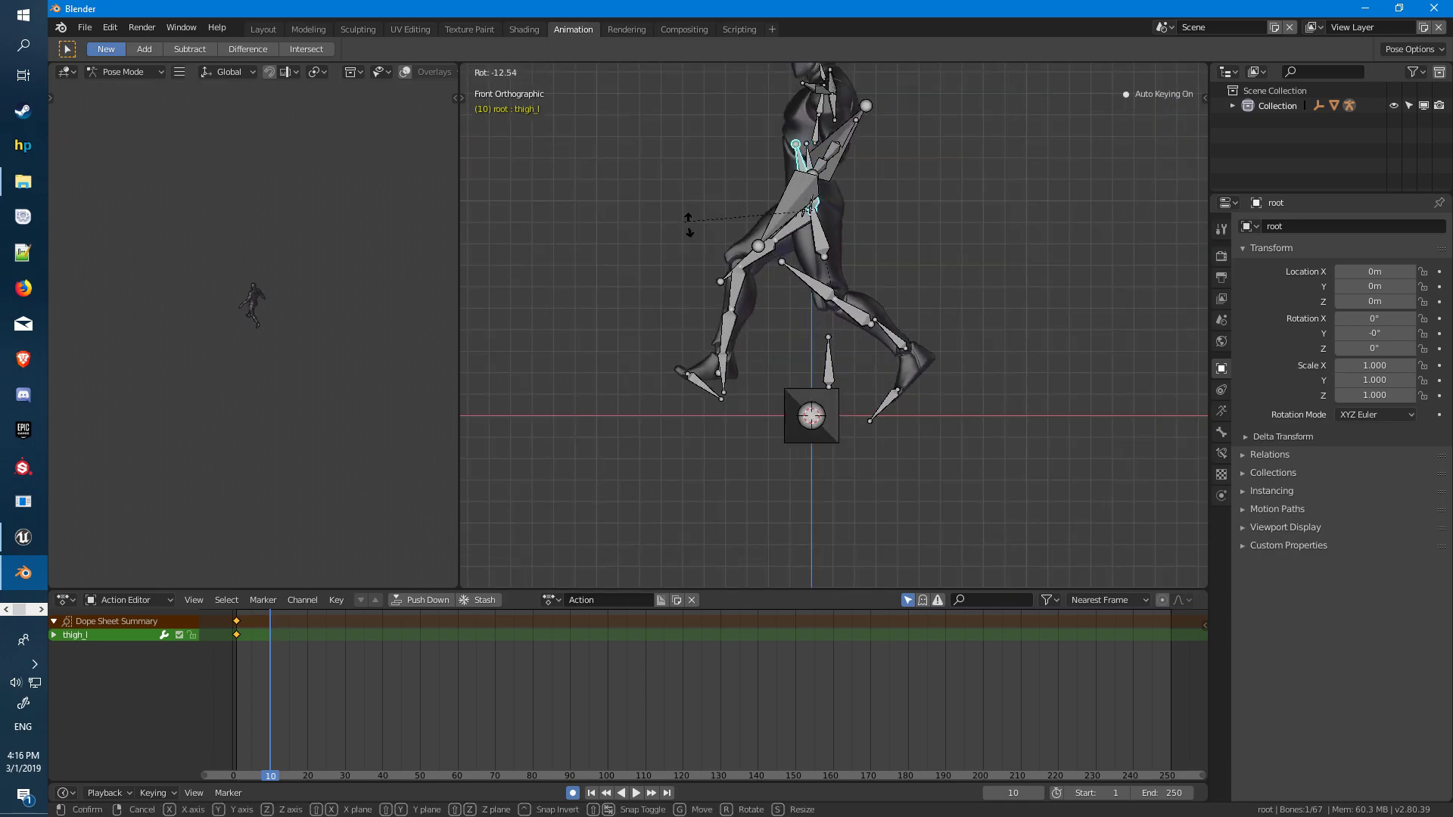
left_click(711, 232)
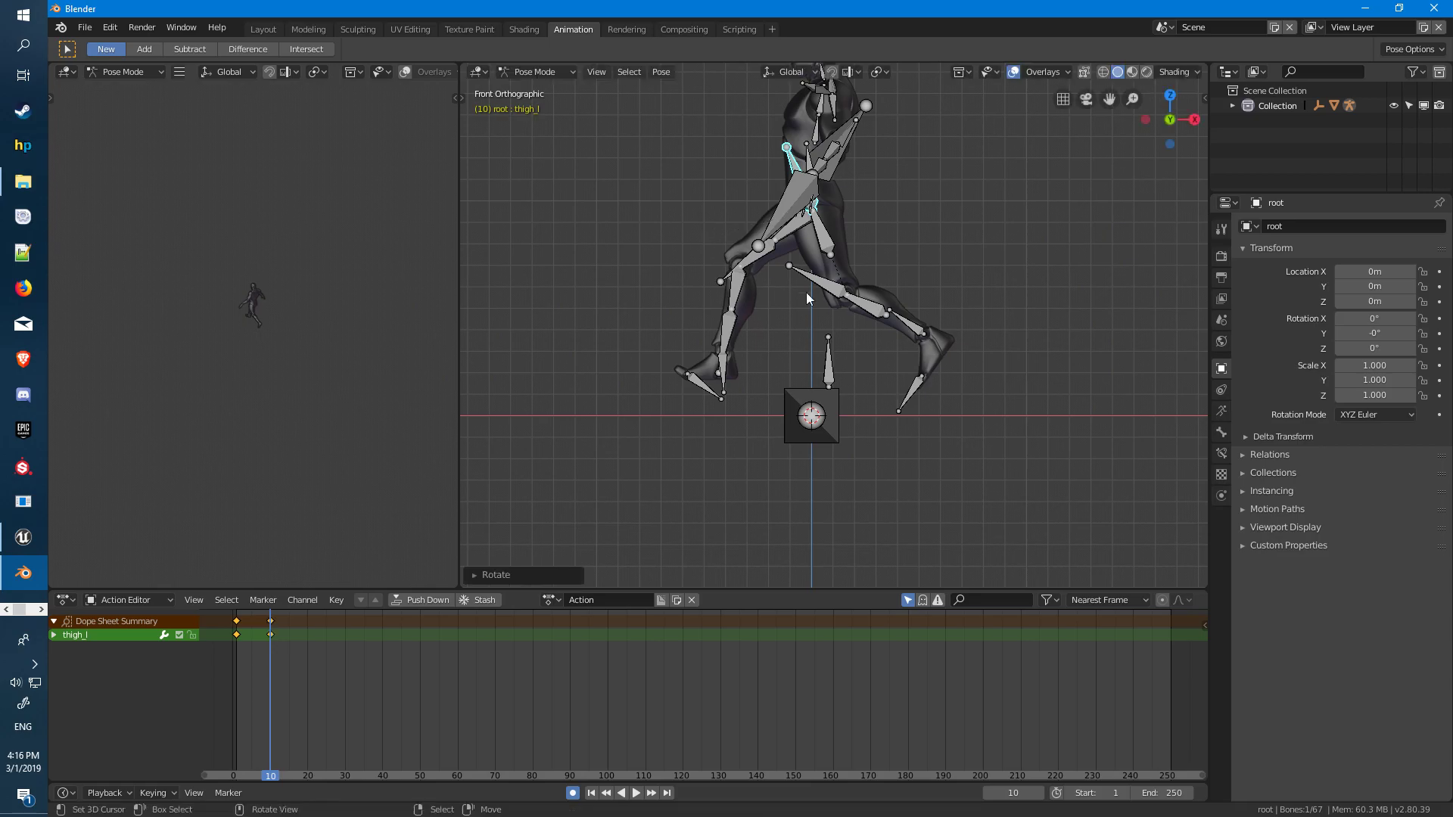
Rotate and key the left foot and left calf
left_click(909, 323)
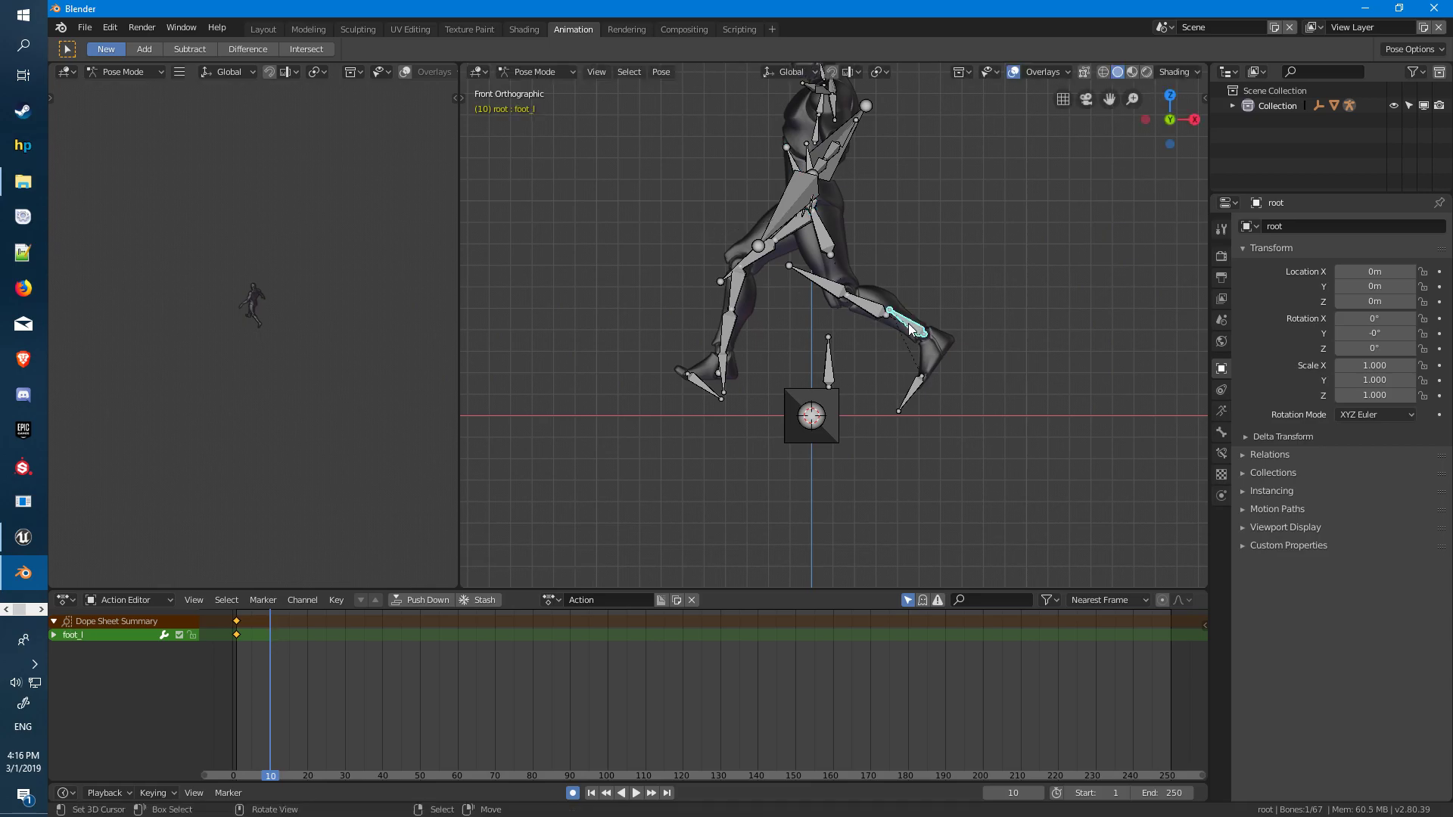
key("r")
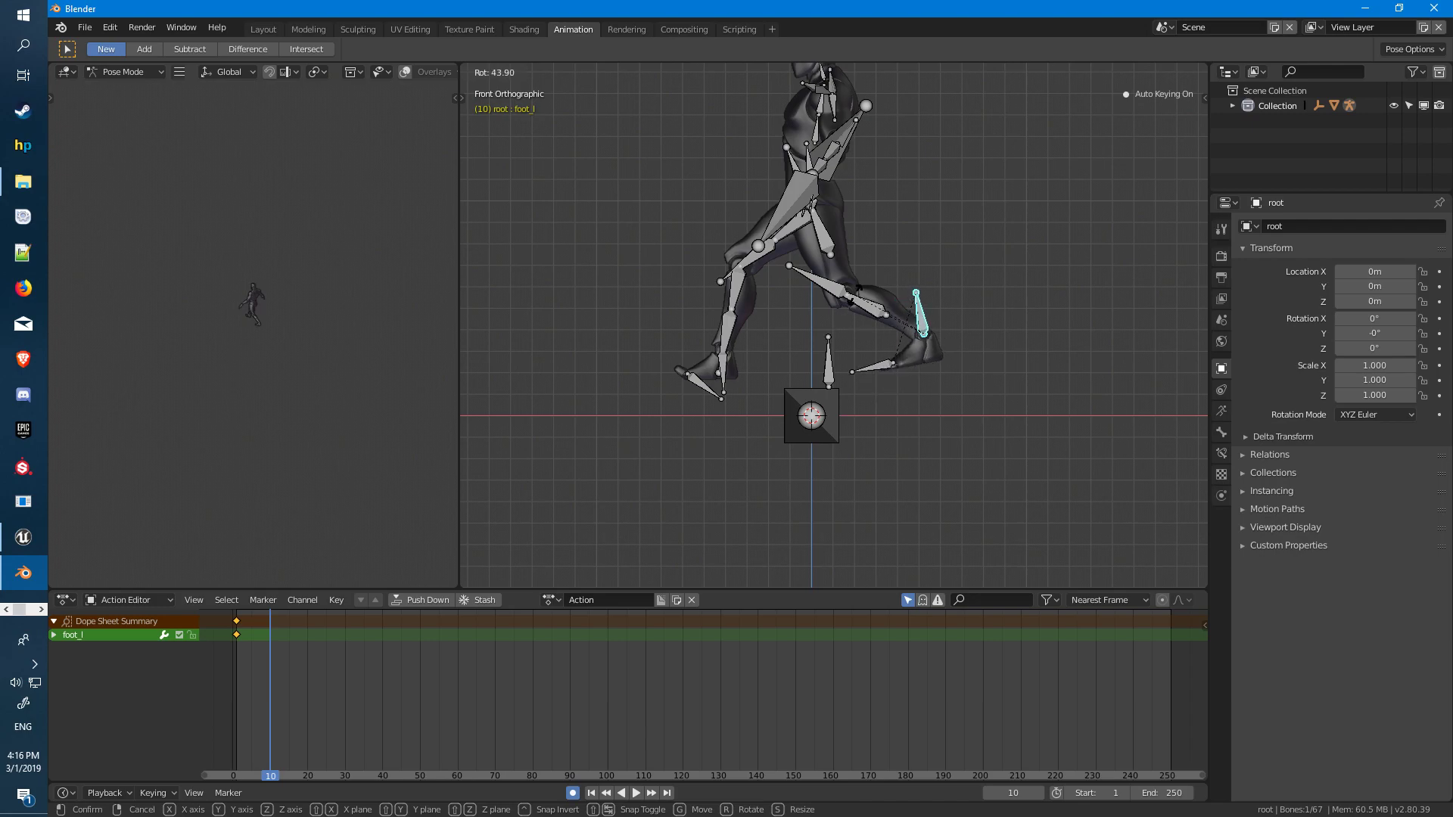
left_click(854, 299)
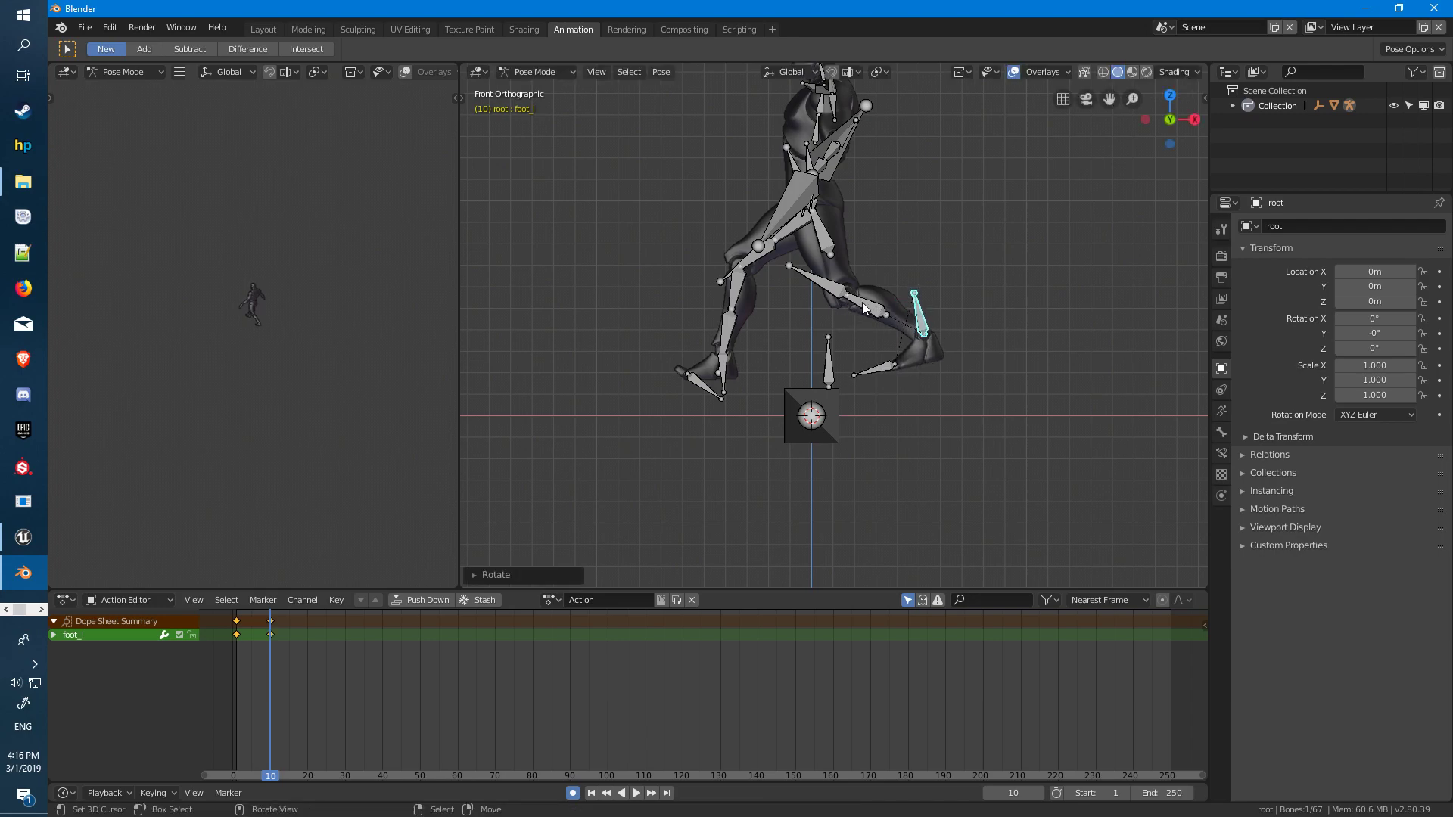
left_click(826, 286)
key("r")
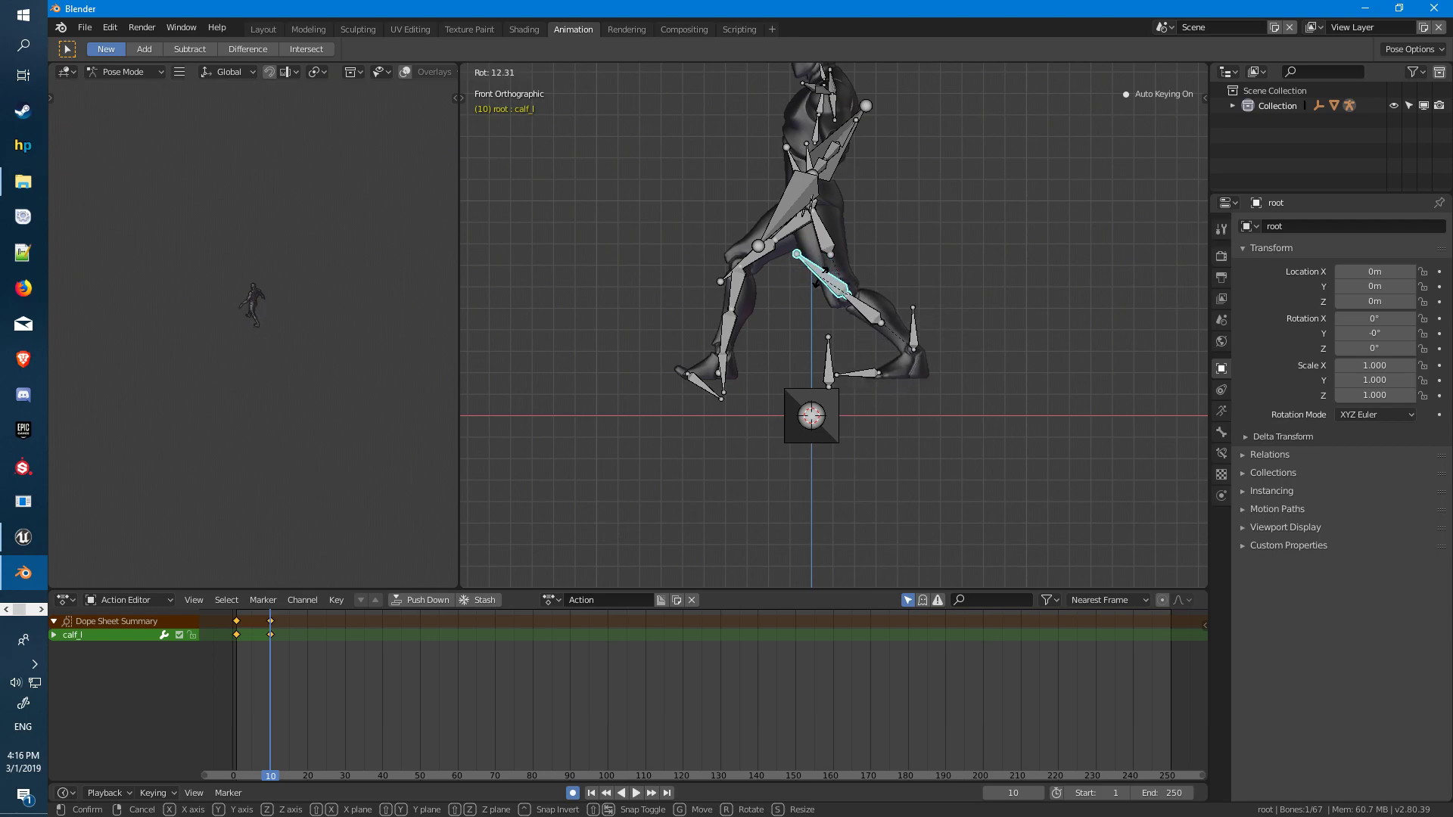
left_click(838, 290)
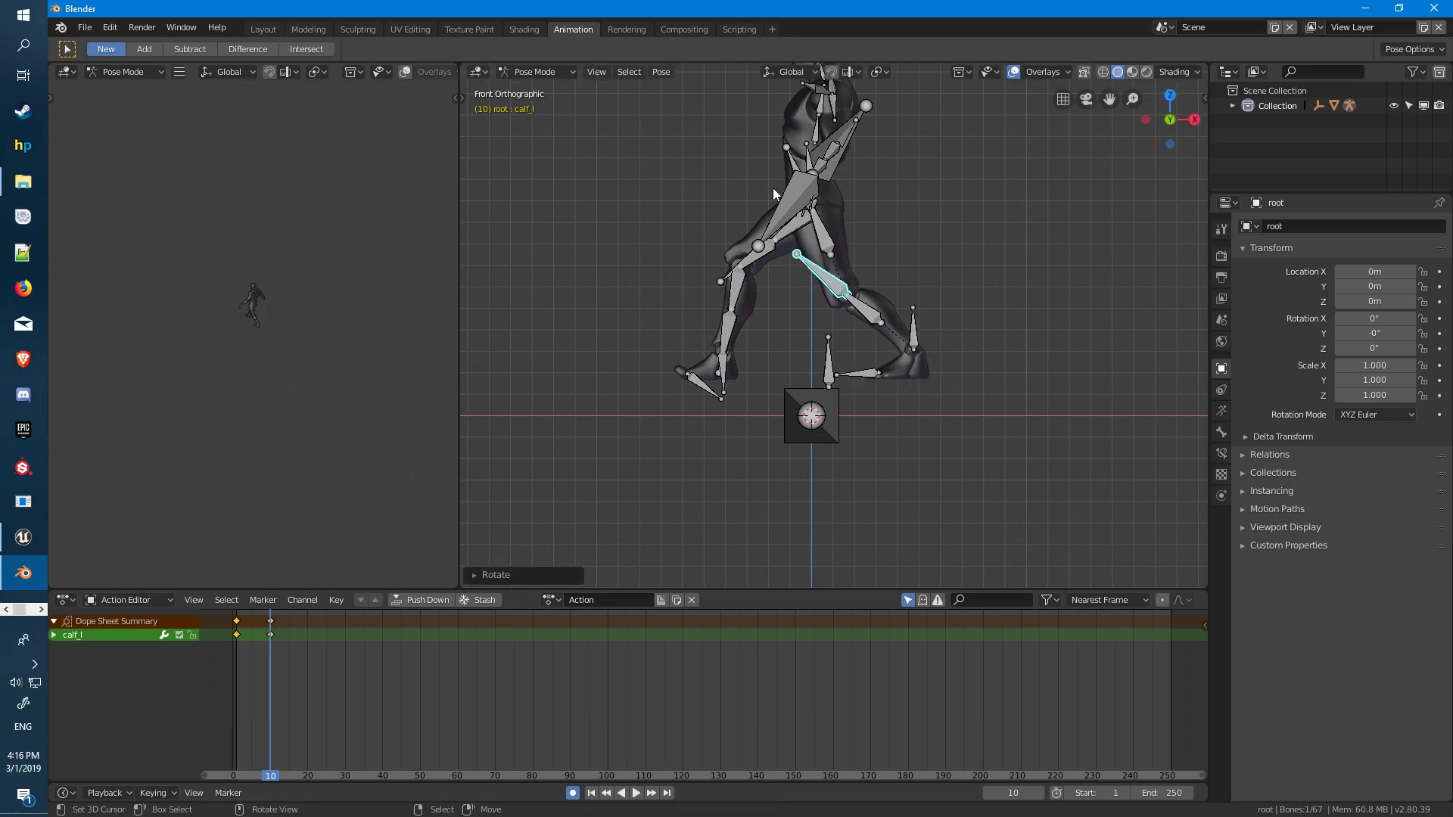
Lower the pelvis bone and key its new position
middle_click_drag(772, 188, 696, 211)
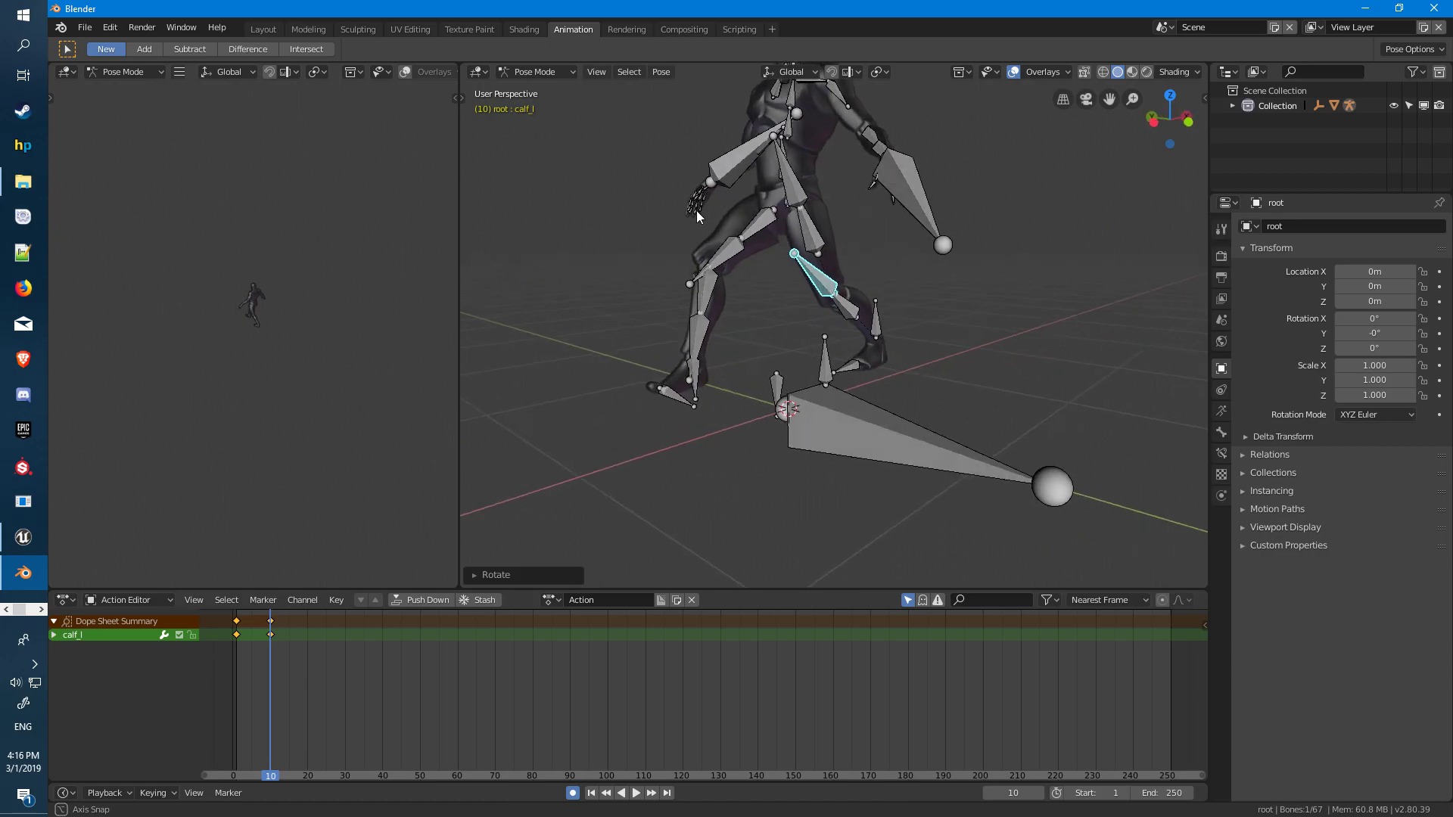
middle_click_drag(696, 210, 781, 196)
left_click(782, 197)
key("KP_3")
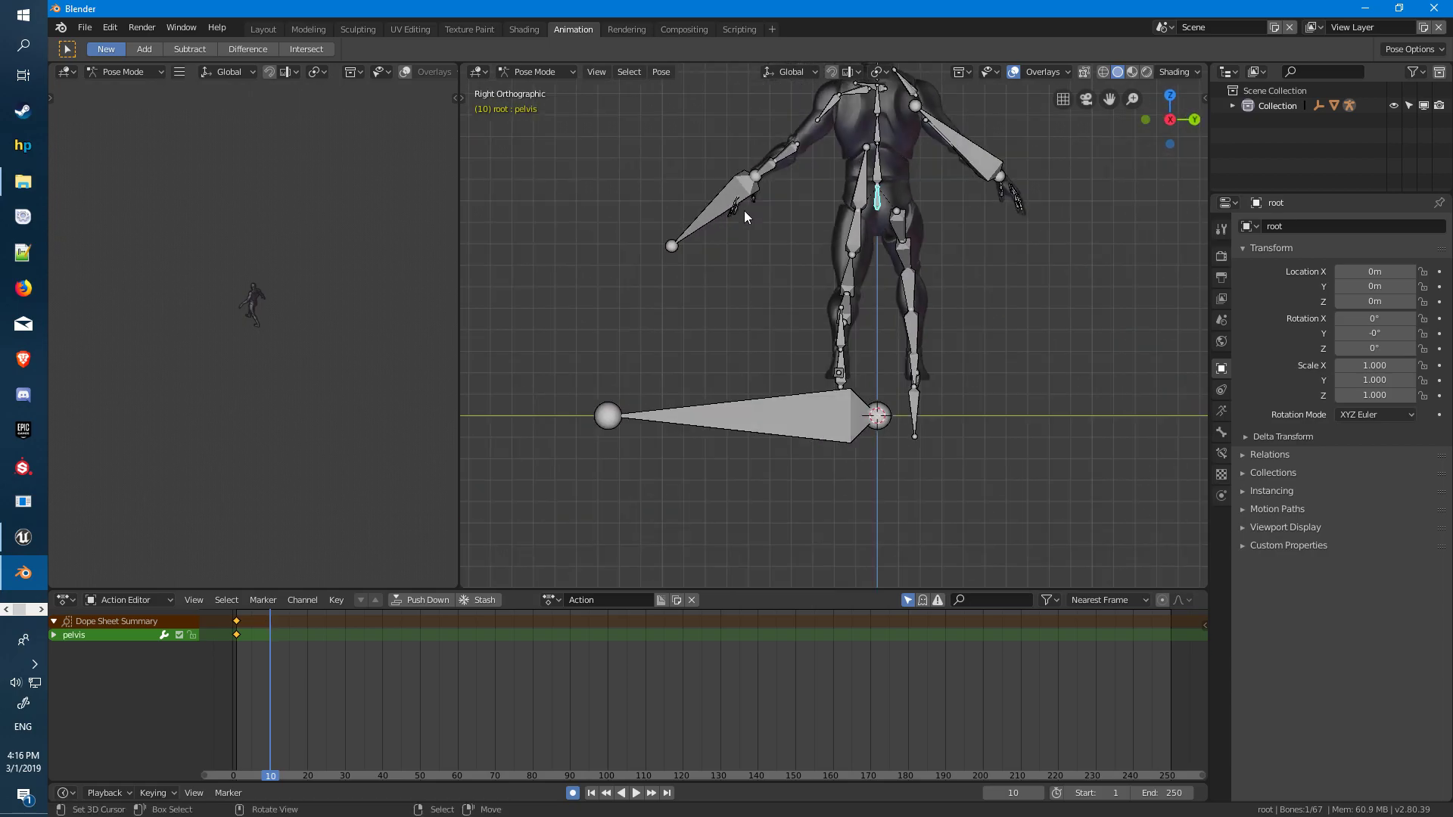
key("KP_1")
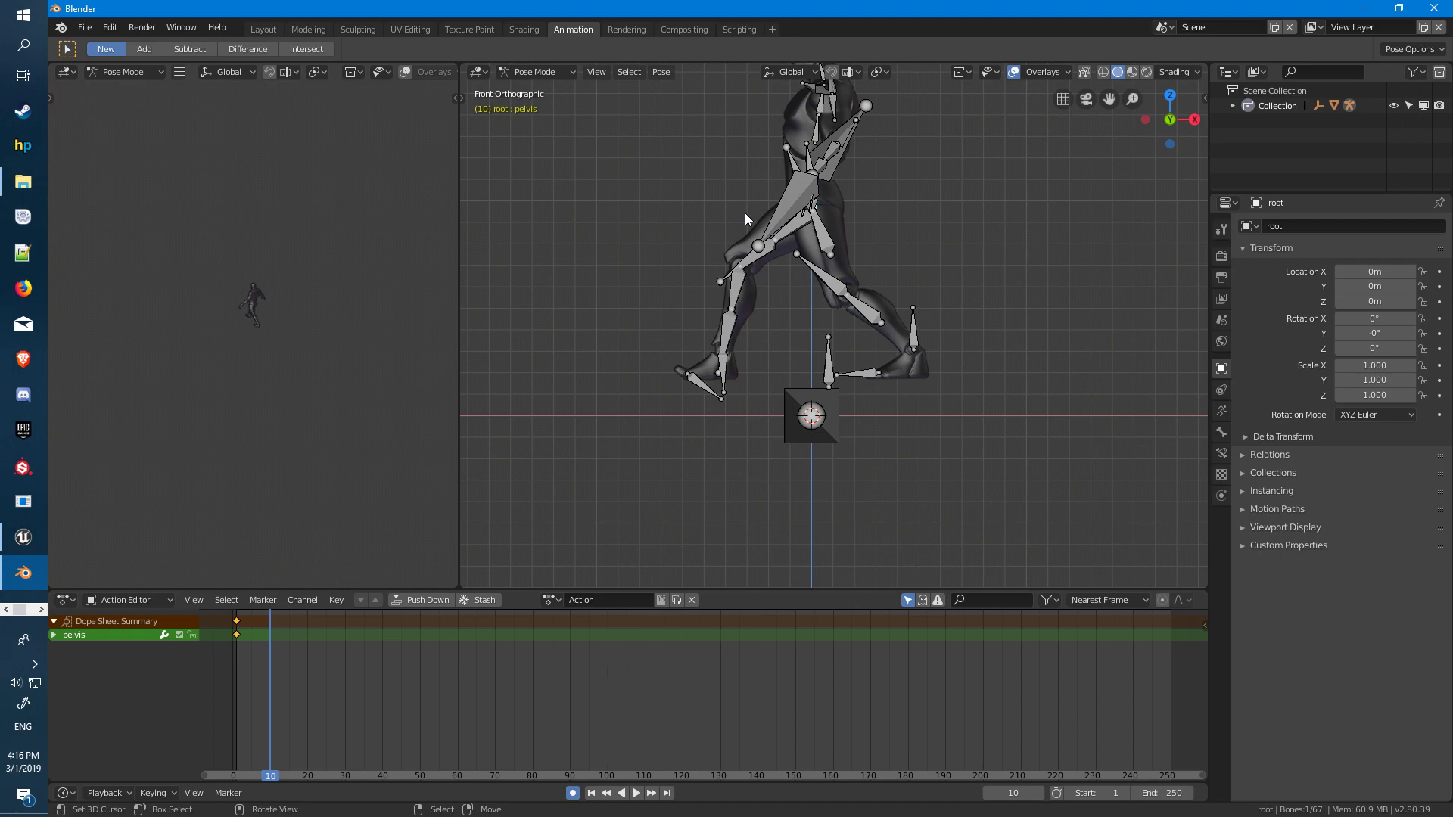
key("g")
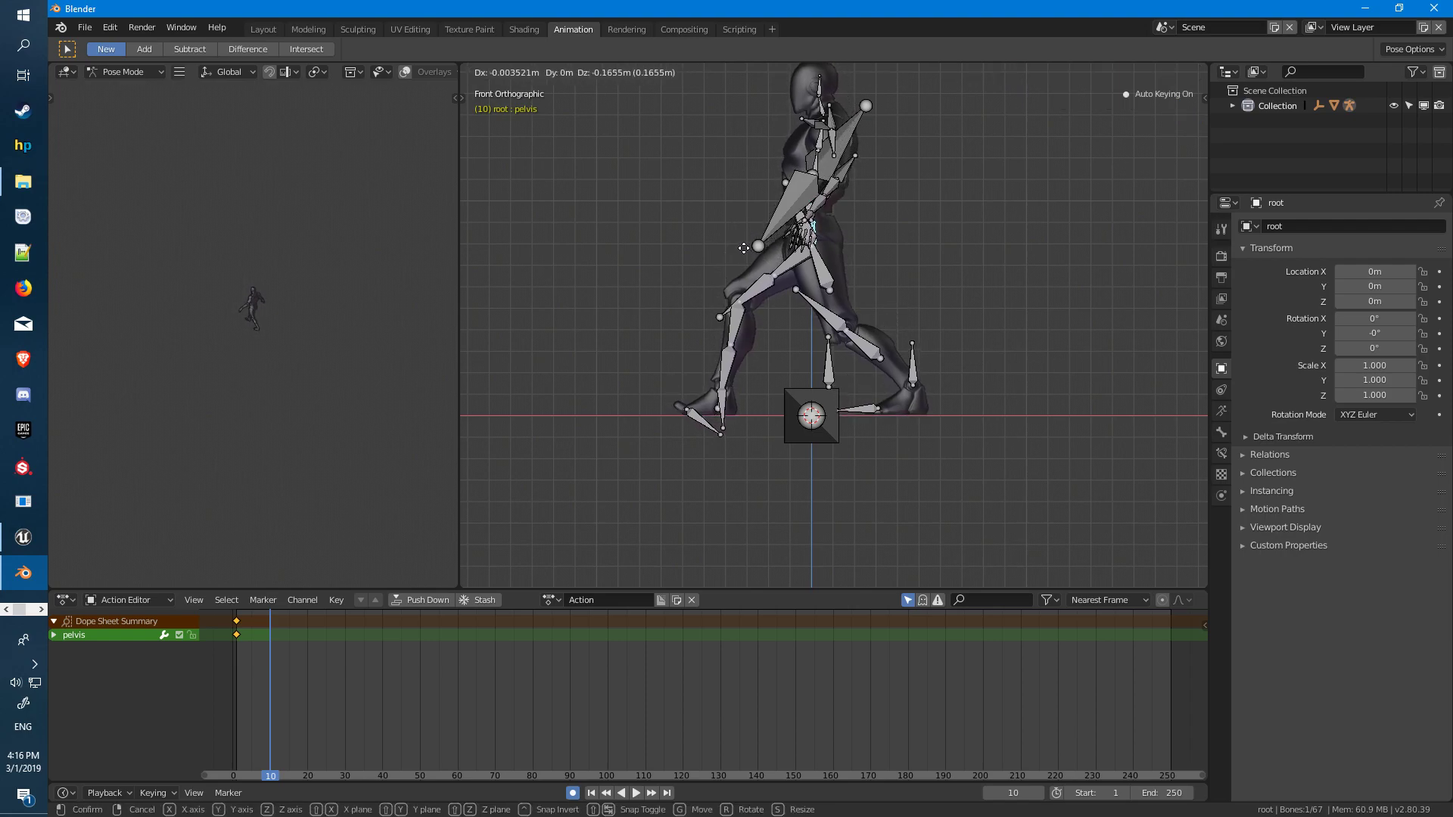
left_click(744, 249)
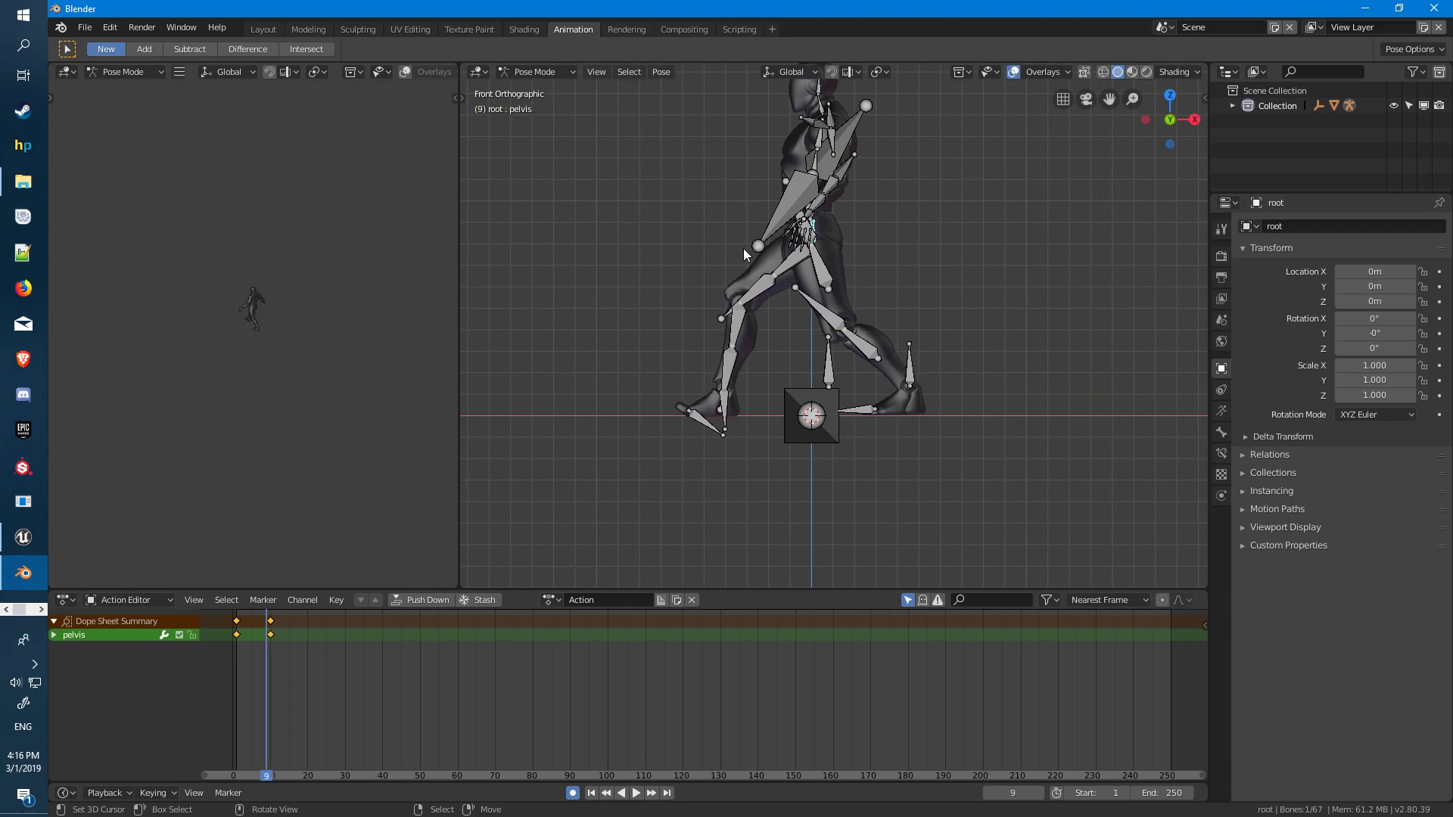
Step back through the frames to preview the walking-step transition
key("shift+Left")
key("Right")
key("Right")
key("Right")
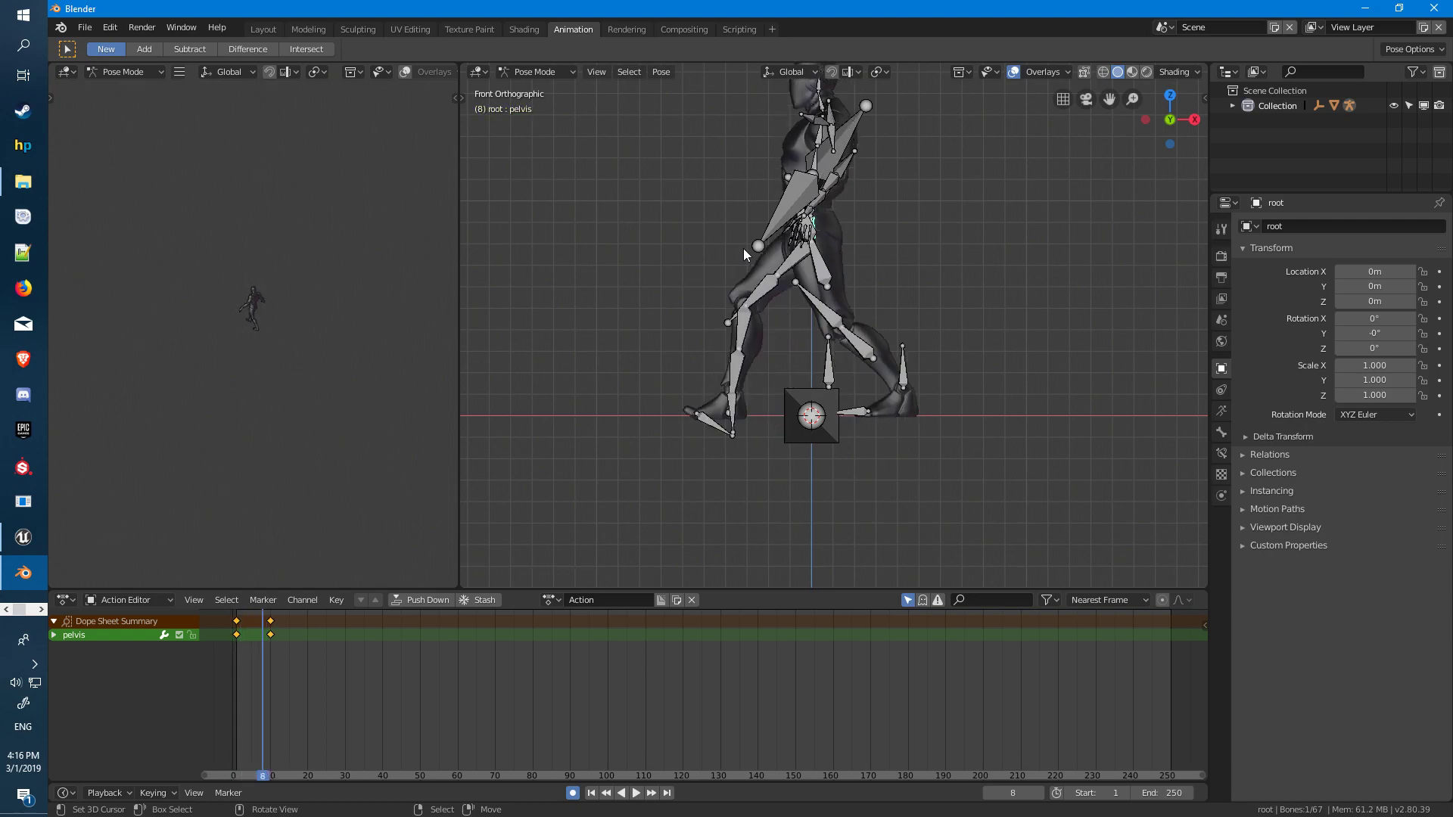
key("Right")
key("Right")
key("Right")
key("Left")
key("Left")
key("Left")
key("Left")
key("Left")
key("Left")
key("Left")
key("Left")
key("Left")
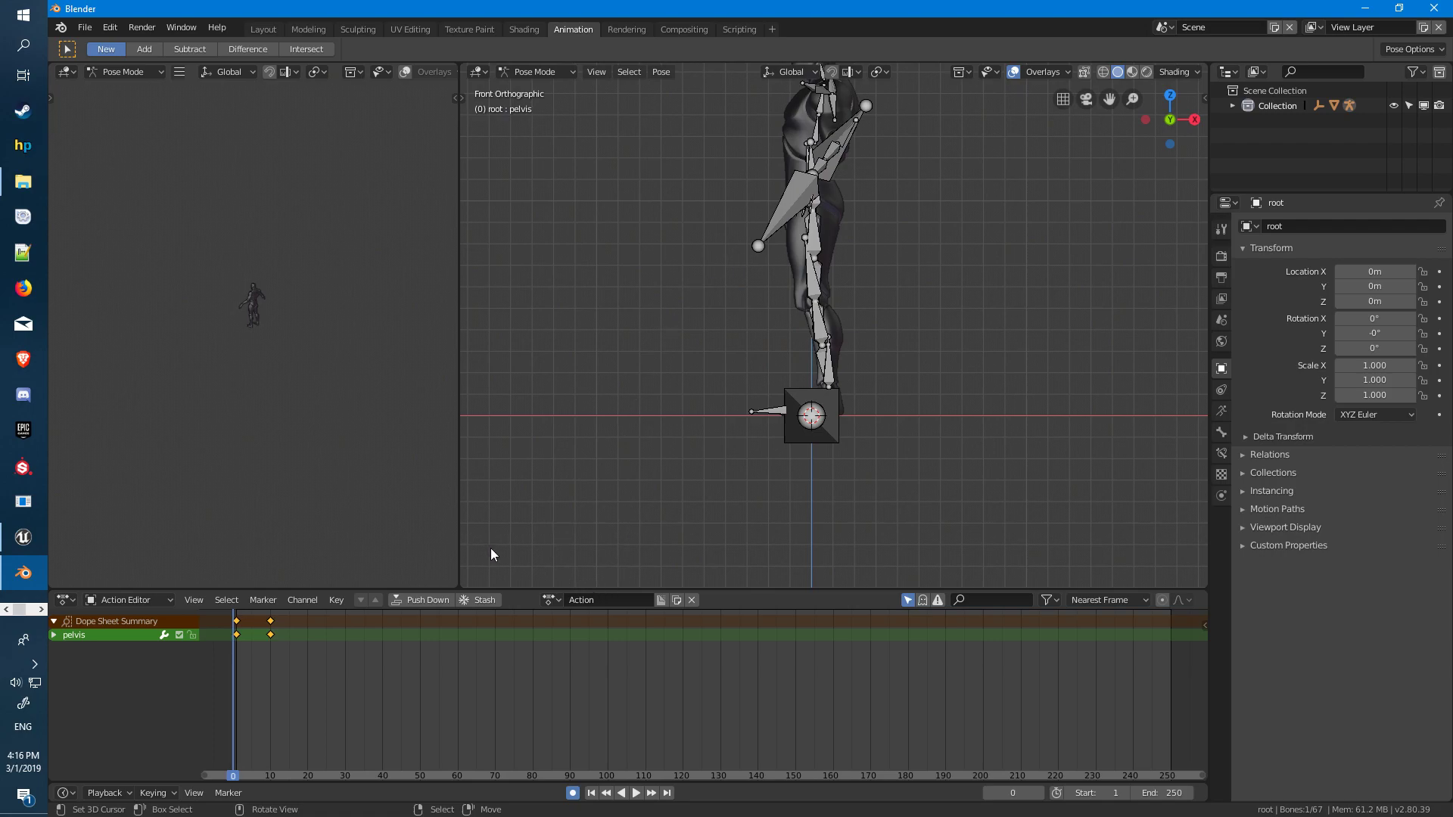
Give the action a fake user, then start an FBX export named step.fbx in skel export setup
left_click(660, 600)
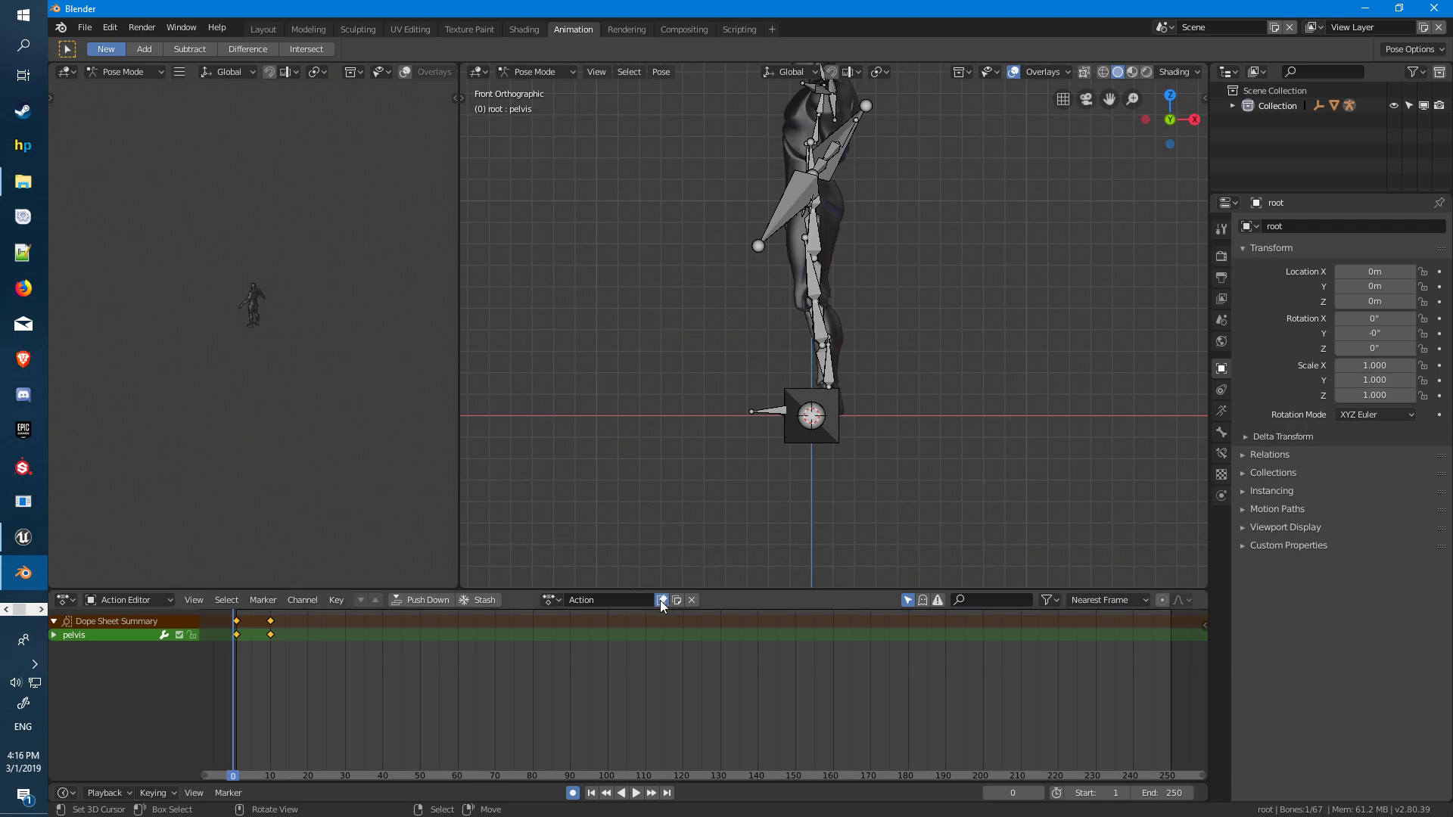
left_click(83, 28)
mouse_move(108, 321)
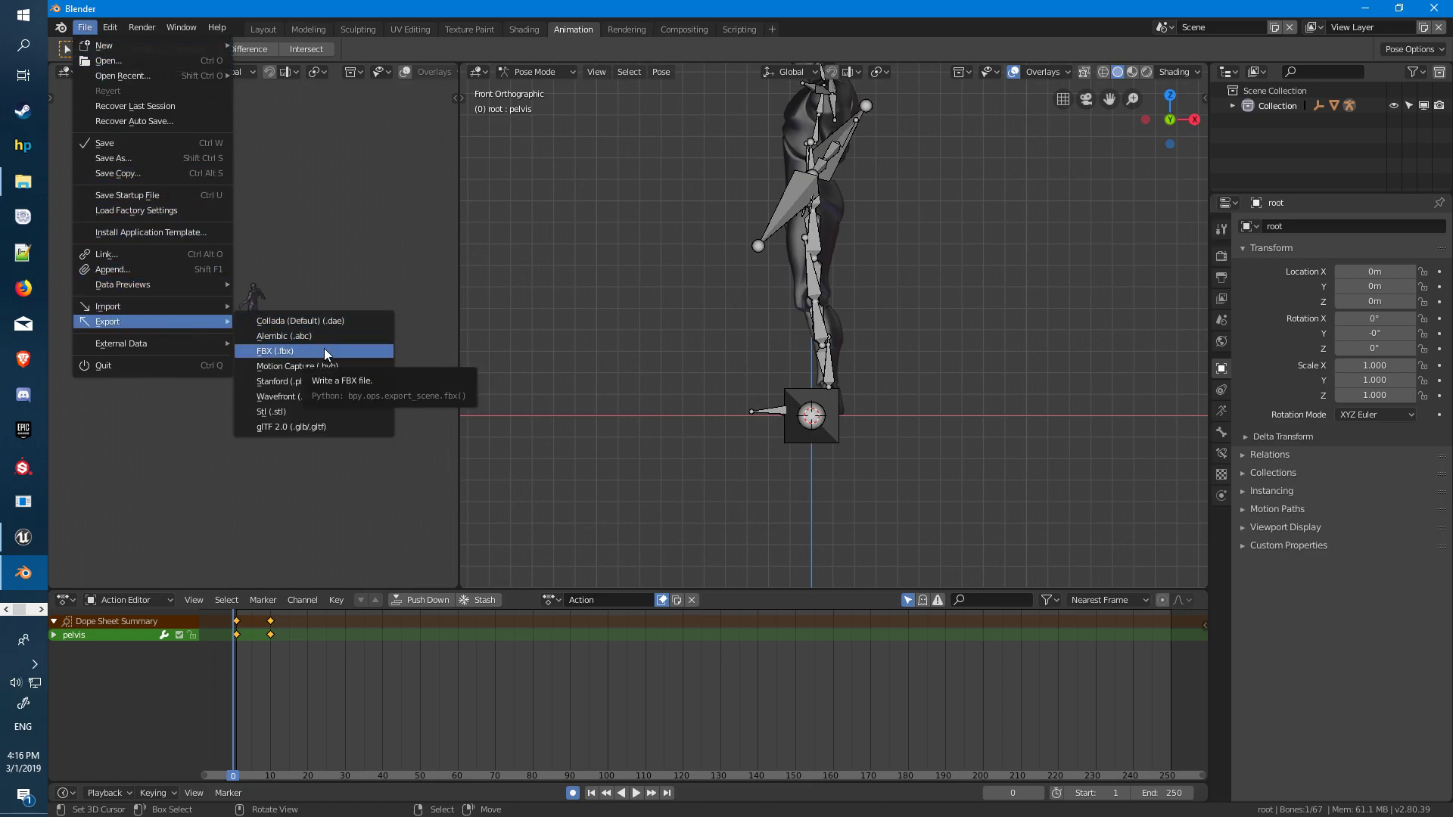
left_click(324, 348)
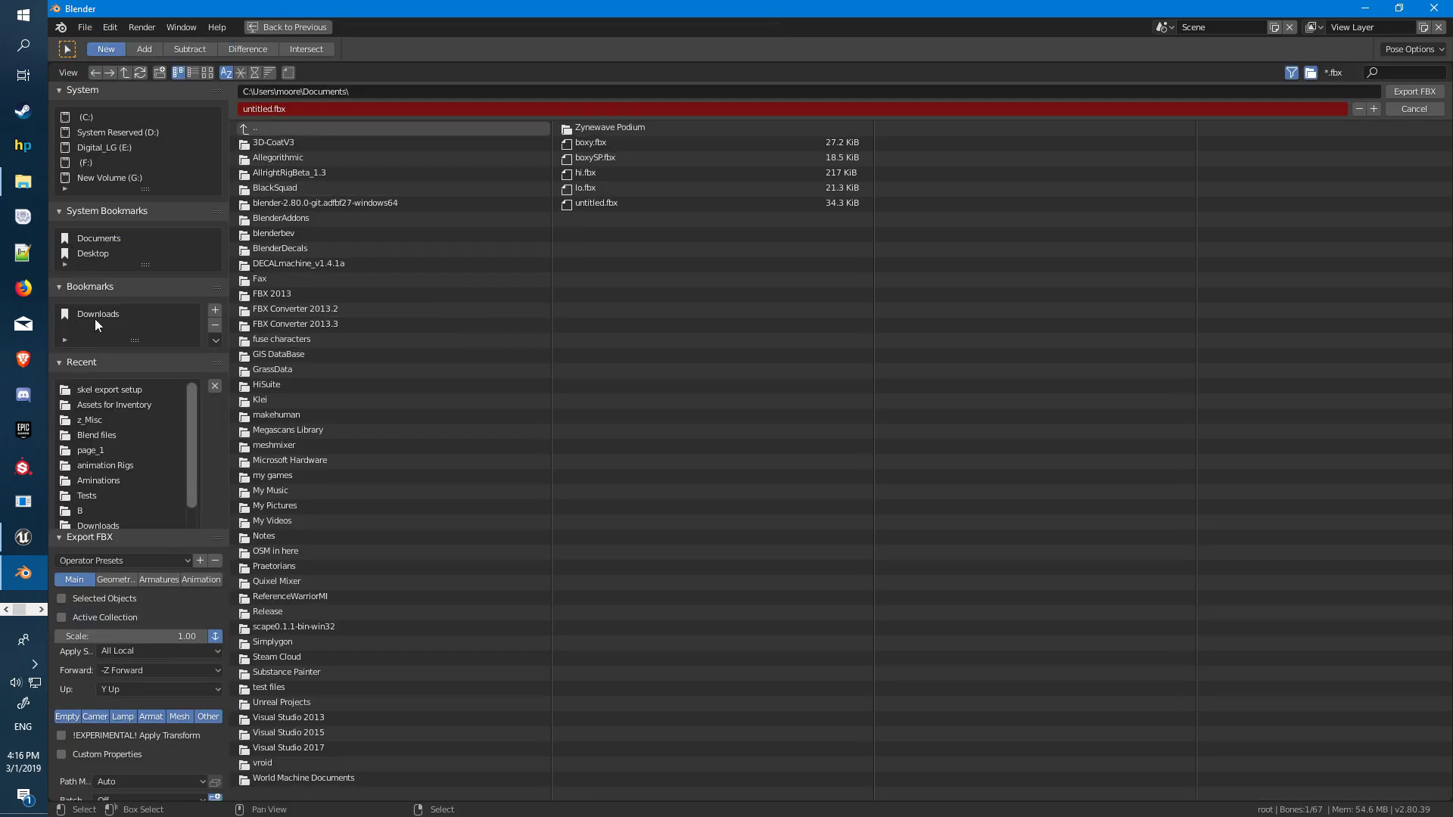
left_click(95, 392)
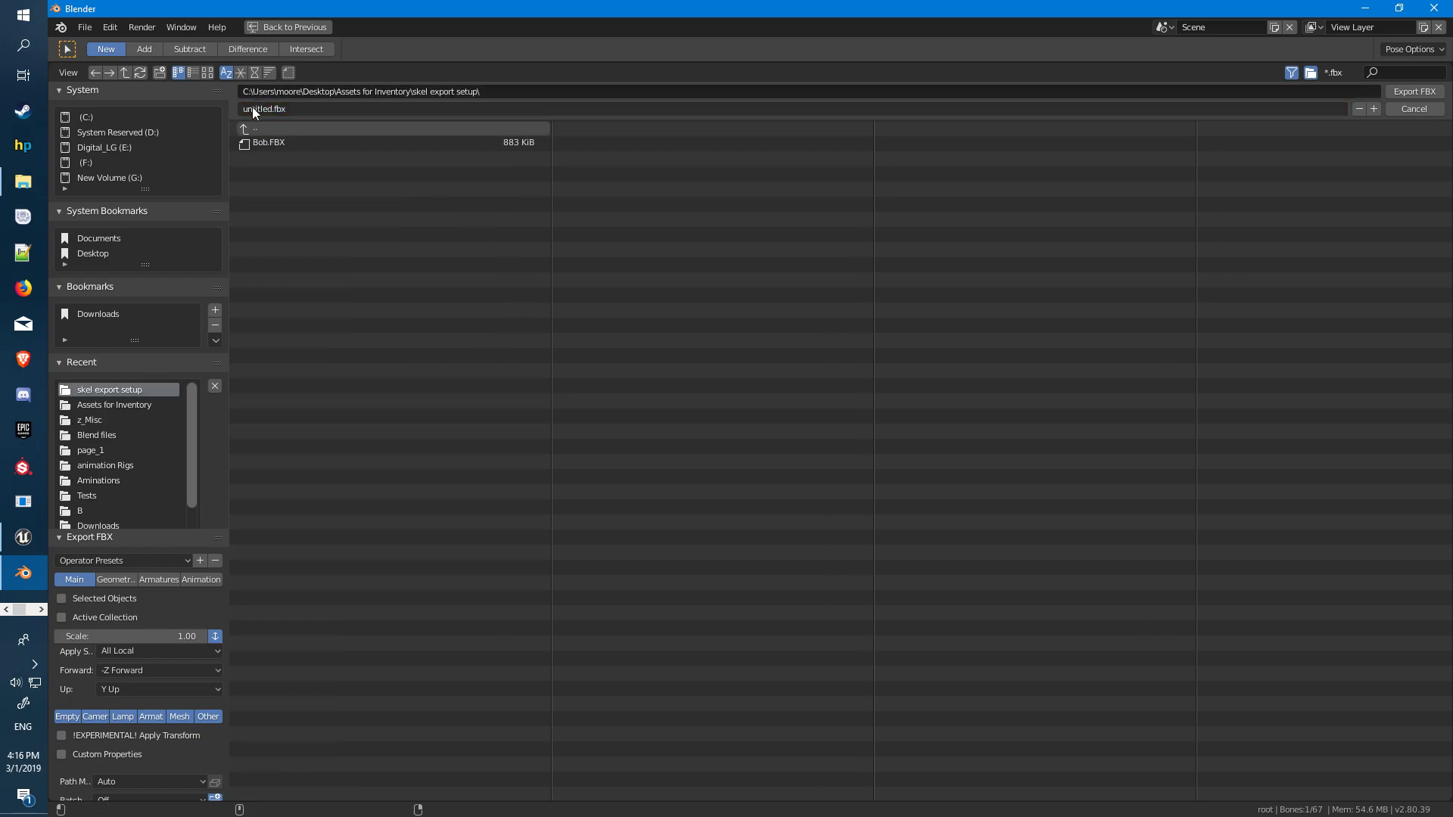
left_click_drag(273, 108, 225, 109)
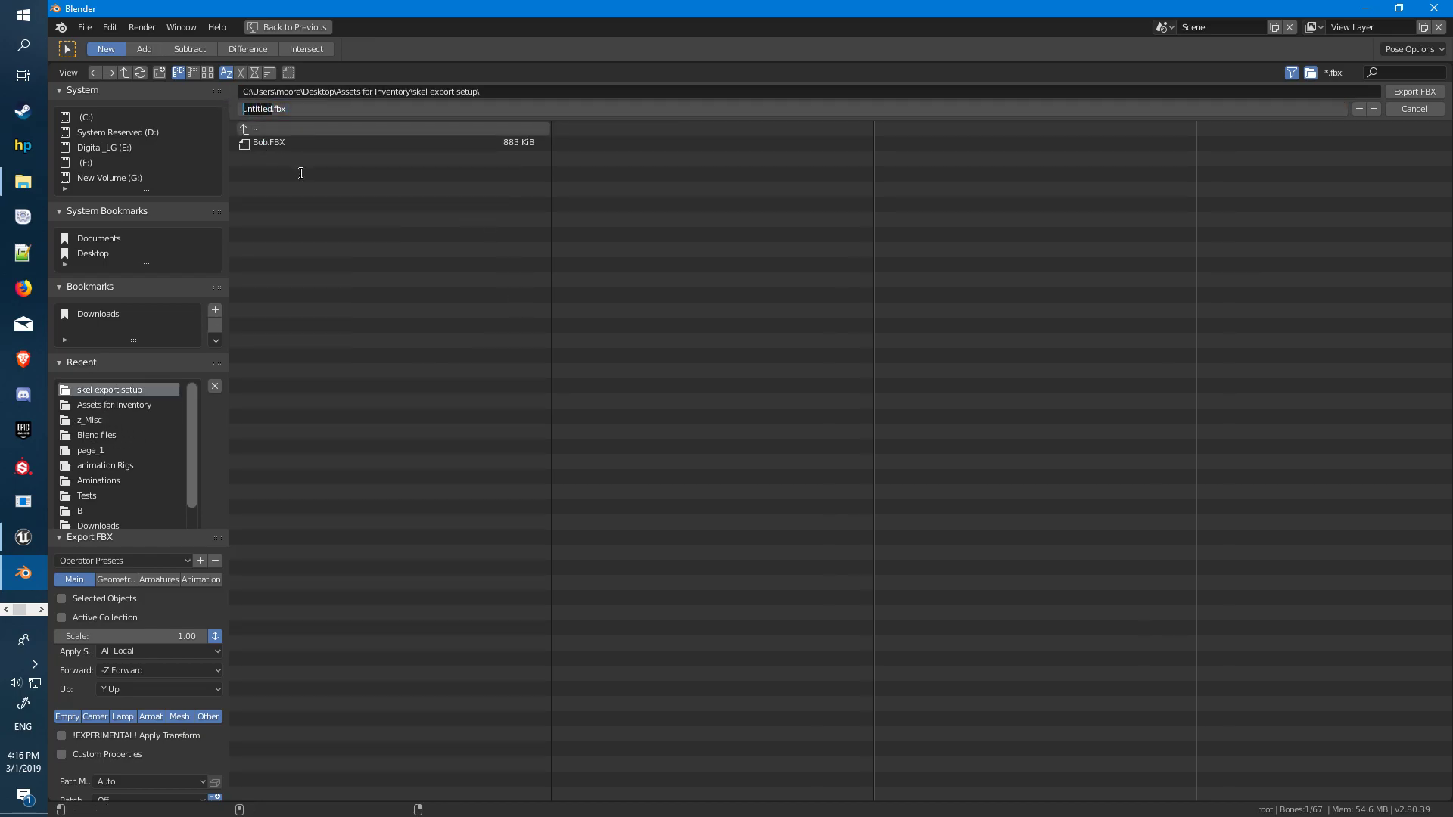
type("step")
key("Return")
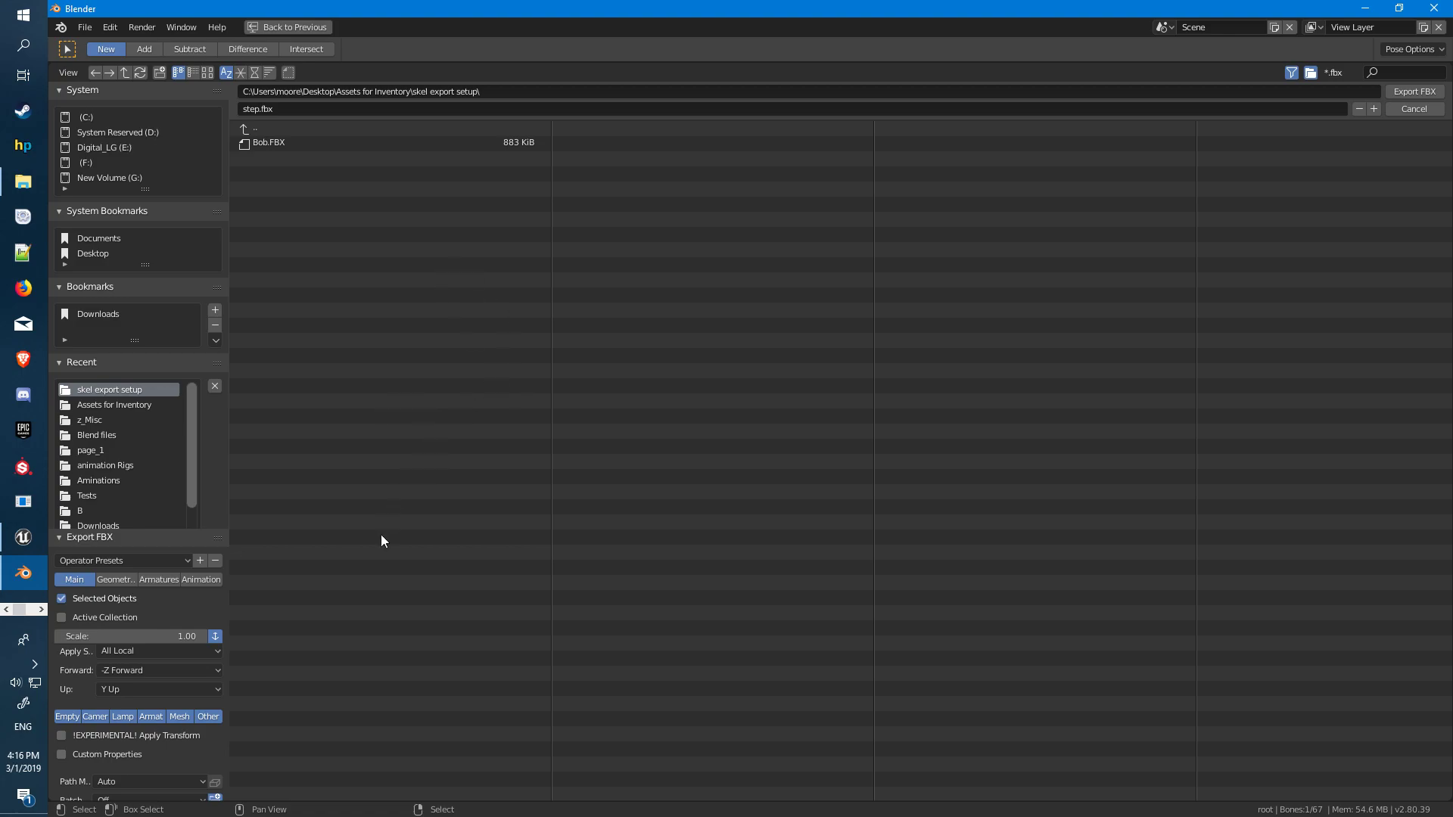
Set the FBX export axes to -X Forward and Z Up, matching the reference screenshot
left_click(25, 185)
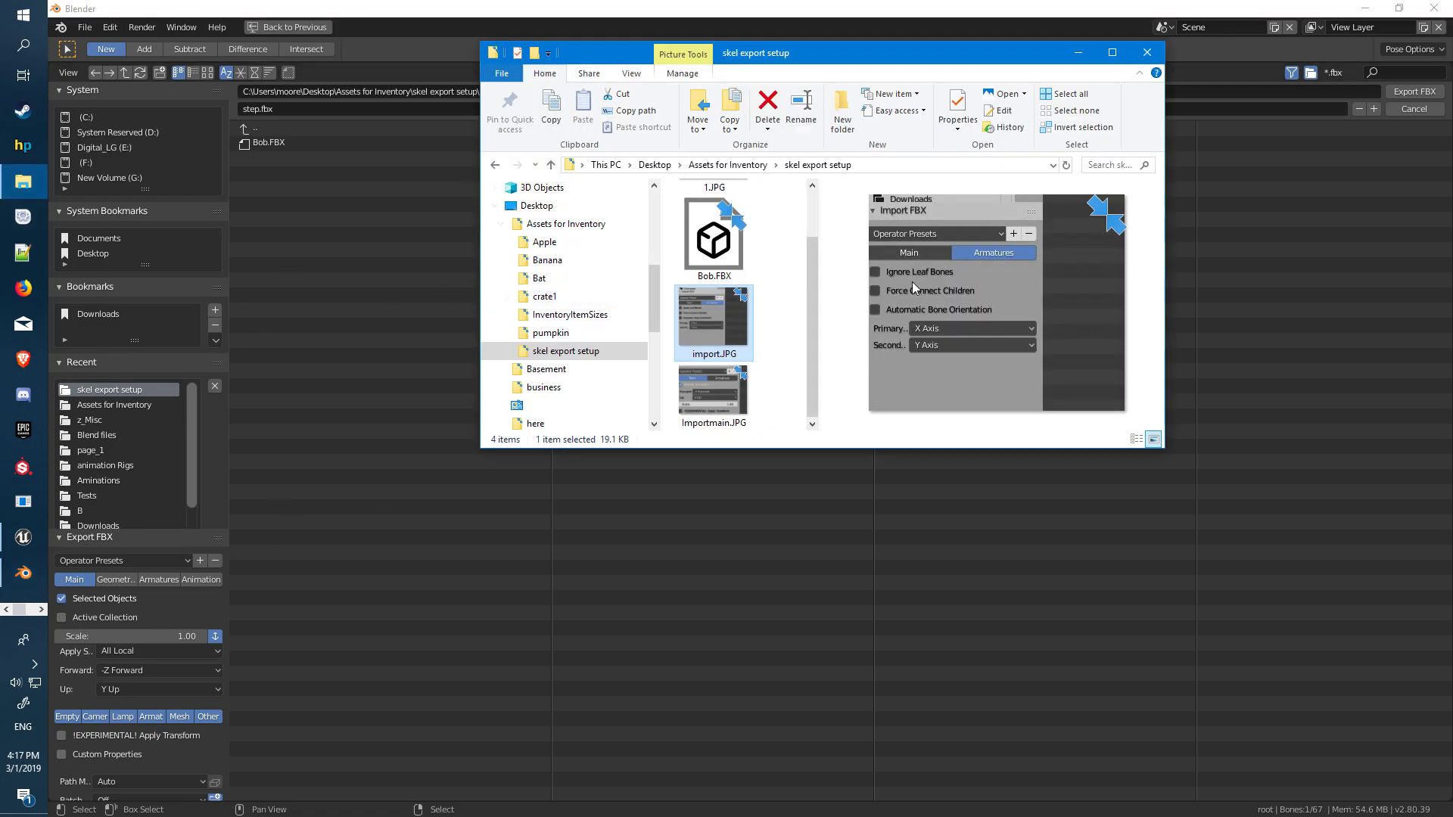
left_click(727, 389)
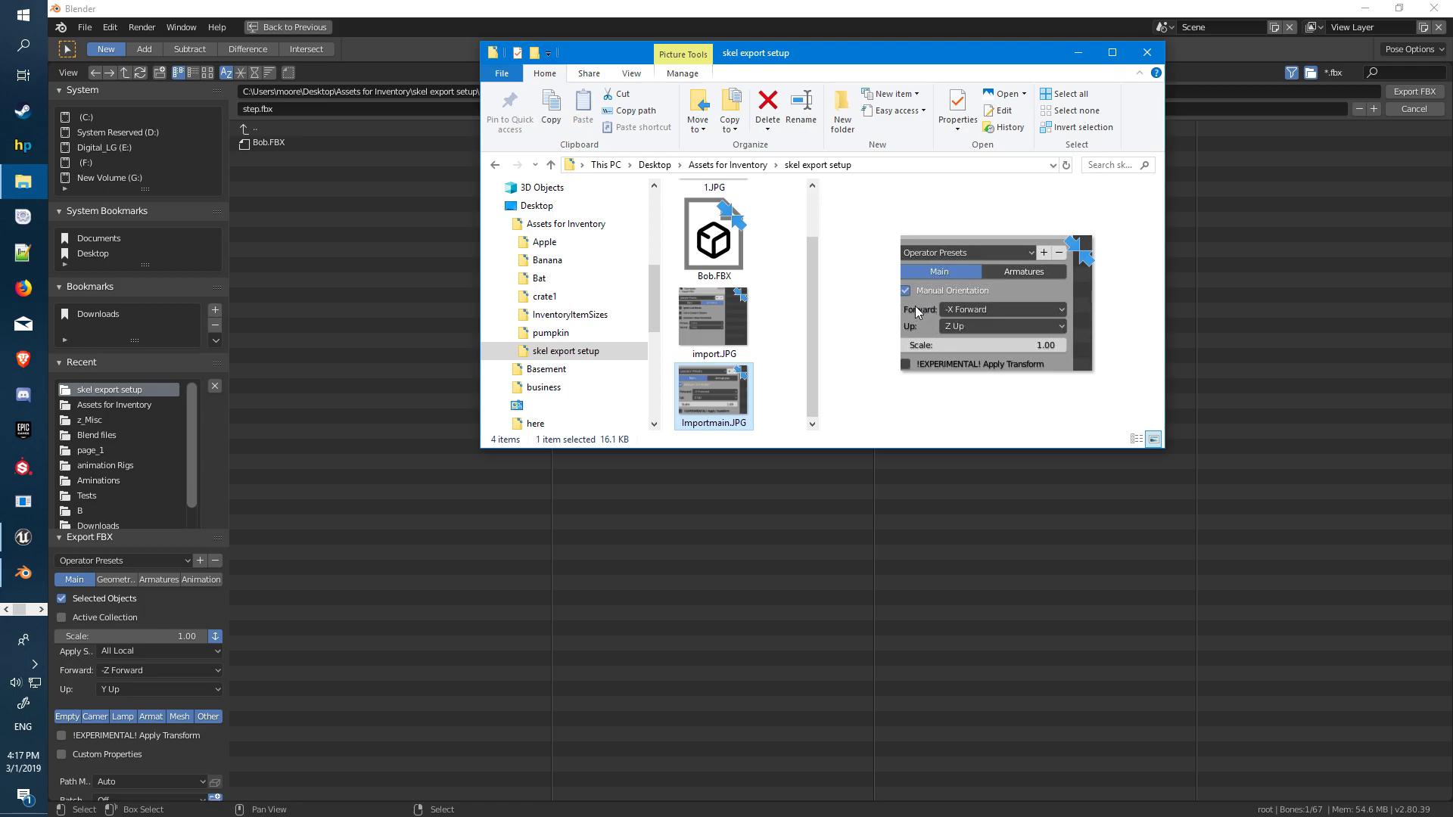
left_click(136, 671)
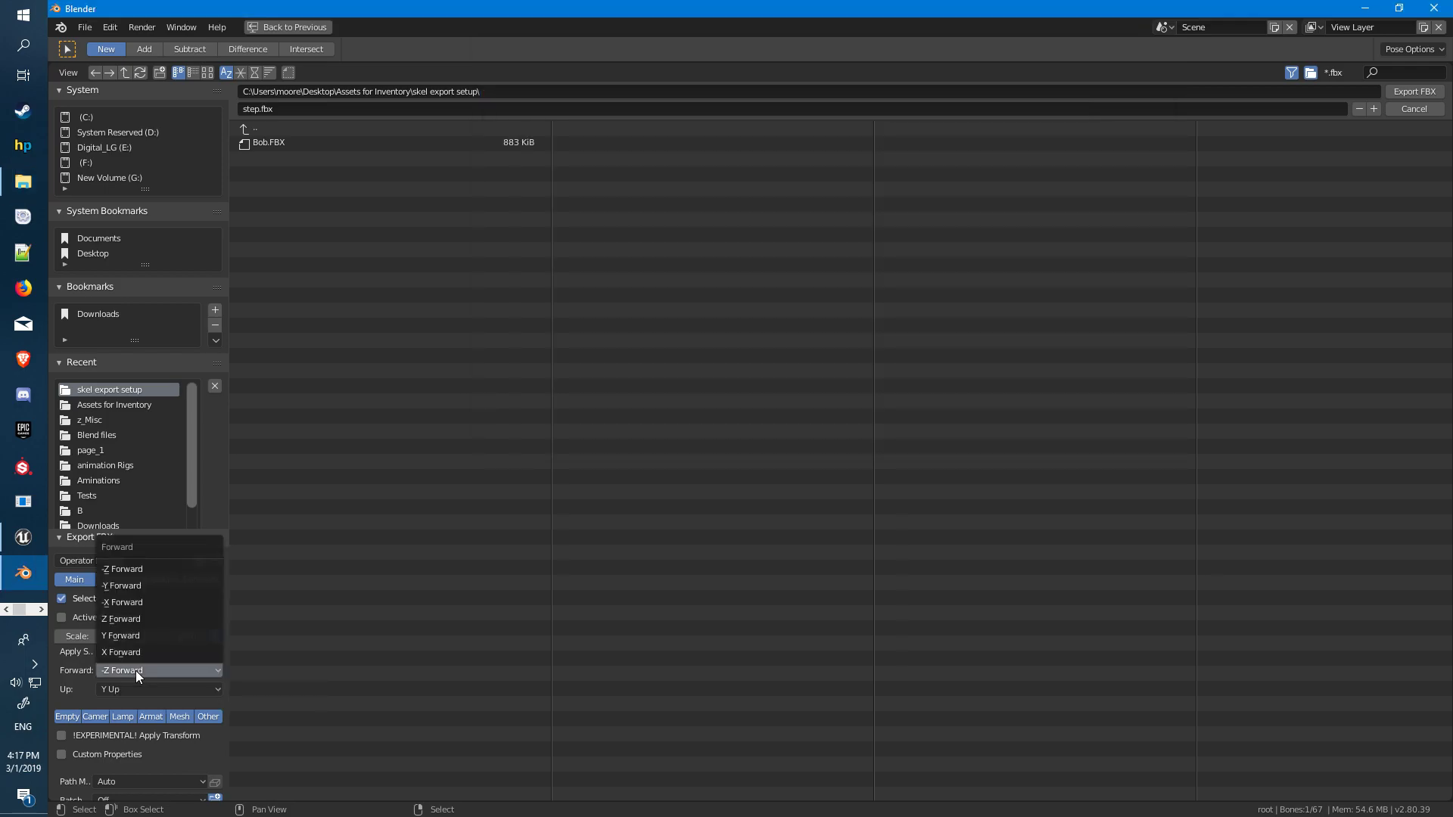
left_click(125, 603)
left_click(140, 692)
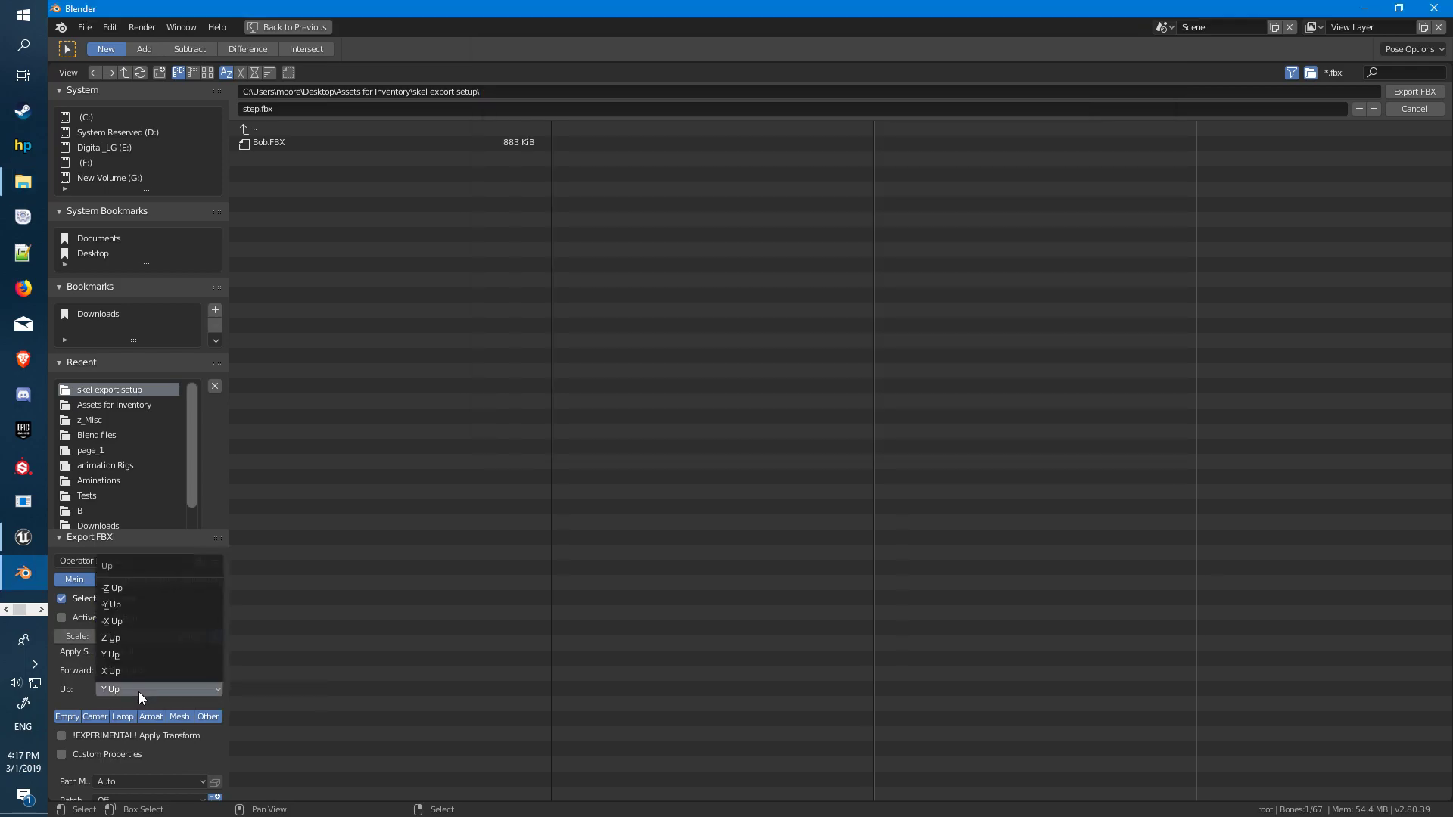
left_click(132, 638)
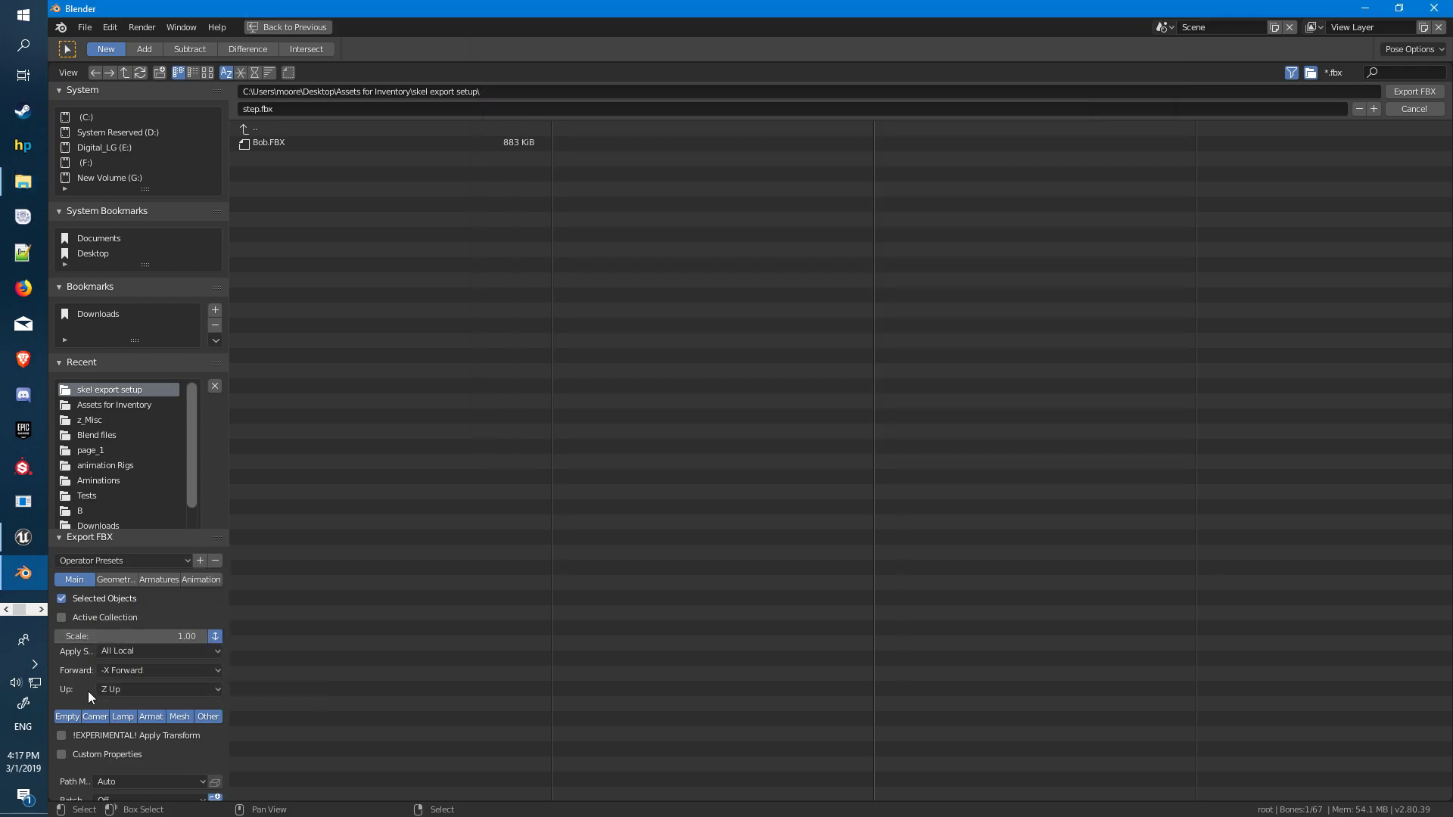
Set Primary Bone Axis to X Axis and Secondary Bone Axis to Y Axis
left_click(159, 580)
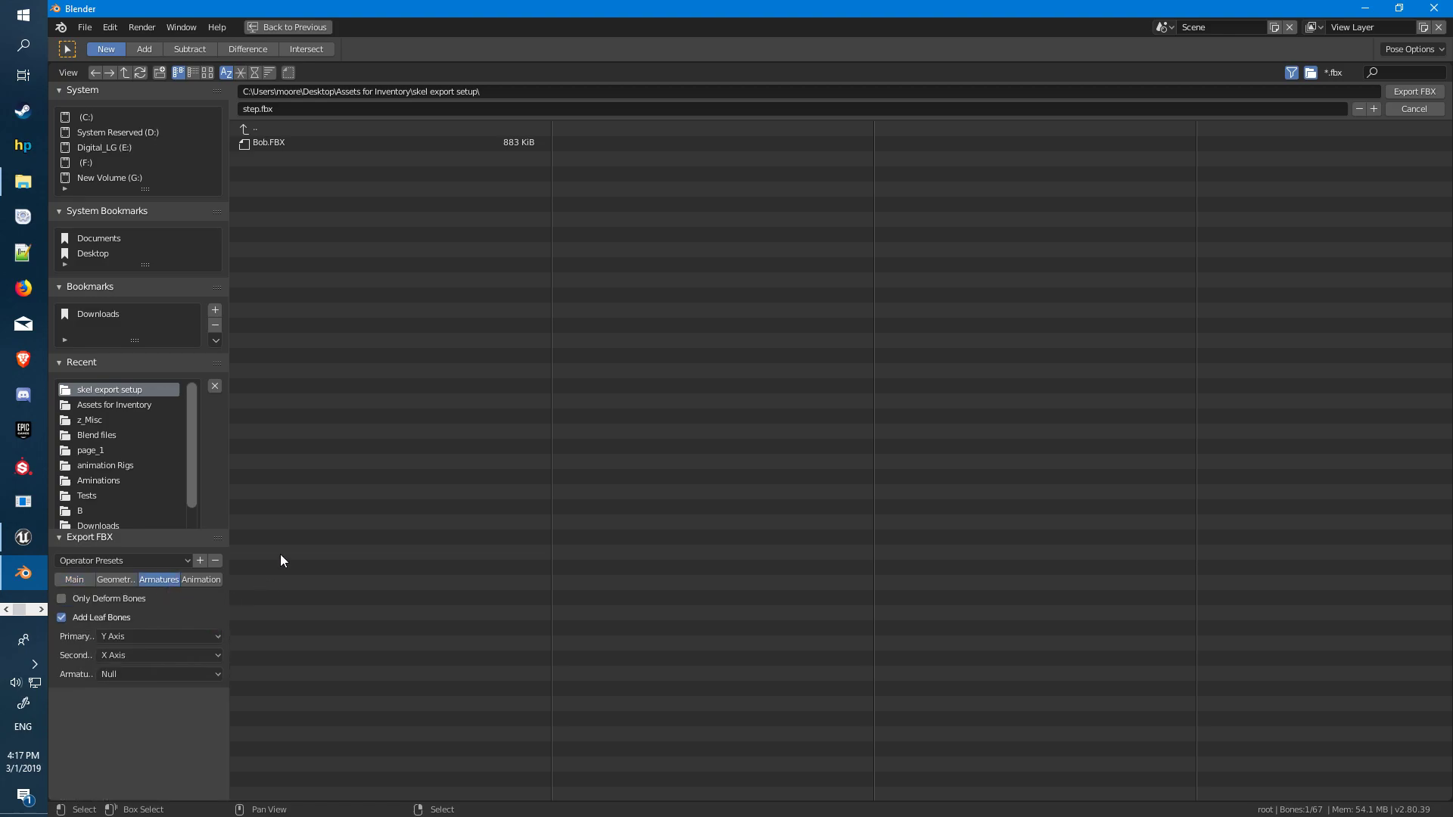
left_click(23, 181)
left_click(716, 324)
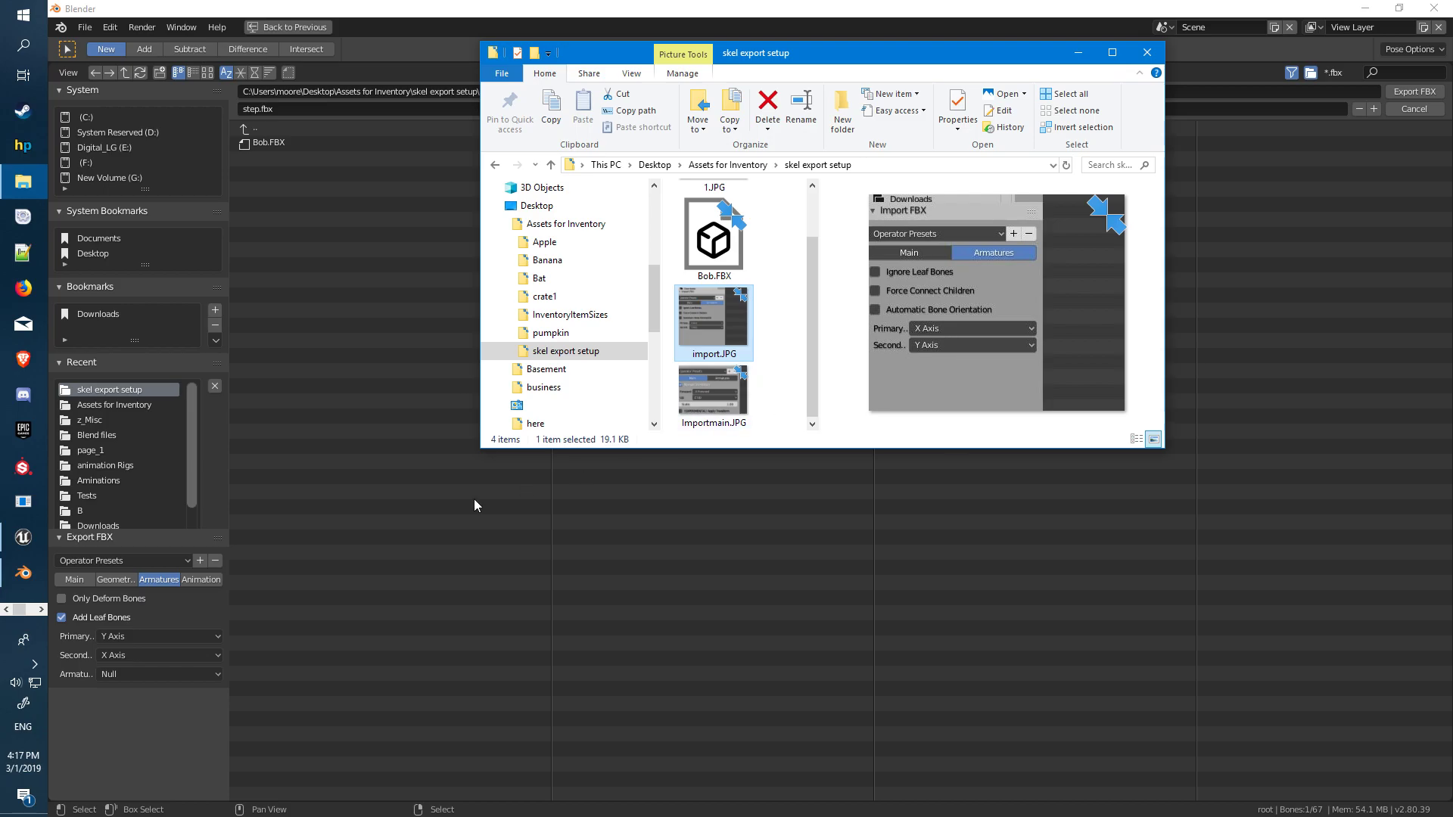
left_click(144, 637)
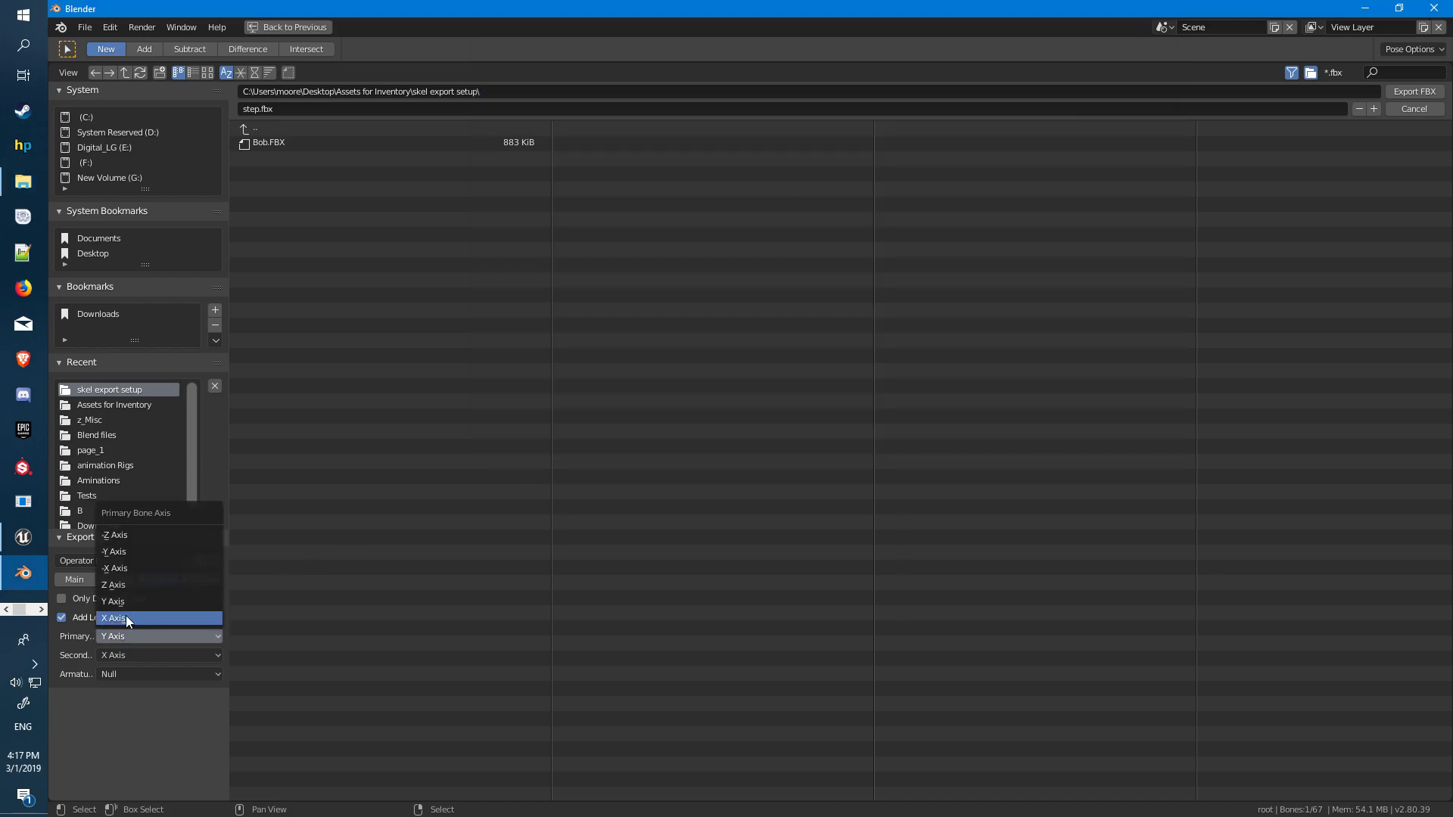
left_click(126, 616)
left_click(134, 655)
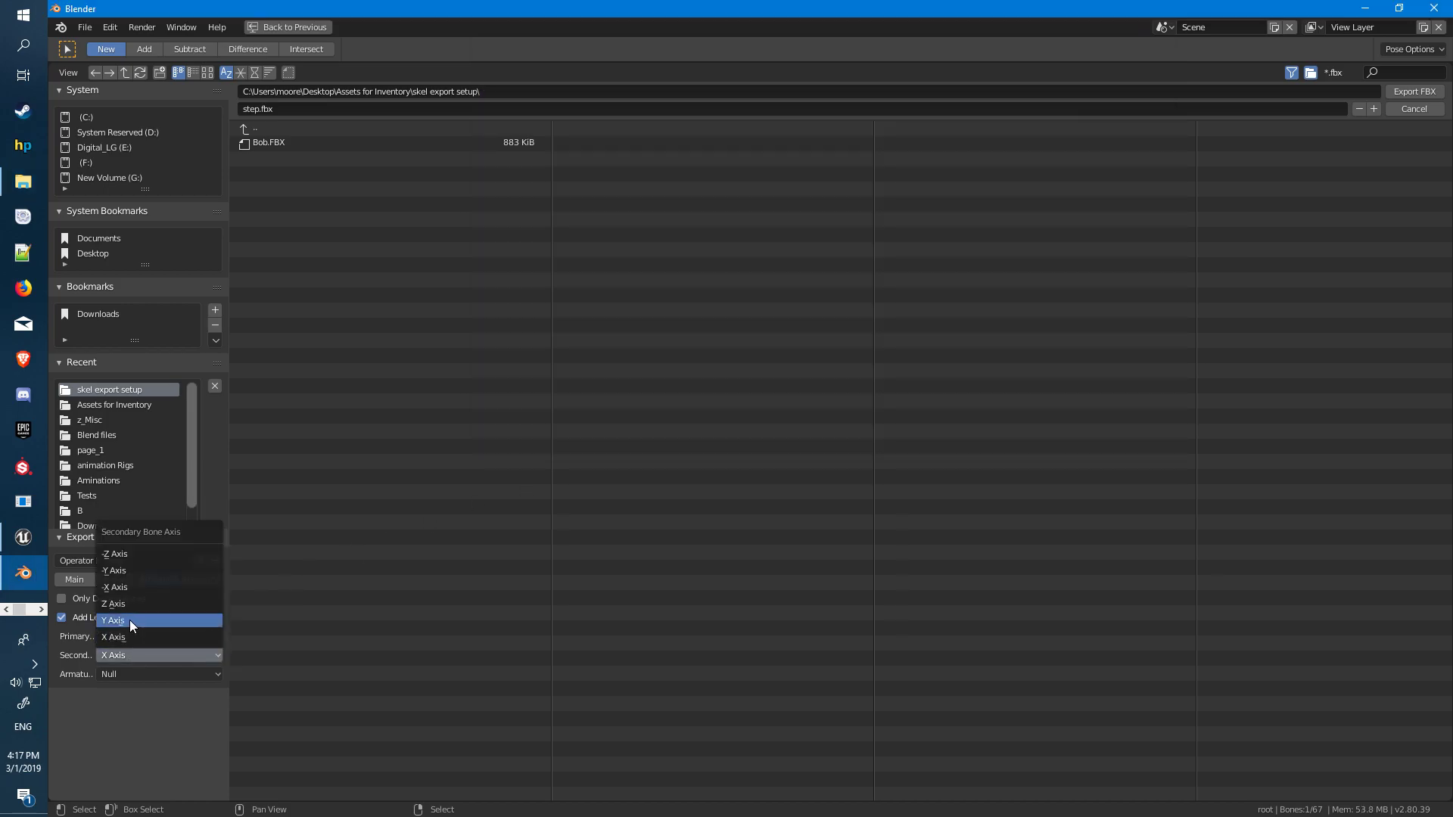
left_click(129, 621)
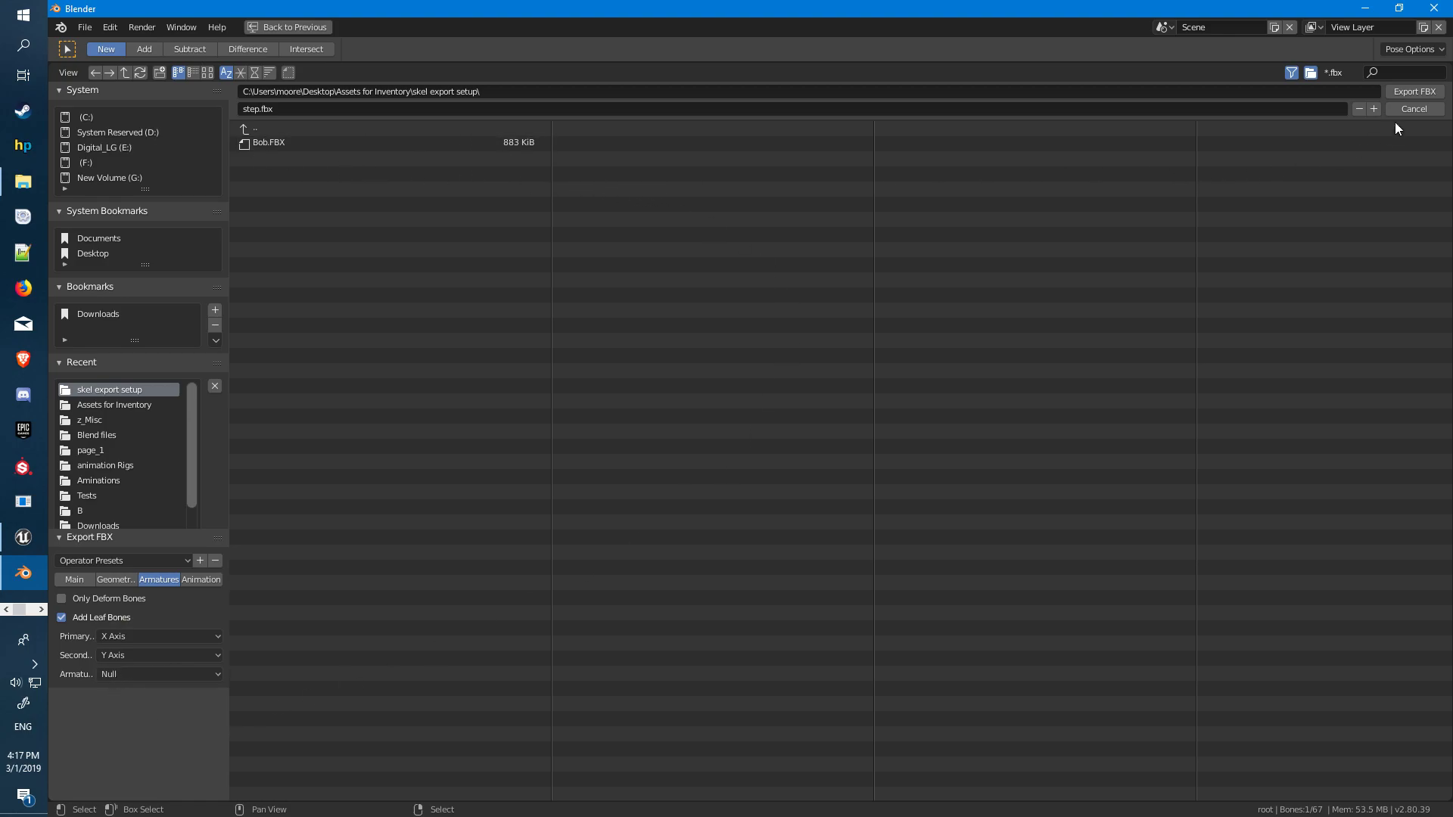
Export step.fbx and drag it from skel export setup into Unreal's Mesh folder
left_click(1400, 96)
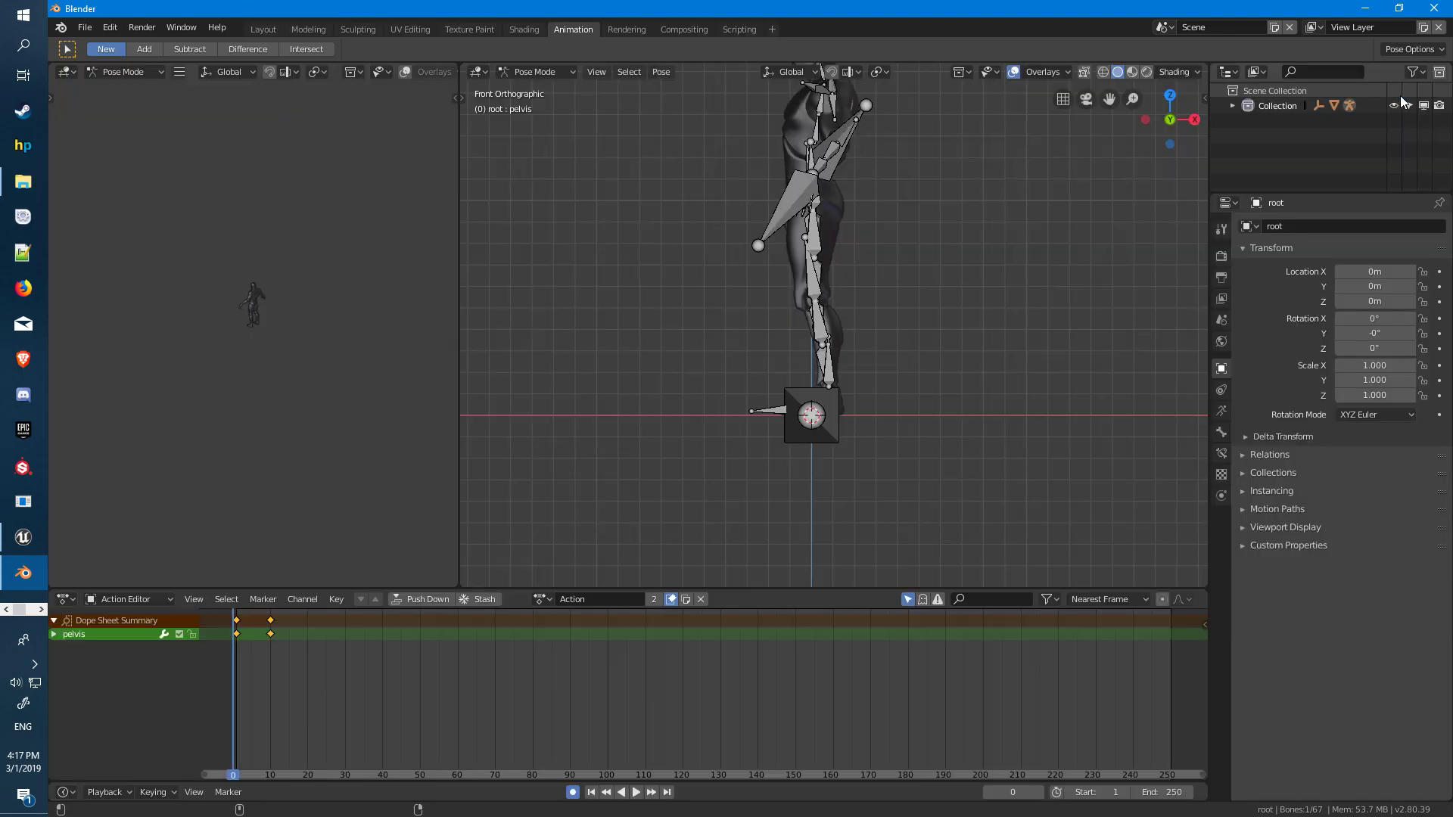
left_click(27, 540)
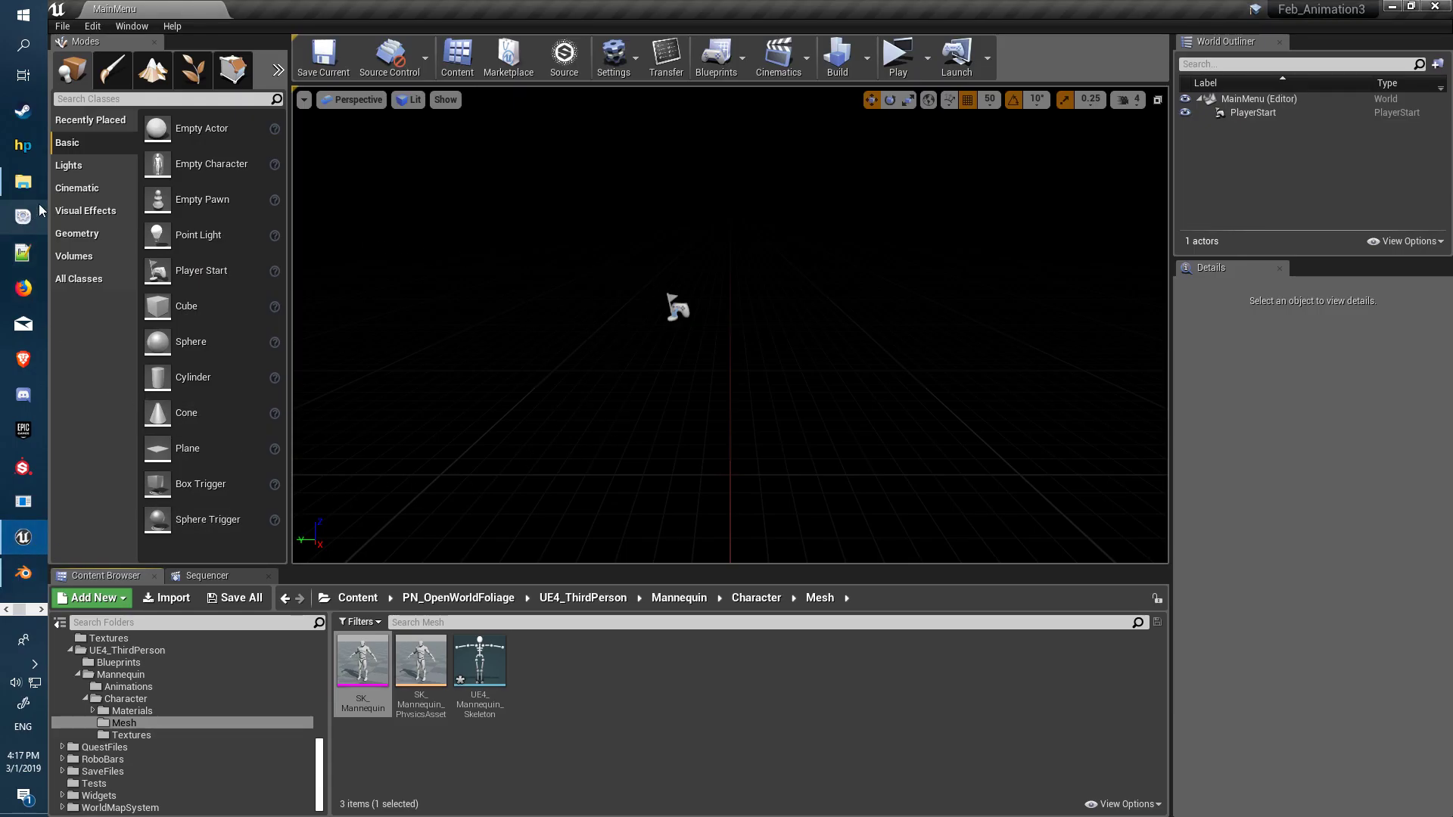
left_click(24, 183)
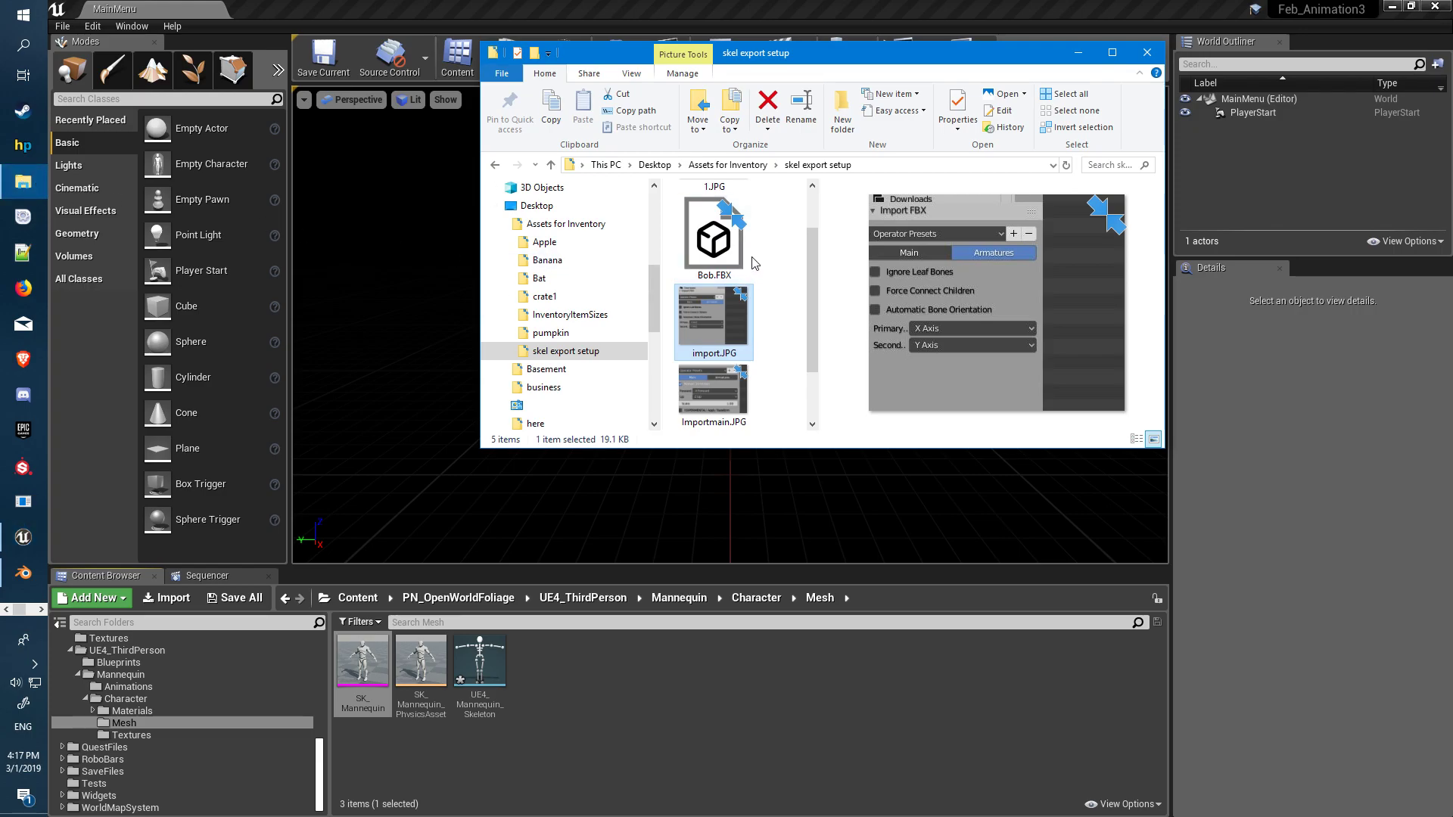
left_click(714, 242)
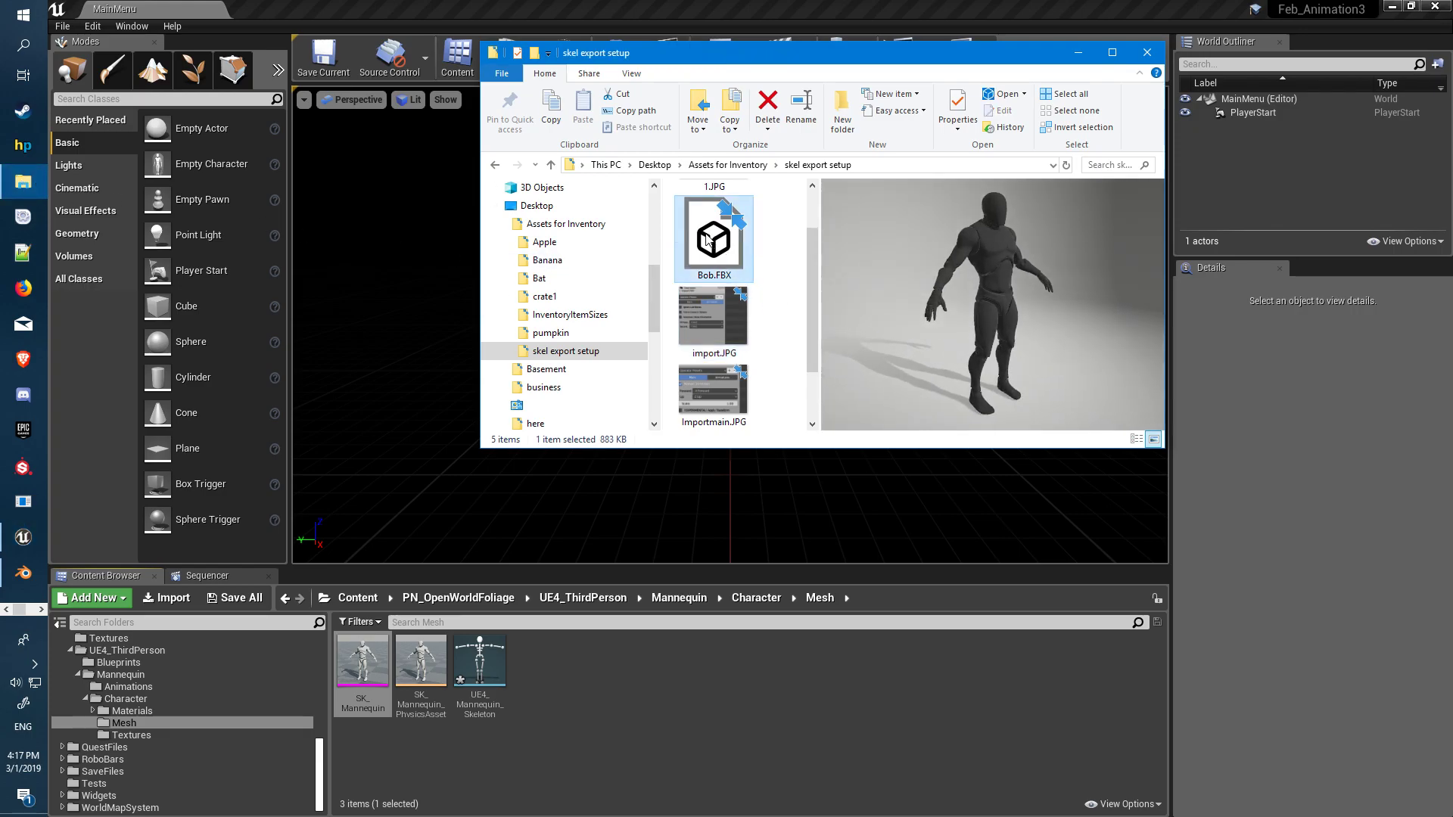
scroll(791, 362, "down", 1)
left_click(716, 386)
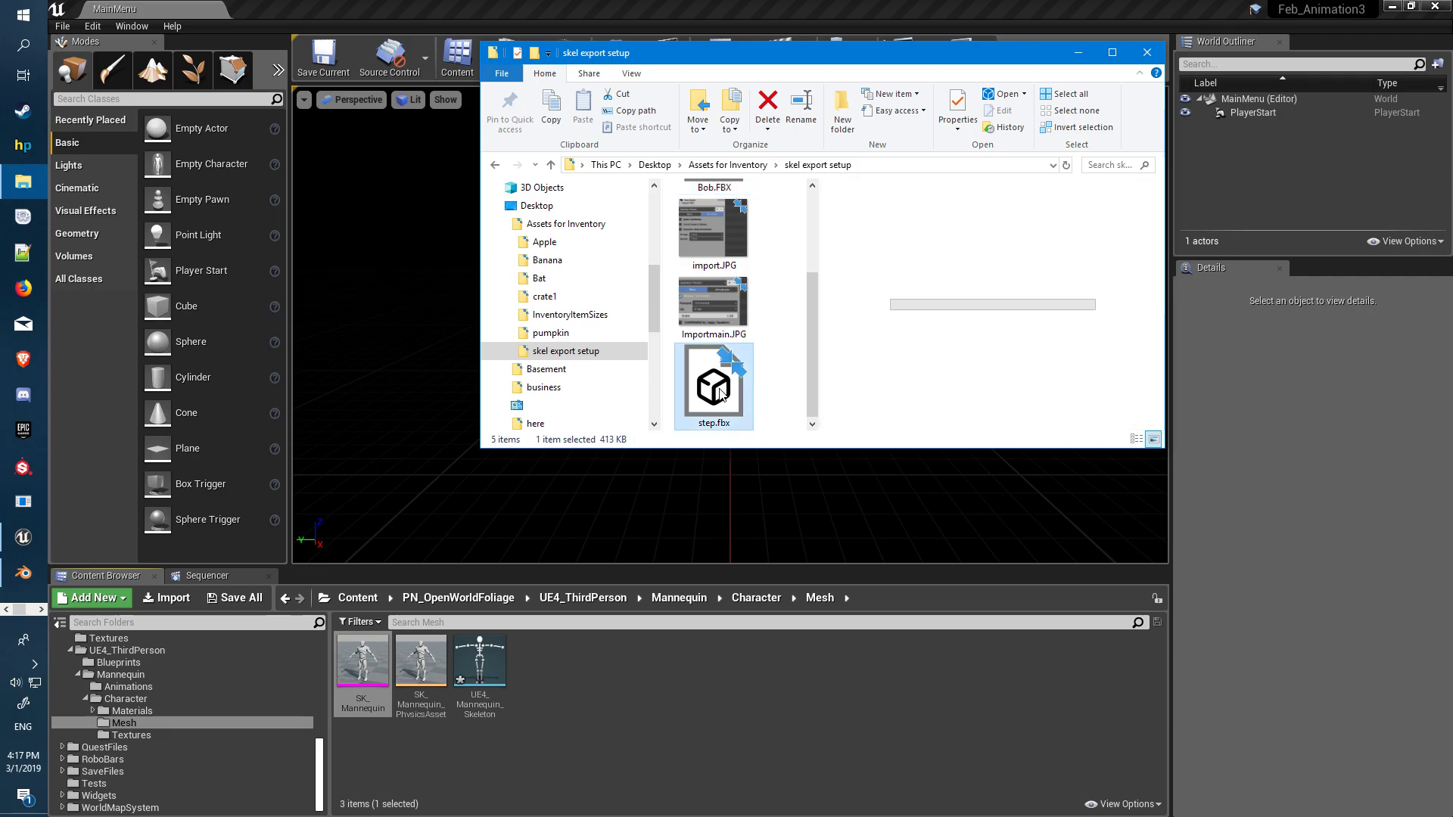
left_click_drag(714, 389, 703, 699)
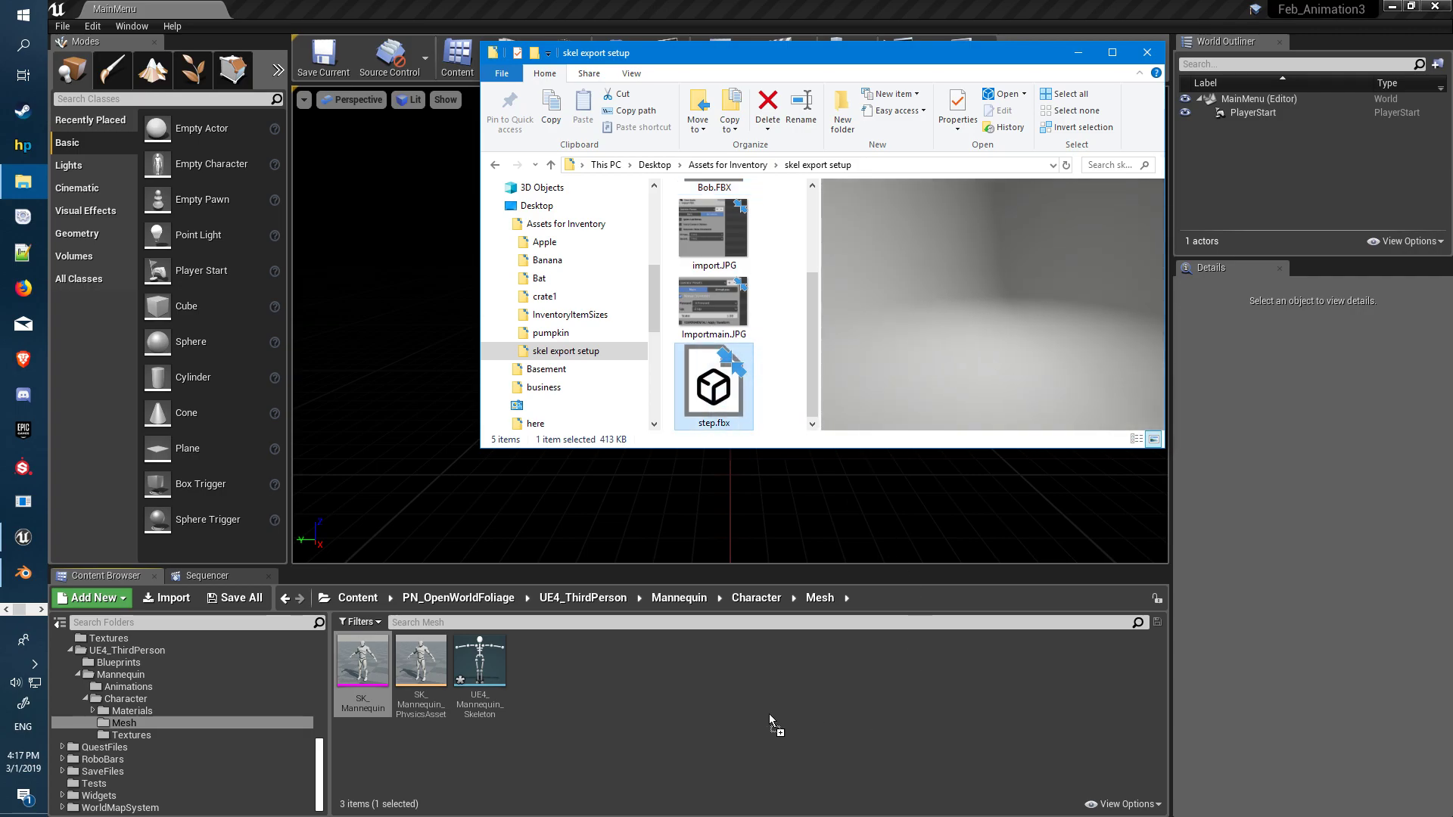
Import step onto UE4_Mannequin_Skeleton with Animated Time length, then close the warning log
left_click(670, 532)
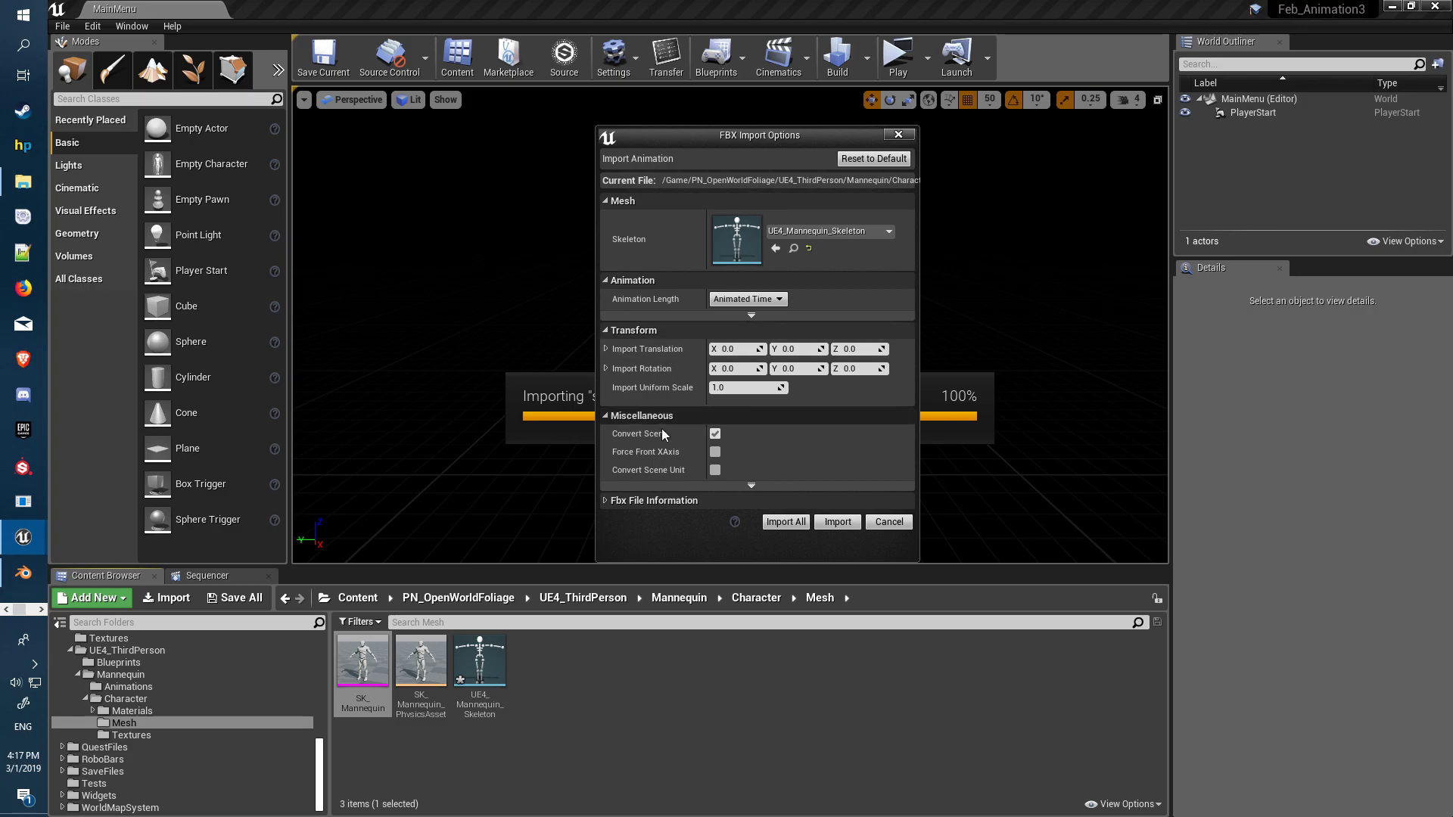
left_click(773, 302)
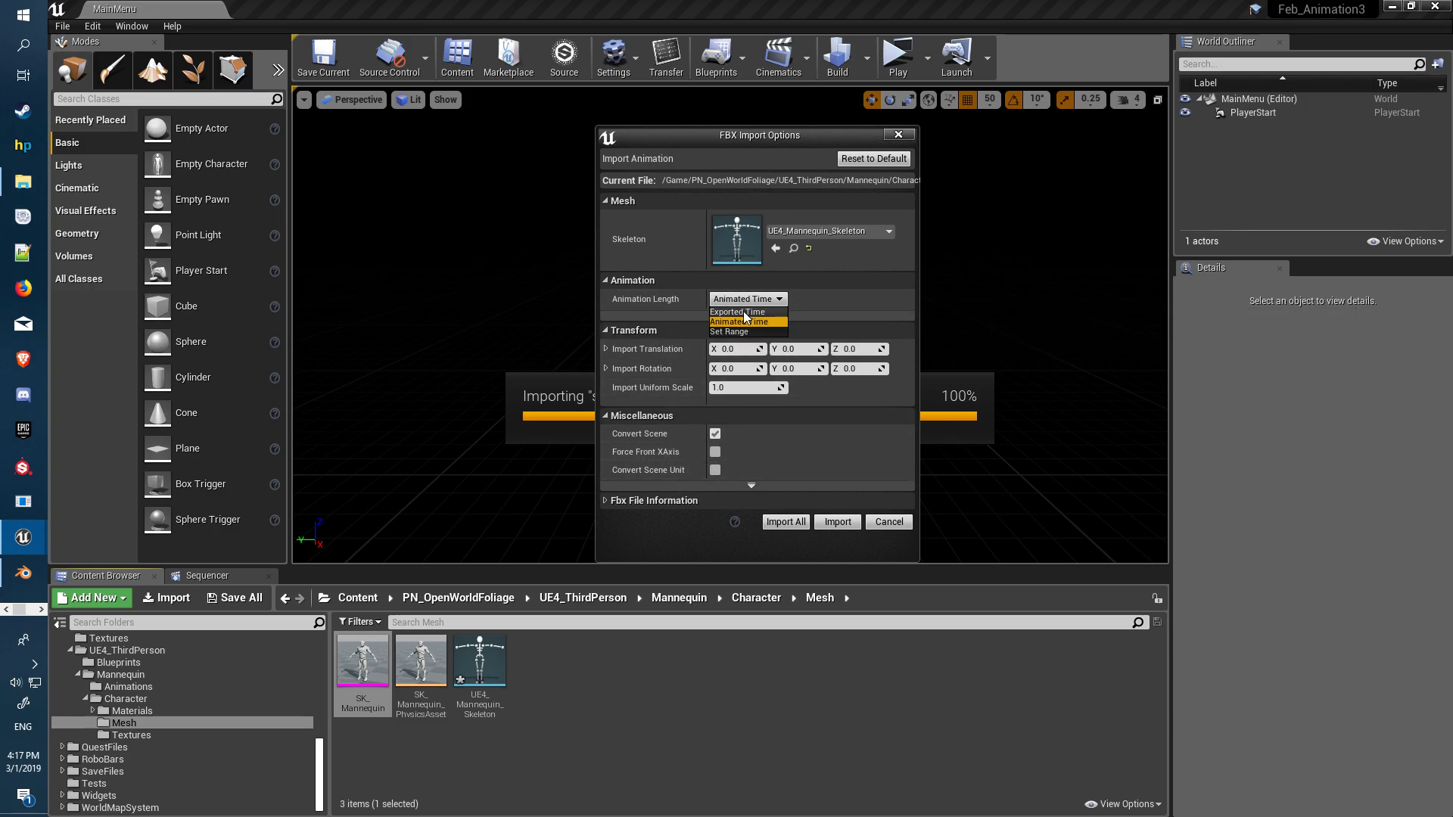
left_click(744, 324)
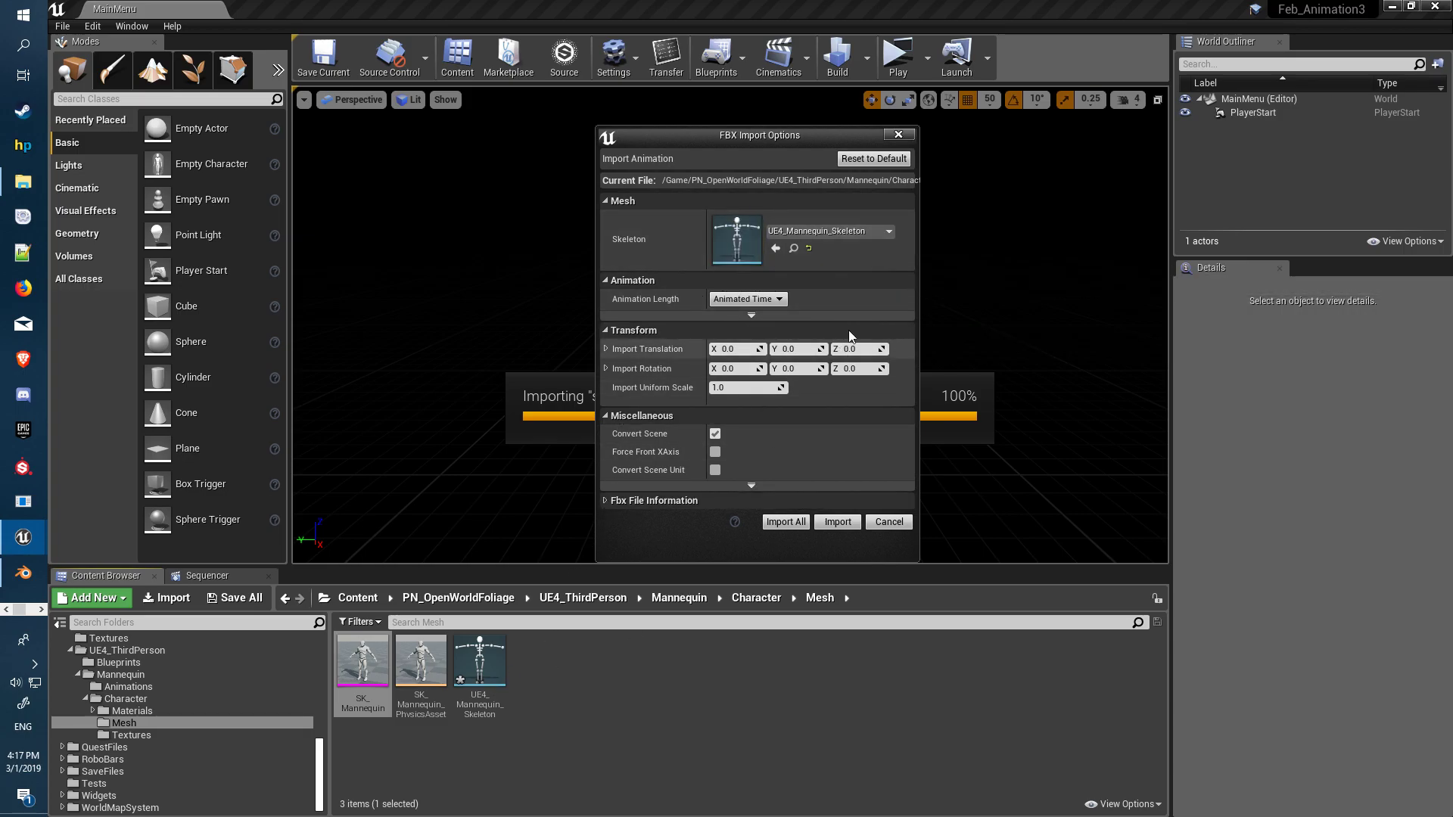
left_click(782, 521)
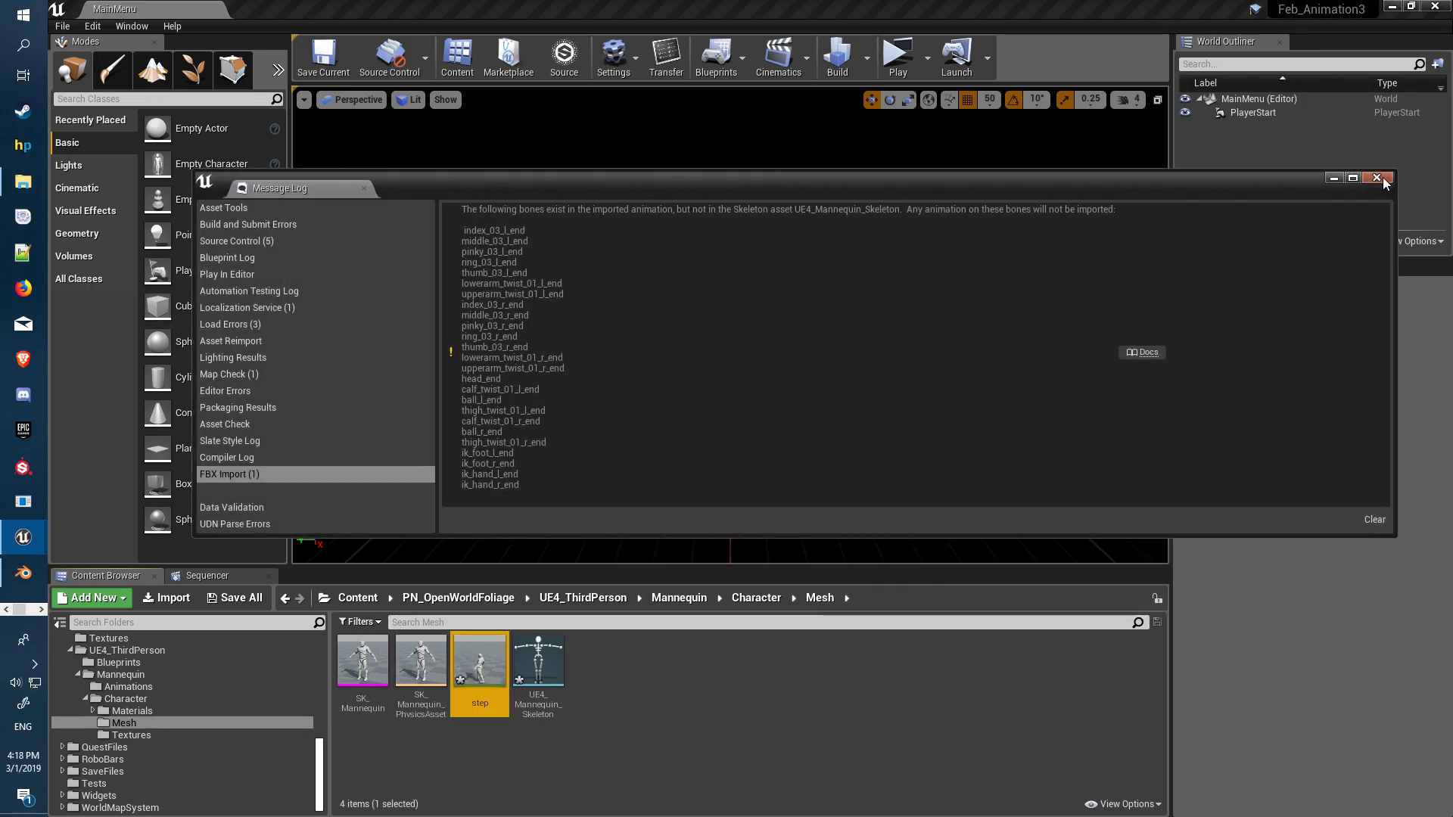
left_click(1384, 178)
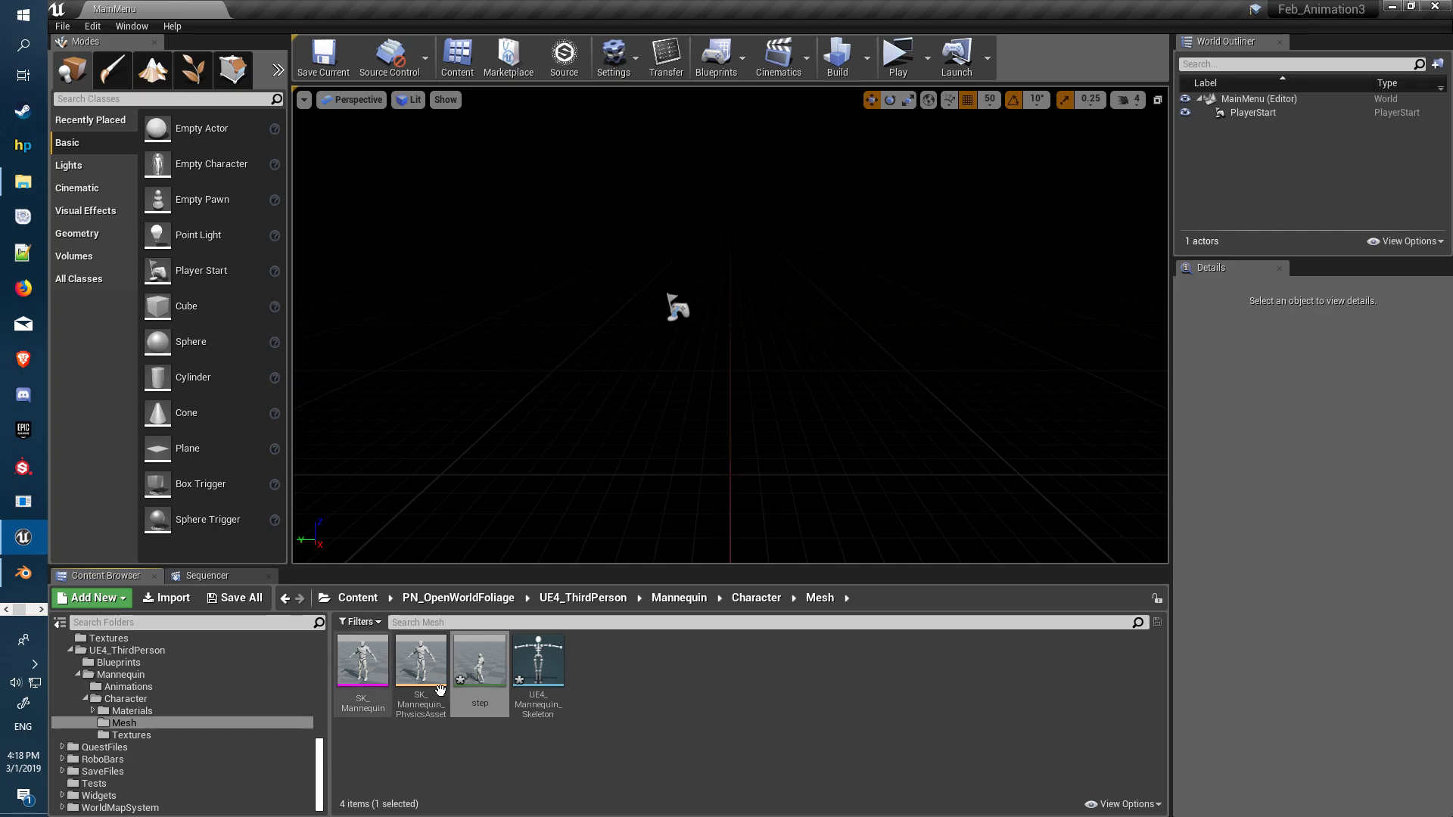
Open the step animation and scrub its 9-frame stride, orbiting the preview to face the mannequin
double_click(480, 661)
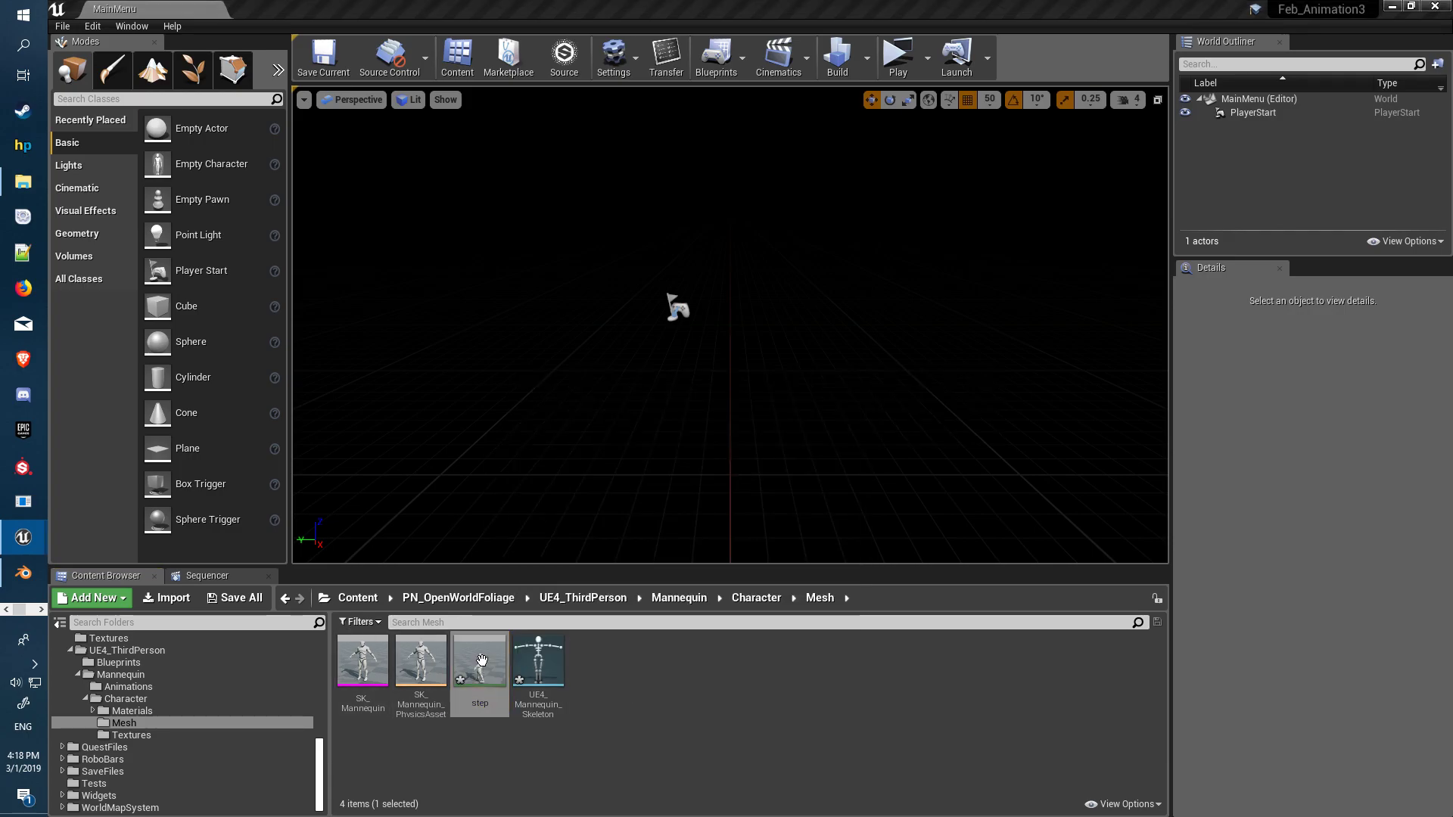
double_click(481, 670)
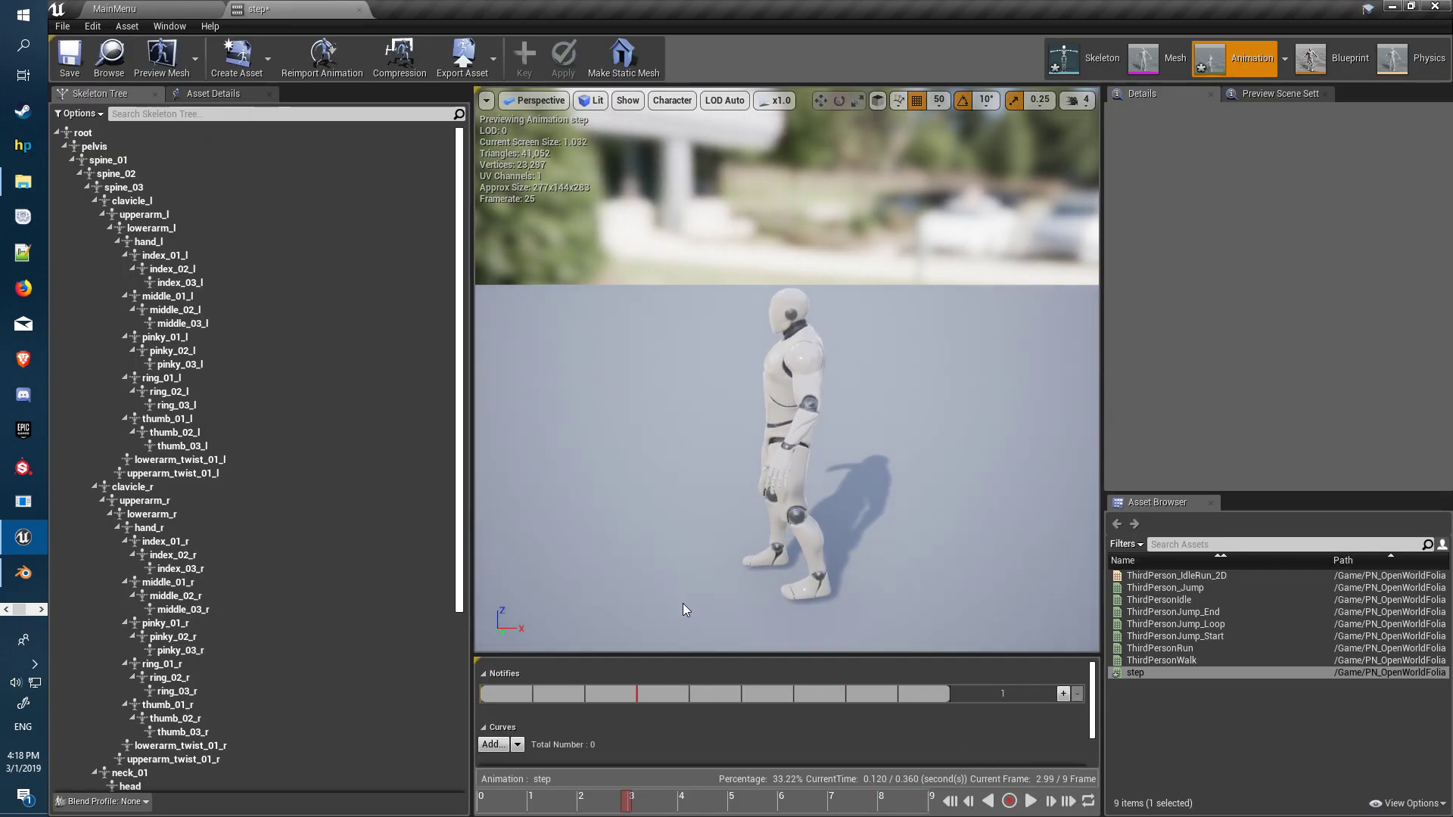
left_click_drag(628, 805, 523, 809)
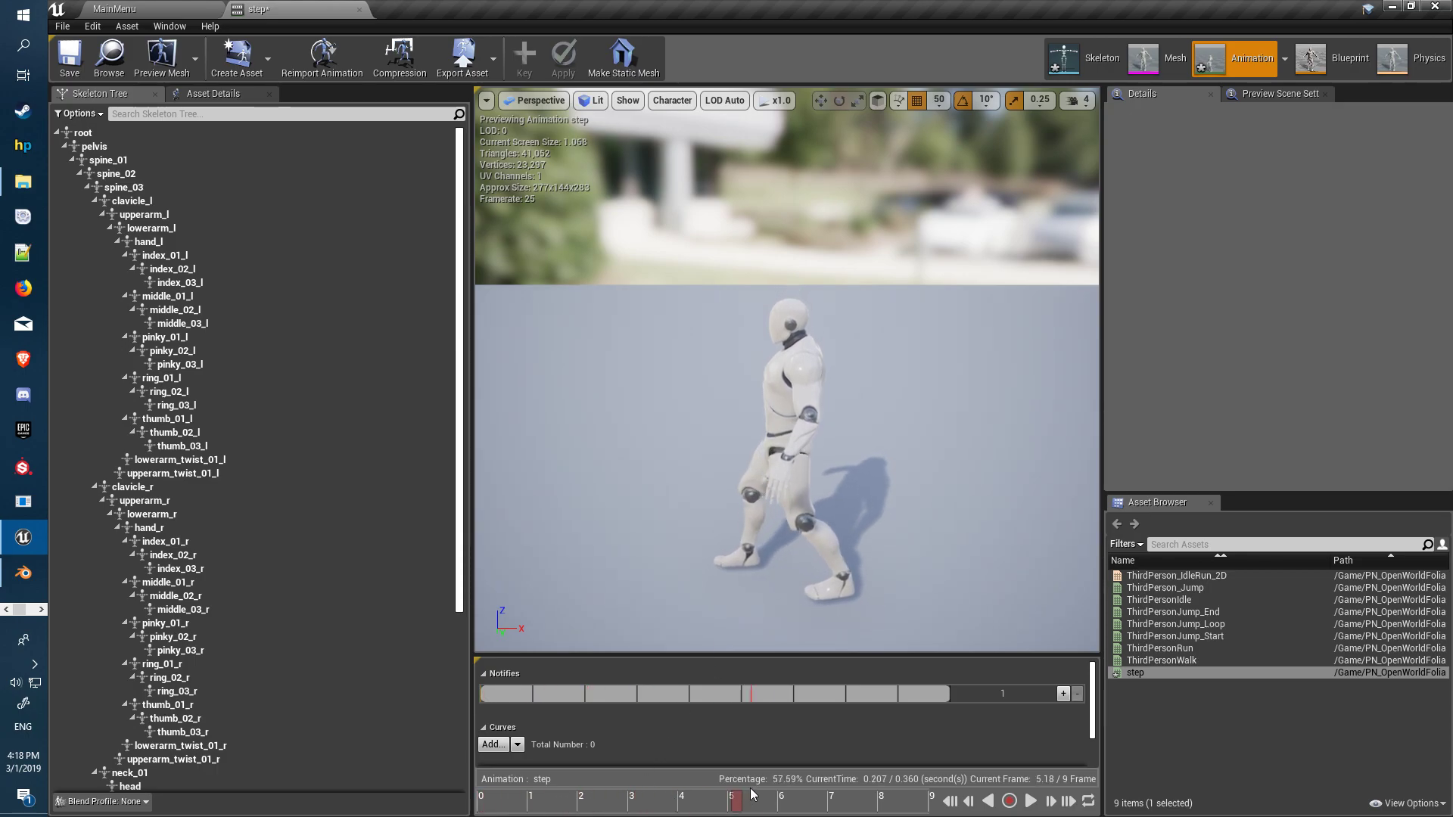
left_click_drag(524, 809, 932, 757)
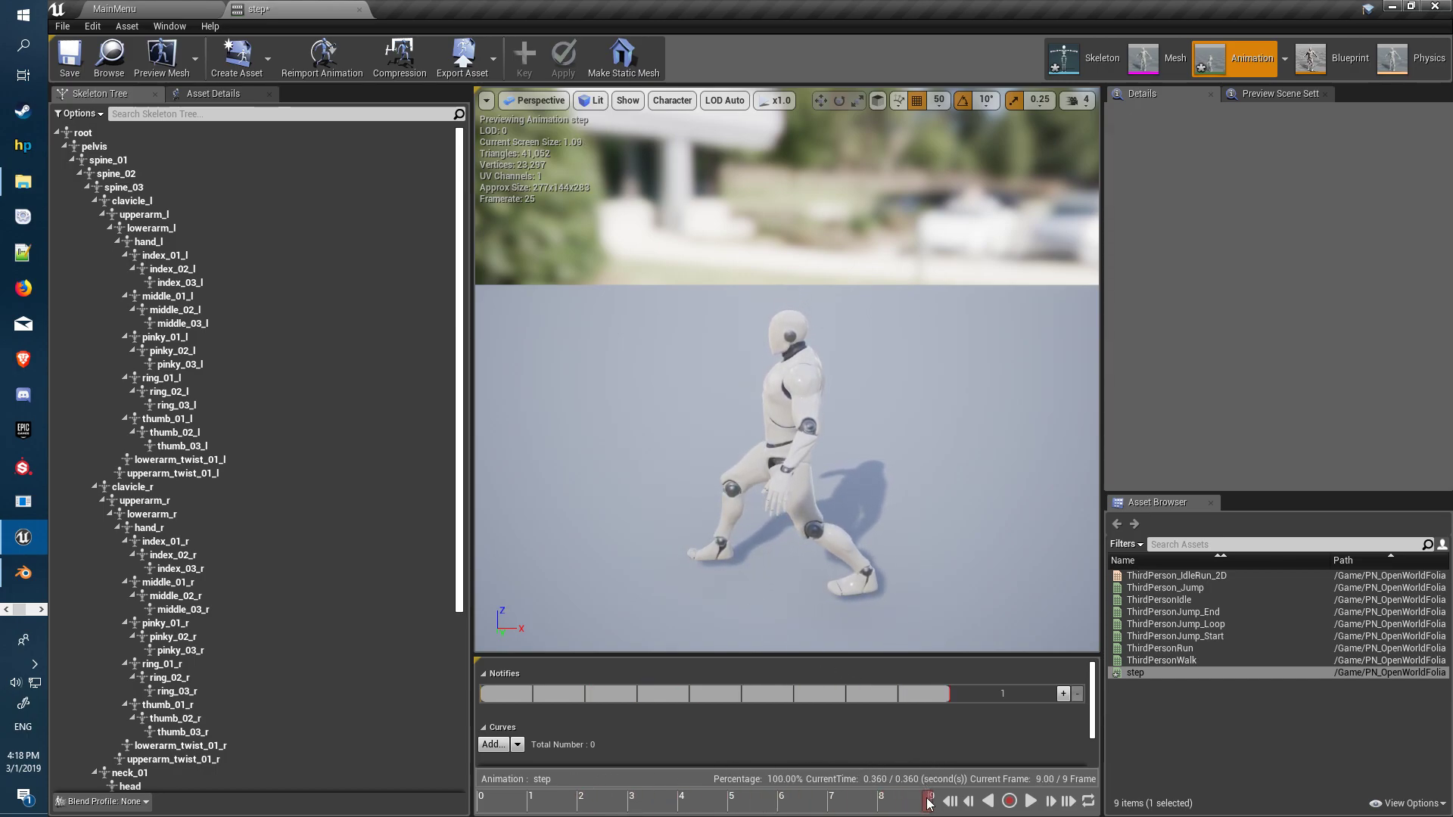
mouse_move(930, 799)
left_mouse_down()
mouse_move(512, 796)
mouse_move(920, 769)
mouse_move(557, 778)
mouse_move(942, 767)
mouse_move(569, 770)
mouse_move(923, 767)
left_mouse_up()
mouse_move(729, 519)
left_mouse_down()
mouse_move(863, 512)
mouse_move(772, 511)
left_mouse_up()
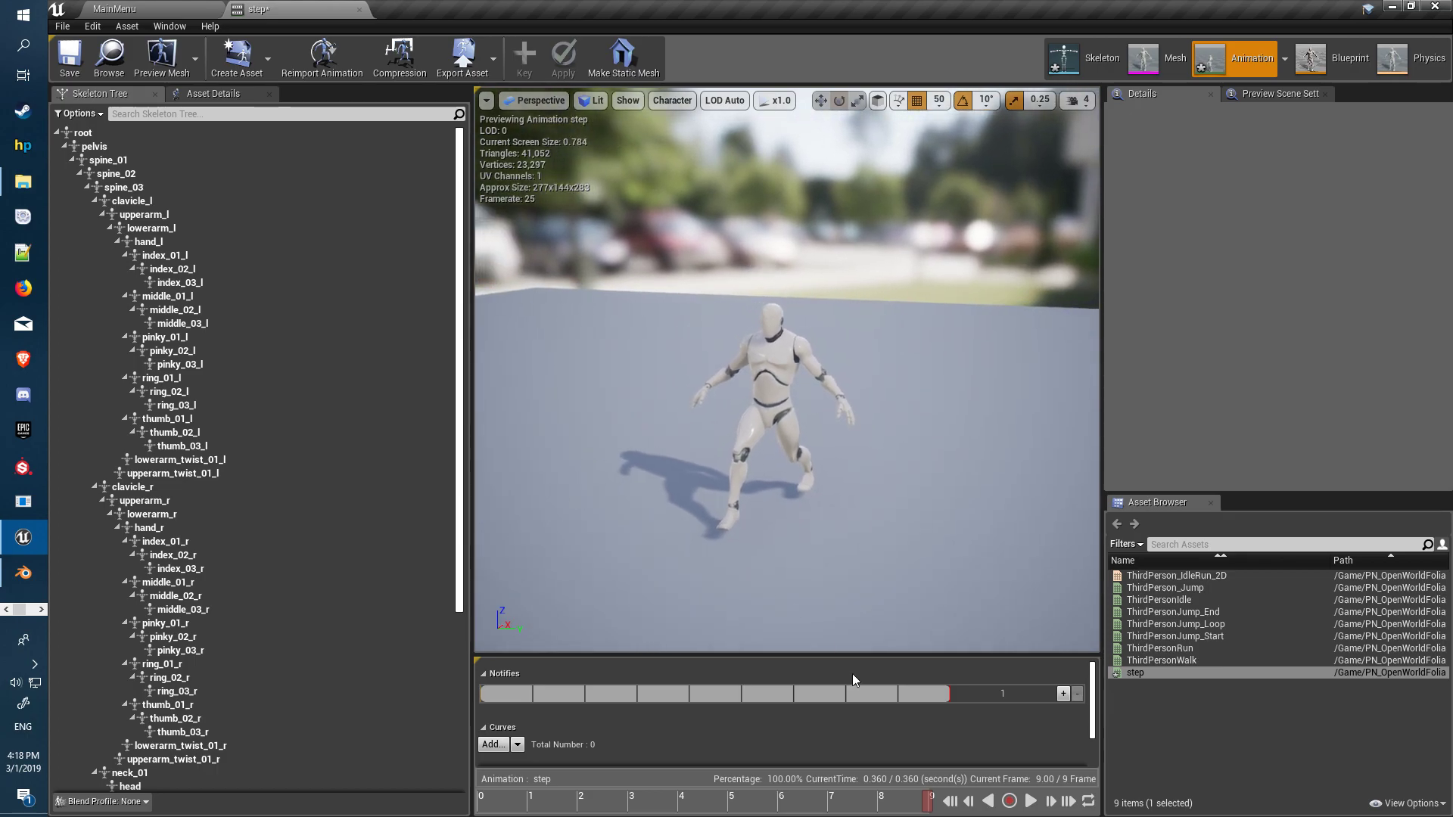
left_click(1031, 802)
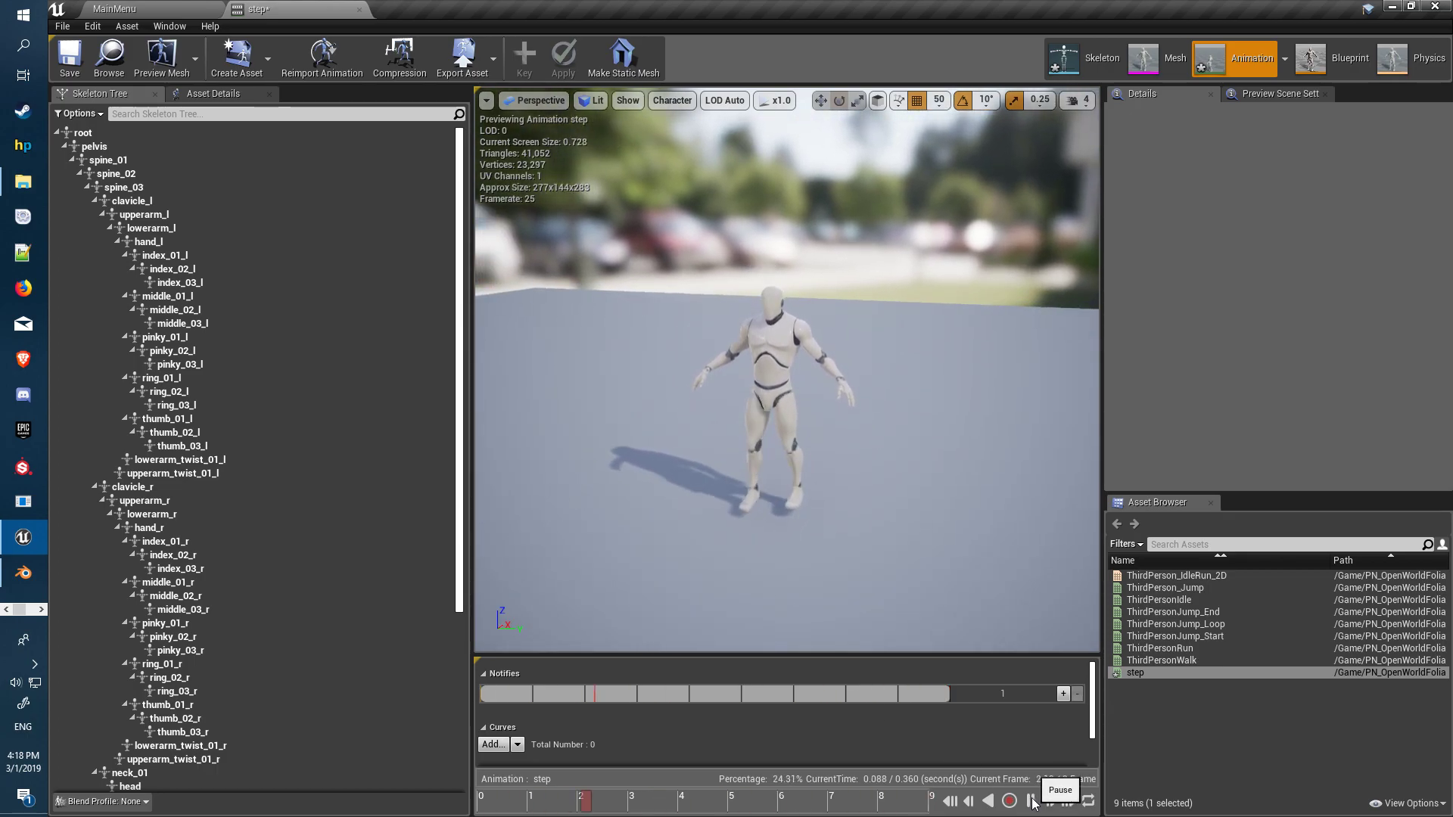
left_click(1032, 803)
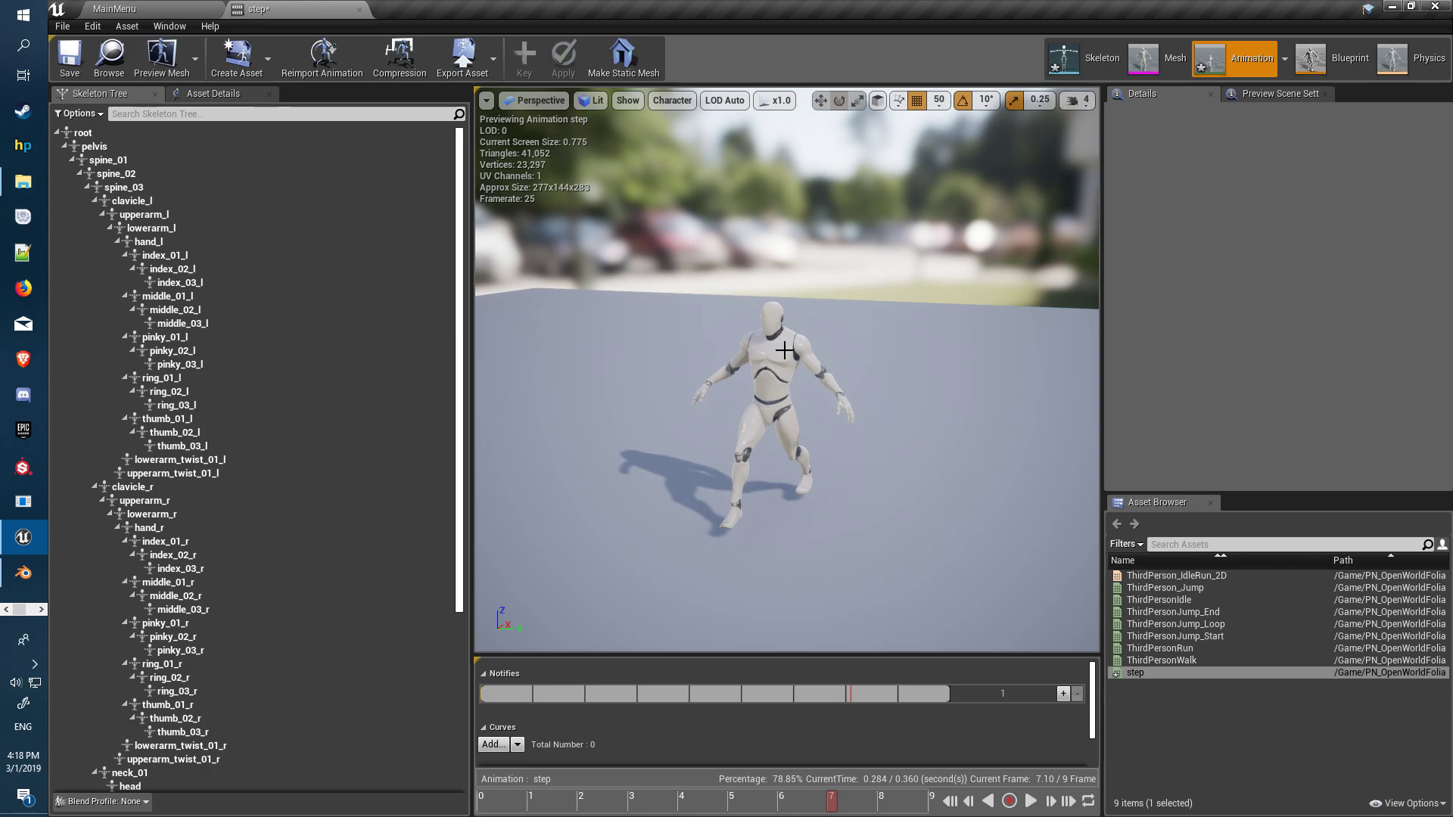
left_click(768, 355)
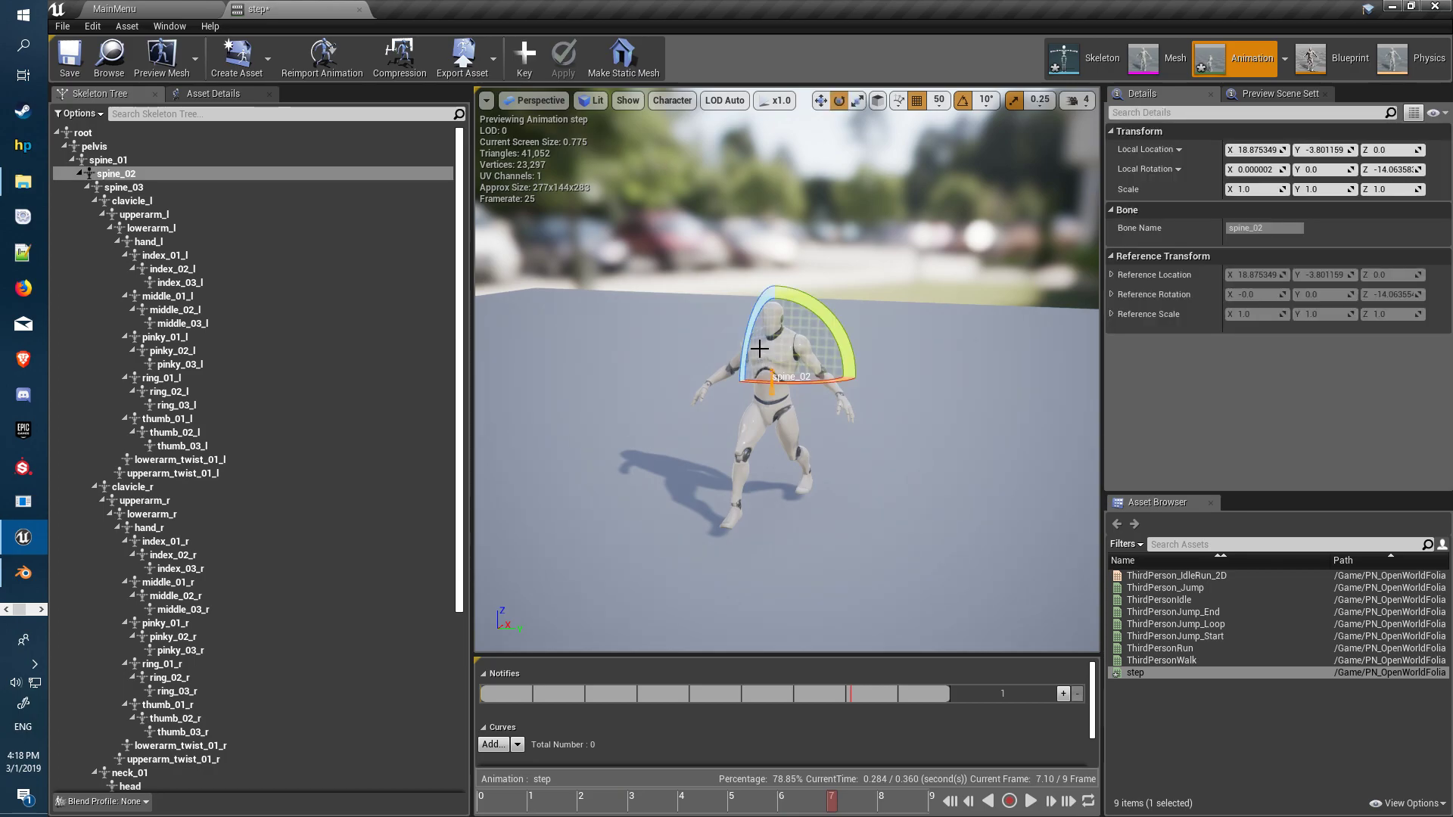
left_click(666, 348)
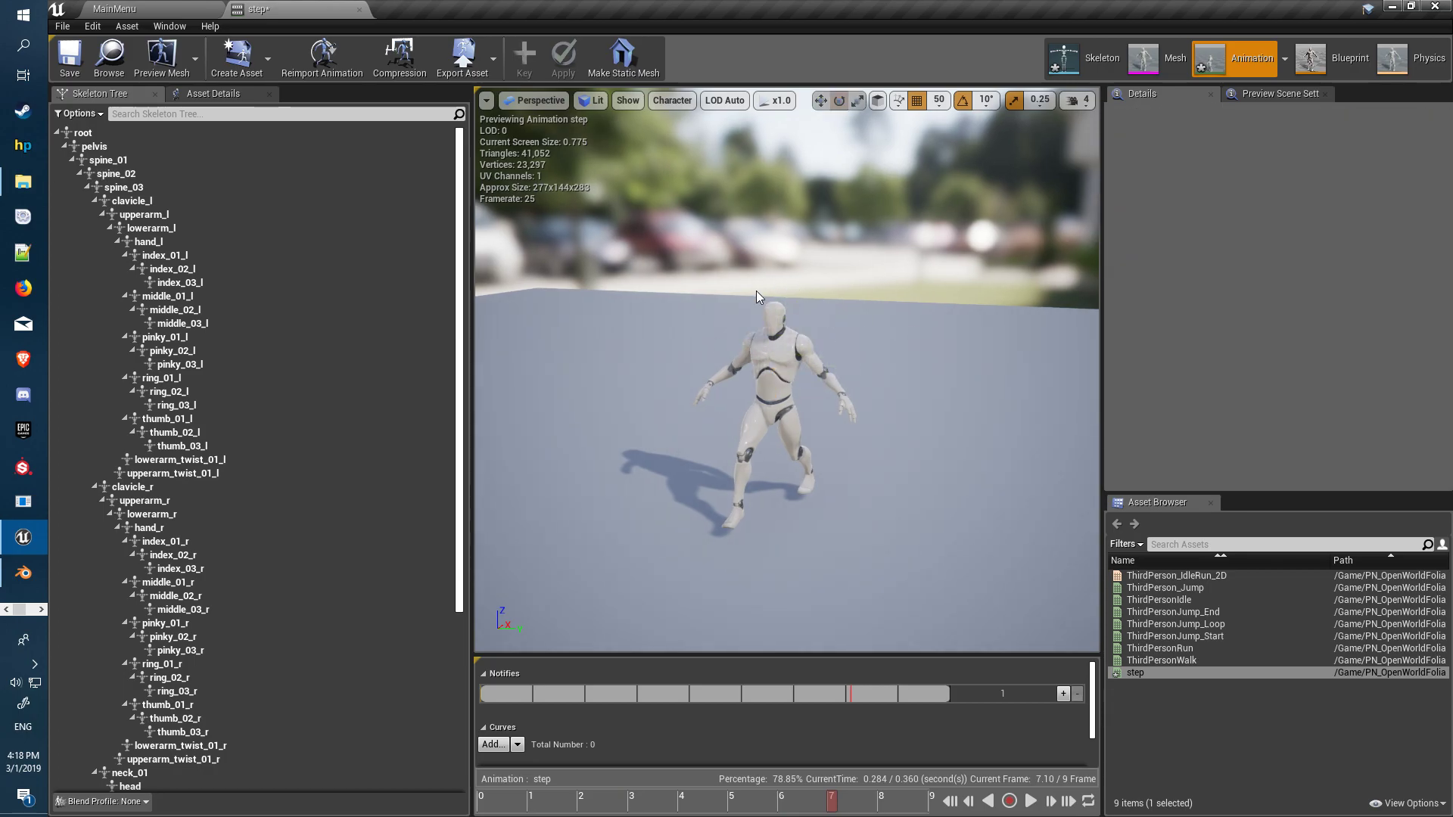